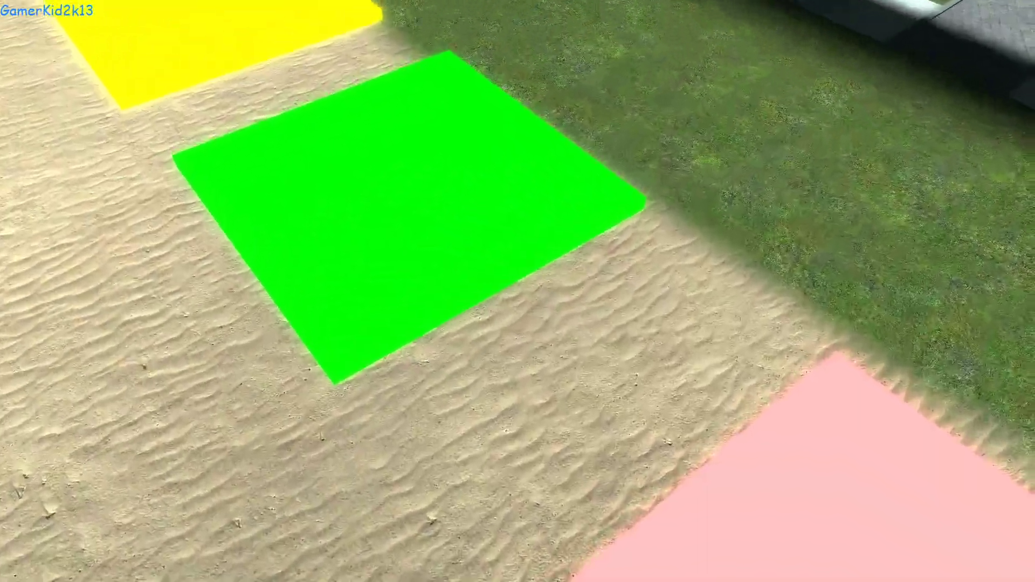
Step: Fly over the yellow, green, pink, orange and red ranking squares to survey them
{"action": "key", "text": "w"}
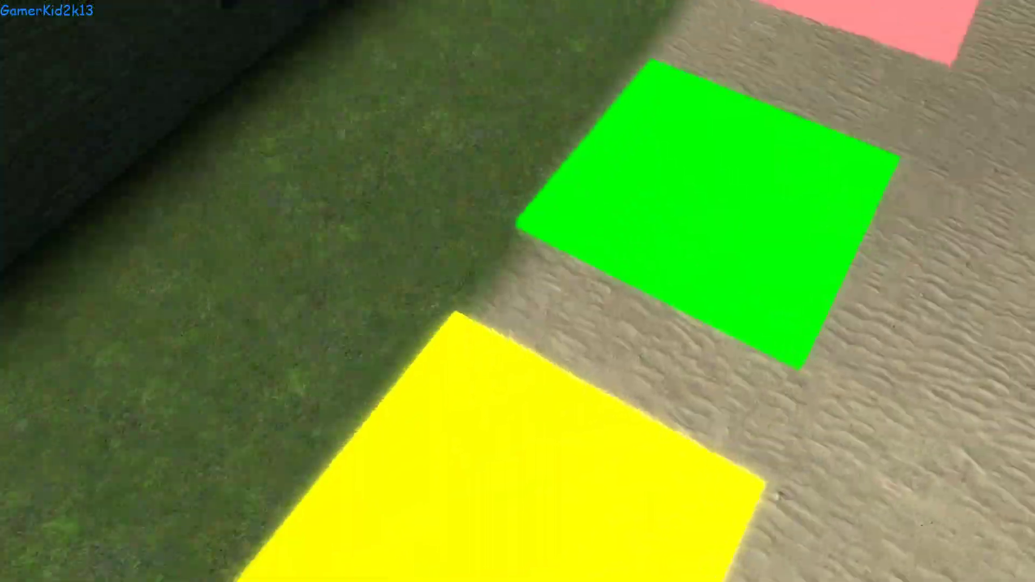
{"action": "key", "text": "w"}
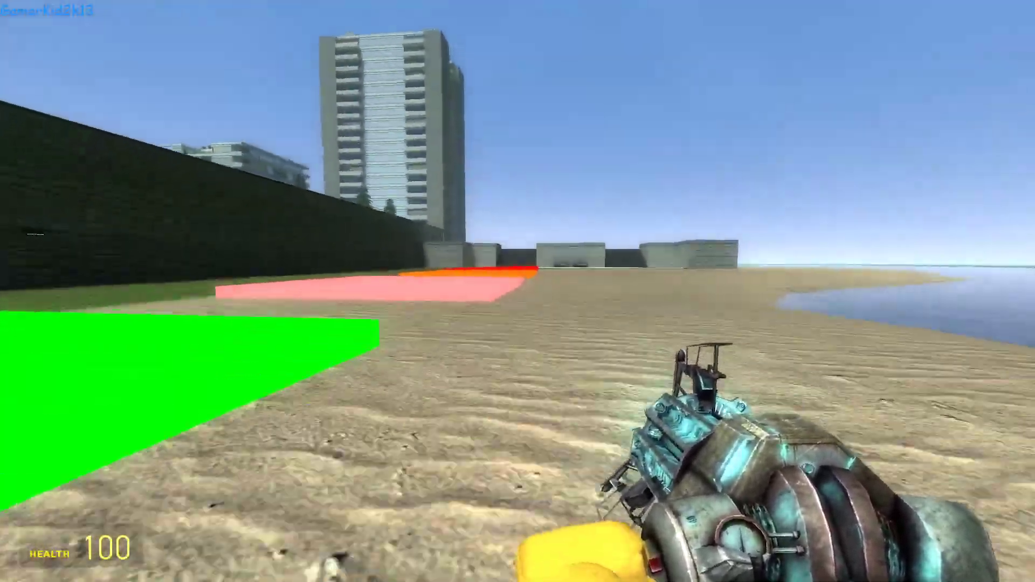
{"action": "key", "text": "w"}
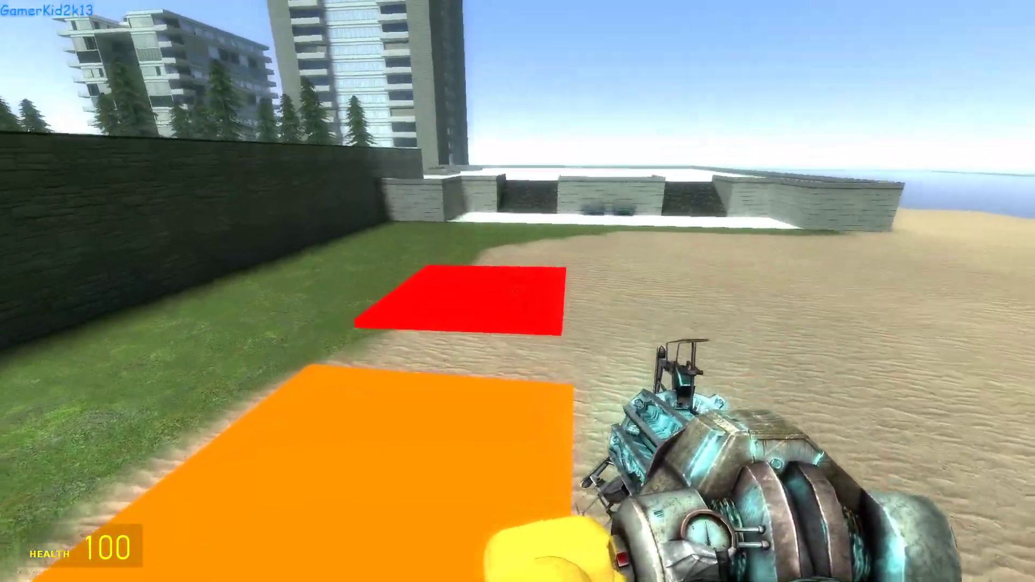
{"action": "key", "text": "w"}
{"action": "key", "text": "w"}
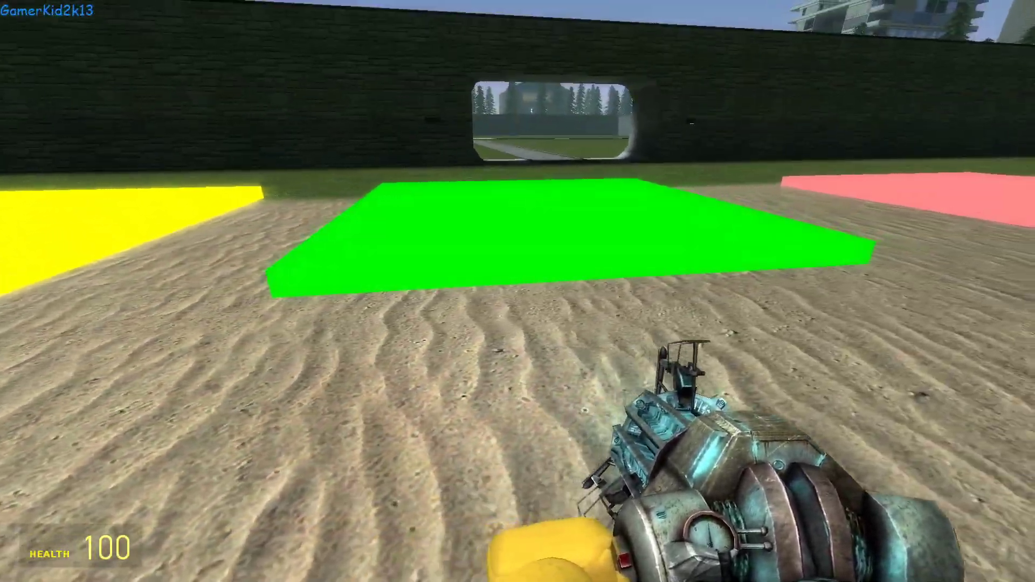
{"action": "key", "text": "w"}
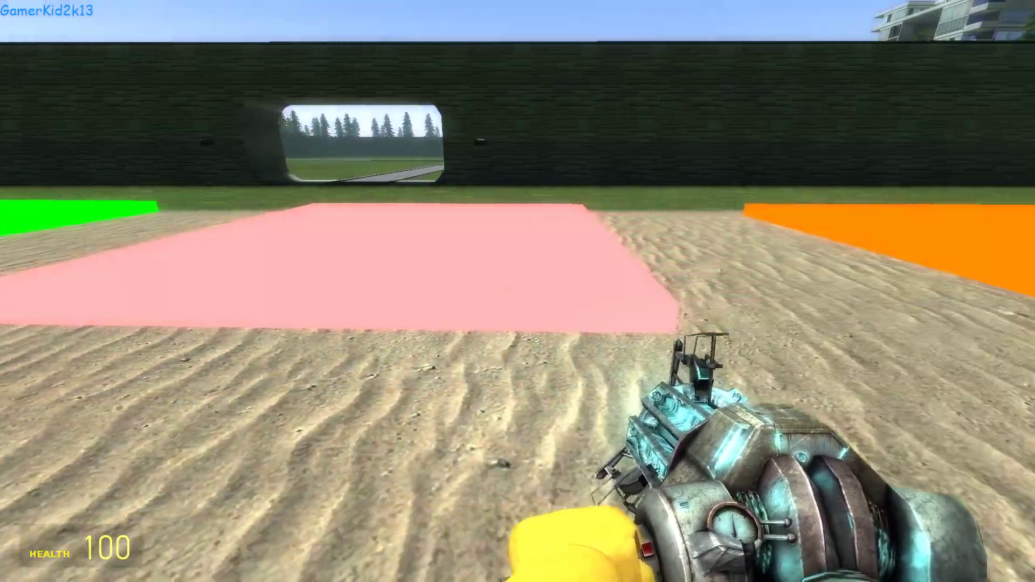
{"action": "key", "text": "w"}
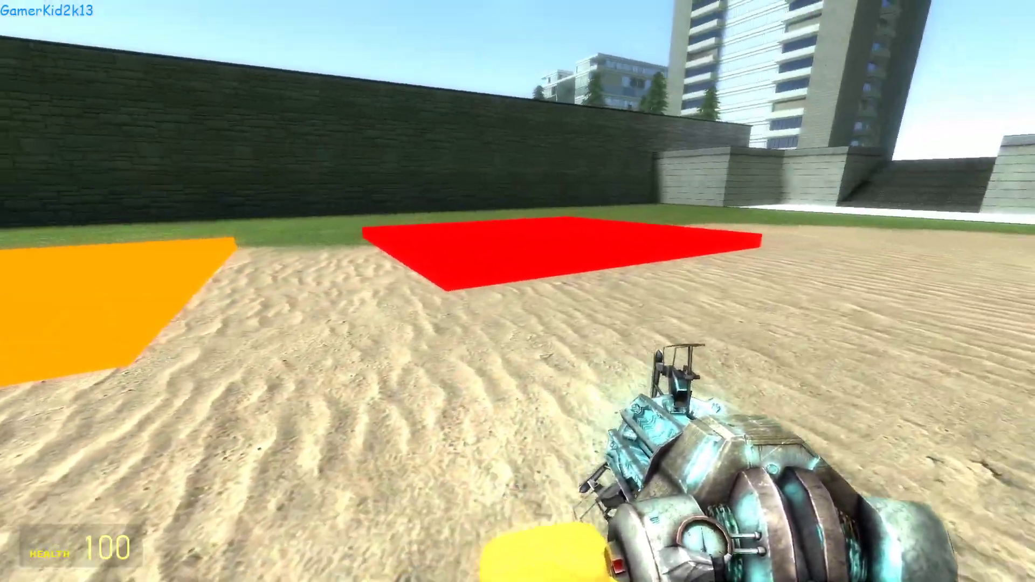
Step: Move past the orange square and bring up the ragdoll spawn list
{"action": "key", "text": "q"}
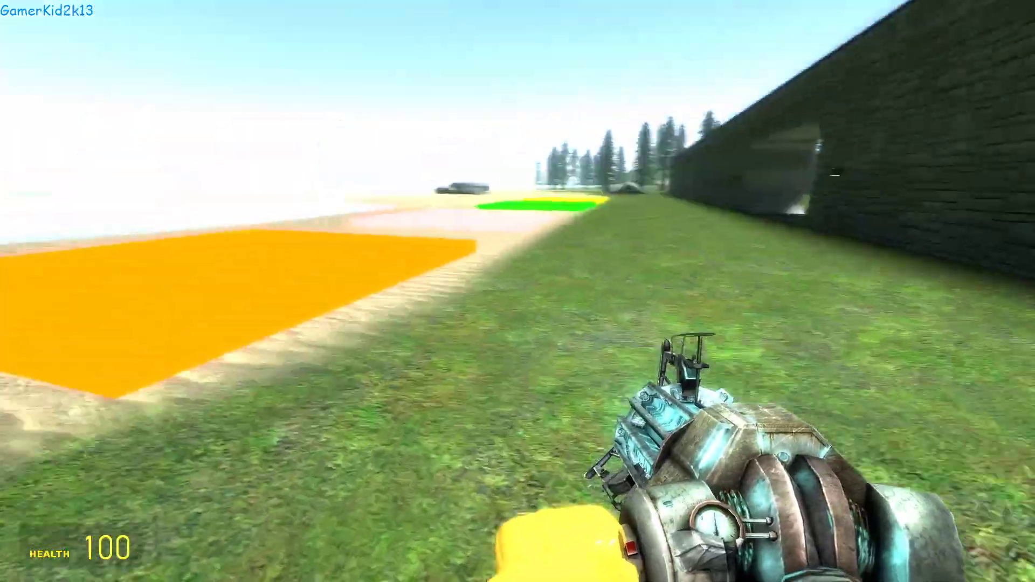
{"action": "key", "text": "w"}
{"action": "key", "text": "w"}
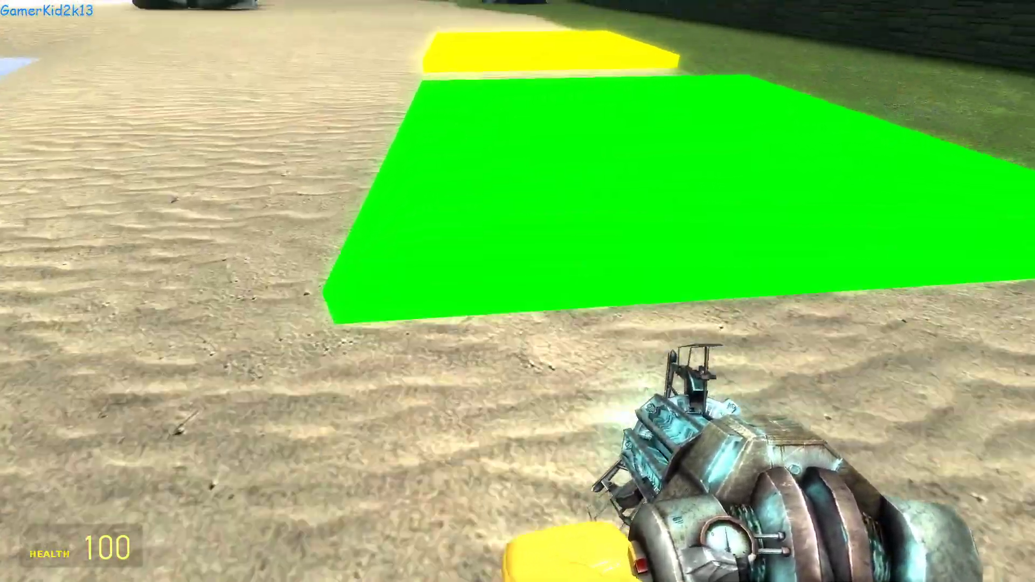
{"action": "key", "text": "q"}
{"action": "key", "text": "q"}
{"action": "key", "text": "q"}
Step: Spawn Bonnie, then spawn Chica and carry her onto the green square
{"action": "left_click", "coordinate": [377, 67]}
{"action": "key", "text": "q"}
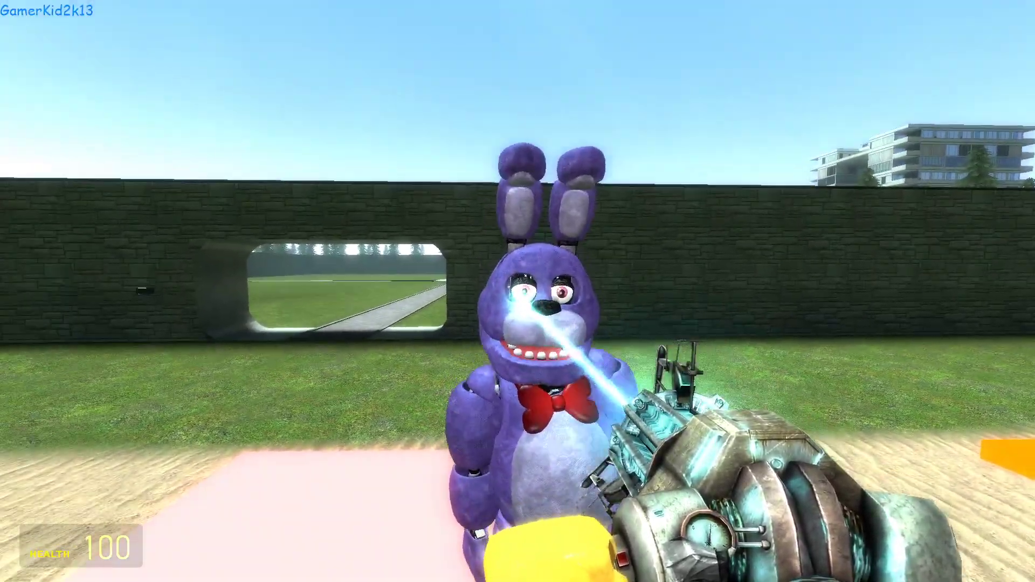
{"action": "key", "text": "q"}
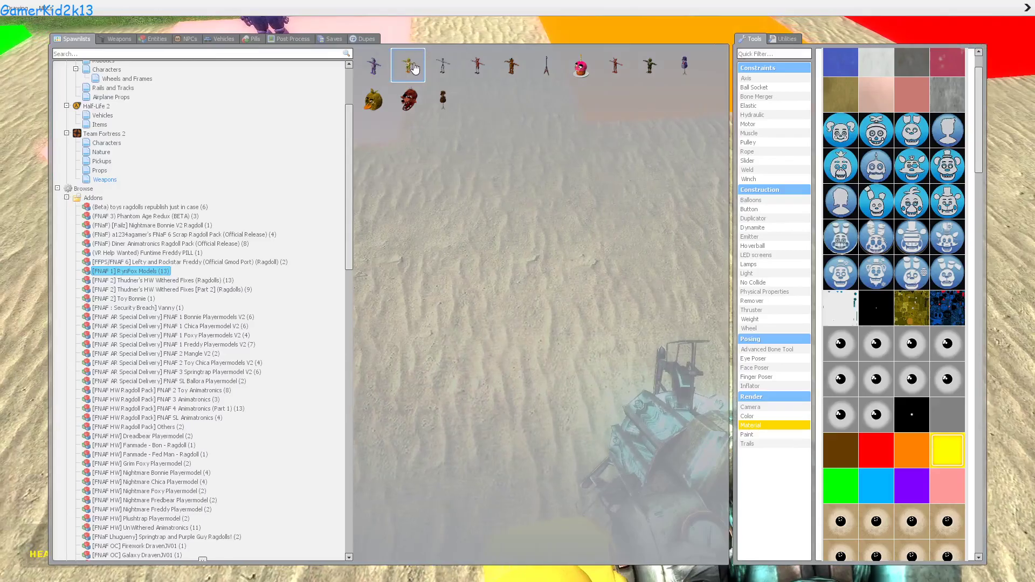
{"action": "left_click", "coordinate": [410, 66]}
{"action": "left_click_drag", "start_coordinate": [518, 292], "coordinate": [518, 292]}
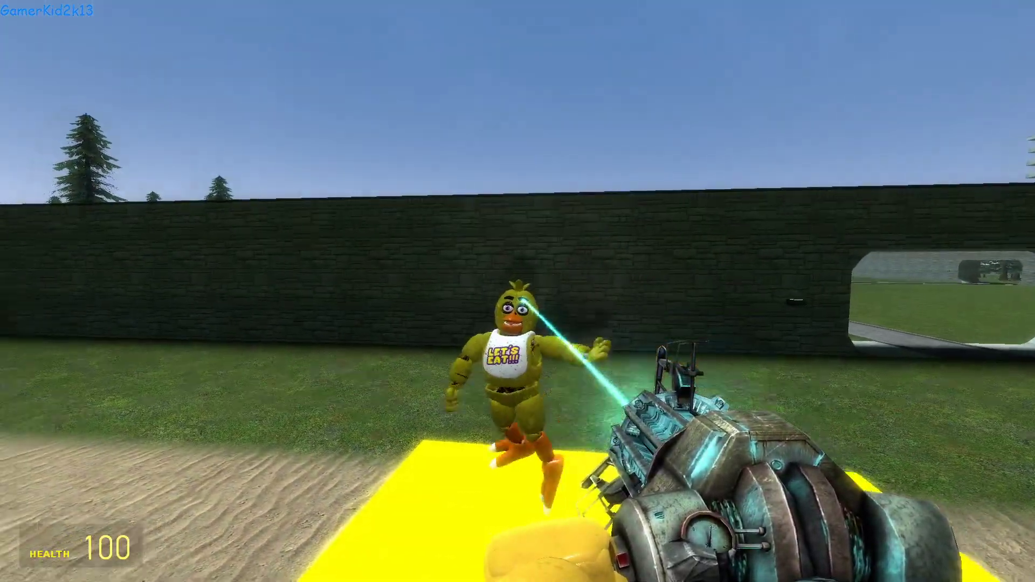
{"action": "left_click_drag", "start_coordinate": [517, 291], "coordinate": [518, 292]}
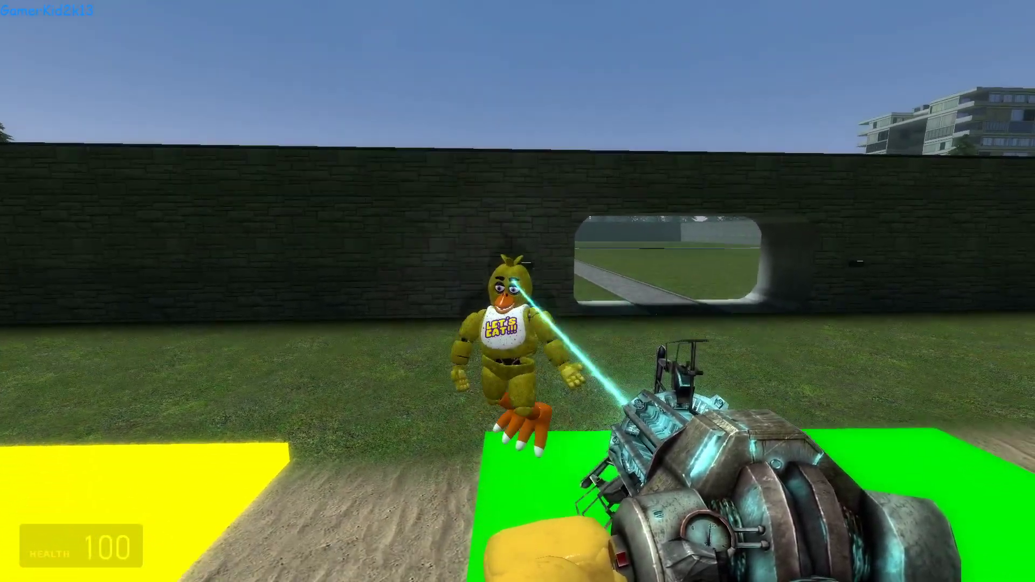
{"action": "left_click_drag", "start_coordinate": [518, 291], "coordinate": [518, 292]}
Step: Spawn an endoskeleton ragdoll on the sand
{"action": "key", "text": "q"}
{"action": "key", "text": "q"}
{"action": "key", "text": "q"}
{"action": "left_click", "coordinate": [442, 76]}
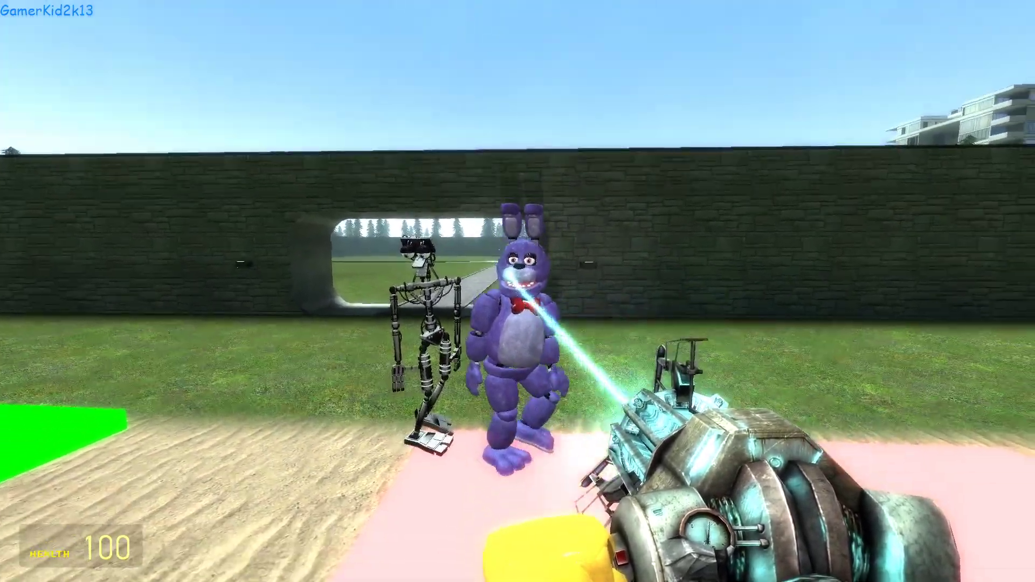
{"action": "key", "text": "q"}
{"action": "key", "text": "q"}
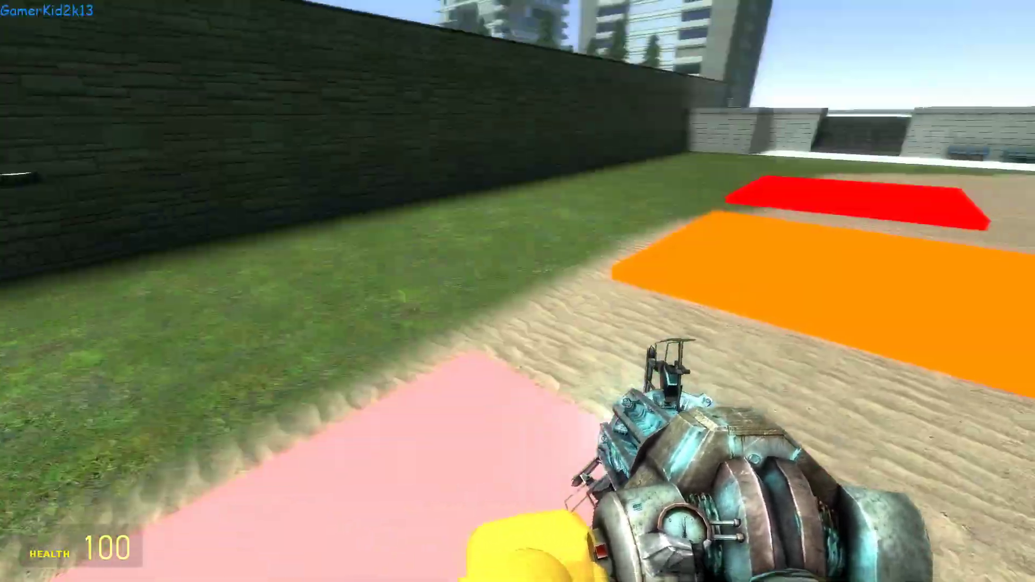
Step: Spawn Freddy and carry him over near Chica
{"action": "key", "text": "q"}
{"action": "key", "text": "q"}
{"action": "key", "text": "q"}
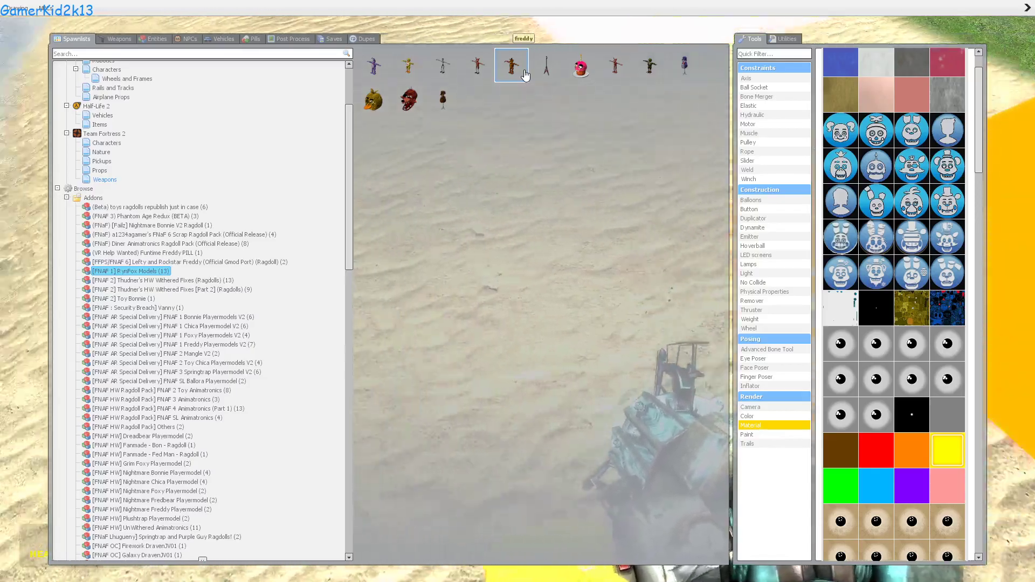
{"action": "left_click", "coordinate": [527, 72]}
{"action": "left_click_drag", "start_coordinate": [518, 292], "coordinate": [518, 291]}
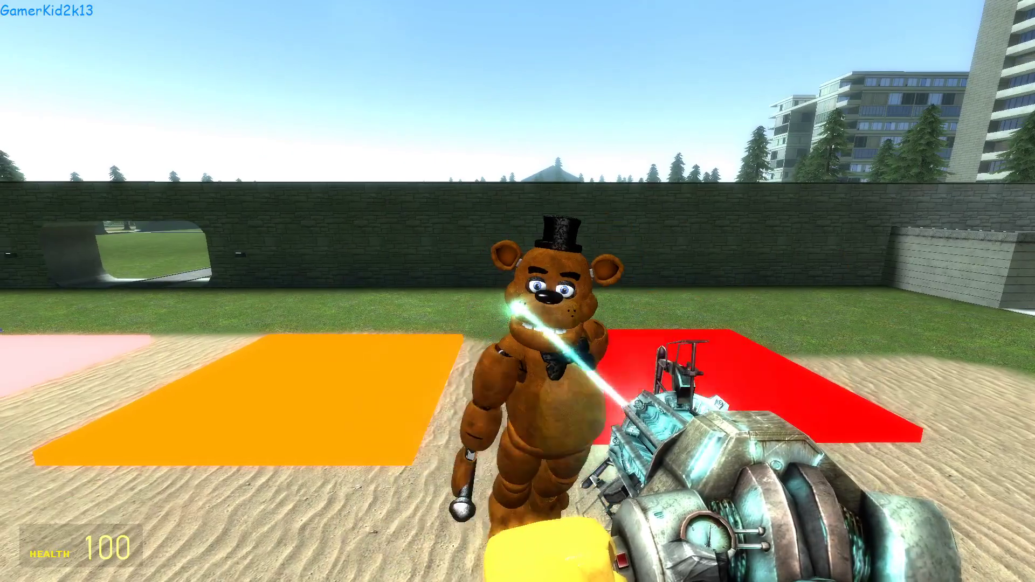
{"action": "left_click_drag", "start_coordinate": [517, 292], "coordinate": [518, 291]}
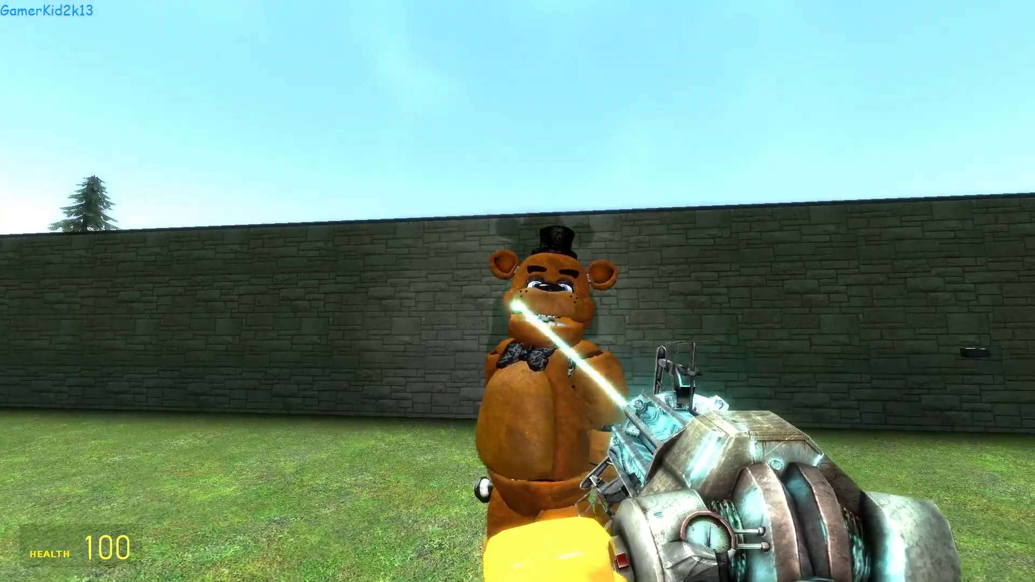
{"action": "left_click_drag", "start_coordinate": [518, 292], "coordinate": [519, 291]}
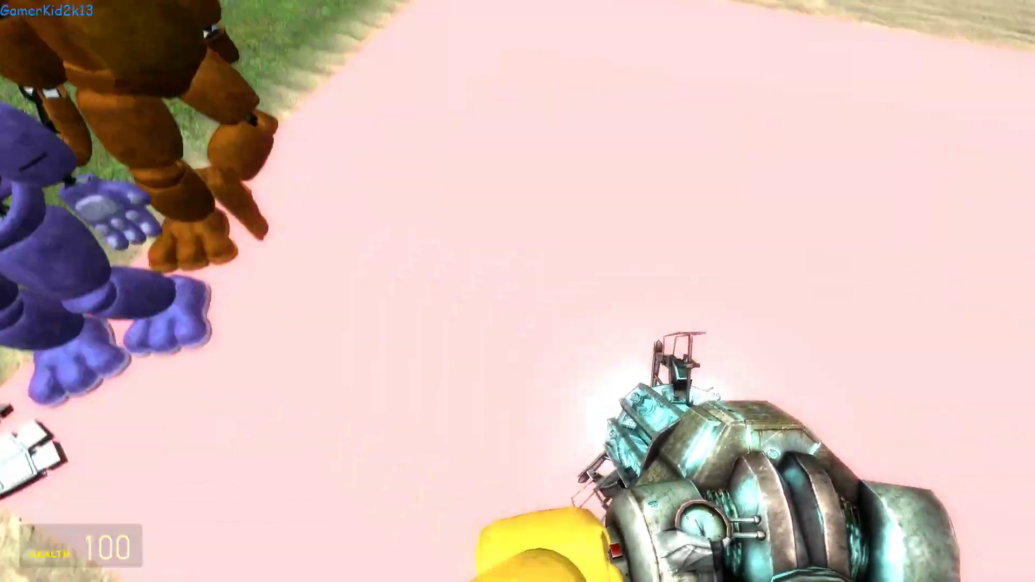
Step: Spawn Foxy and drop him on the red square
{"action": "key", "text": "q"}
{"action": "left_click", "coordinate": [489, 70]}
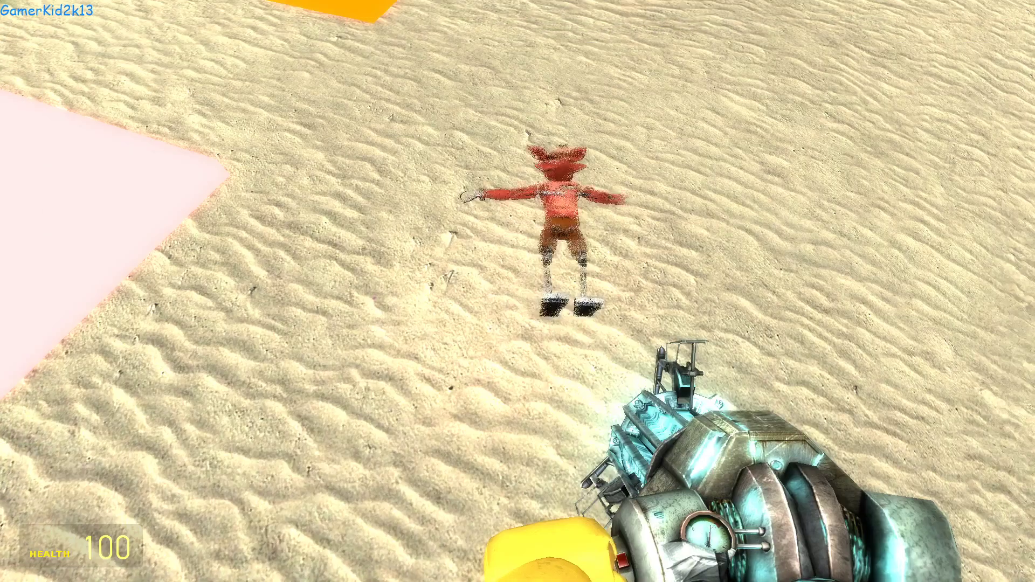
{"action": "left_click_drag", "start_coordinate": [518, 291], "coordinate": [518, 291]}
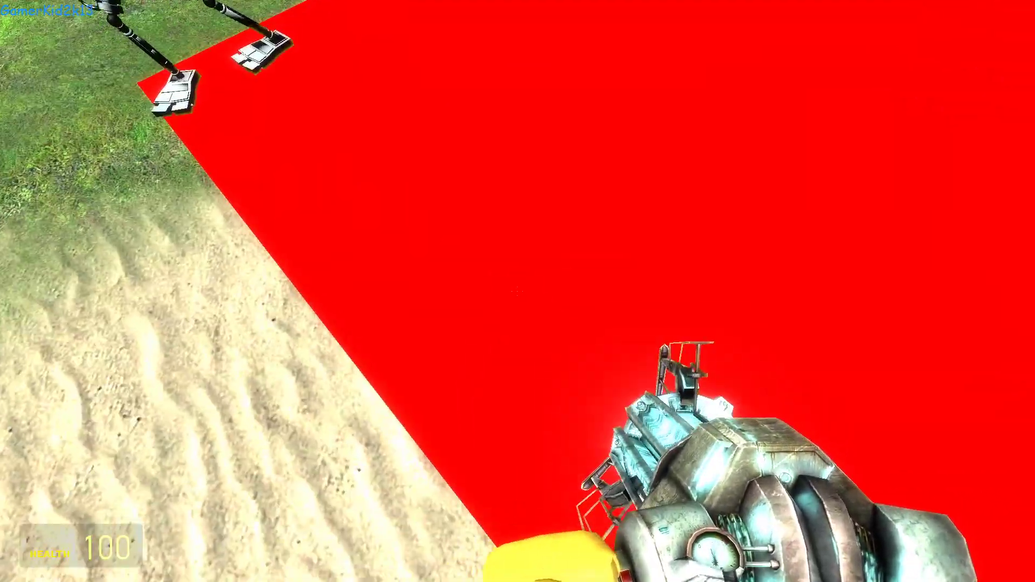
{"action": "key", "text": "q"}
{"action": "key", "text": "q"}
{"action": "key", "text": "q"}
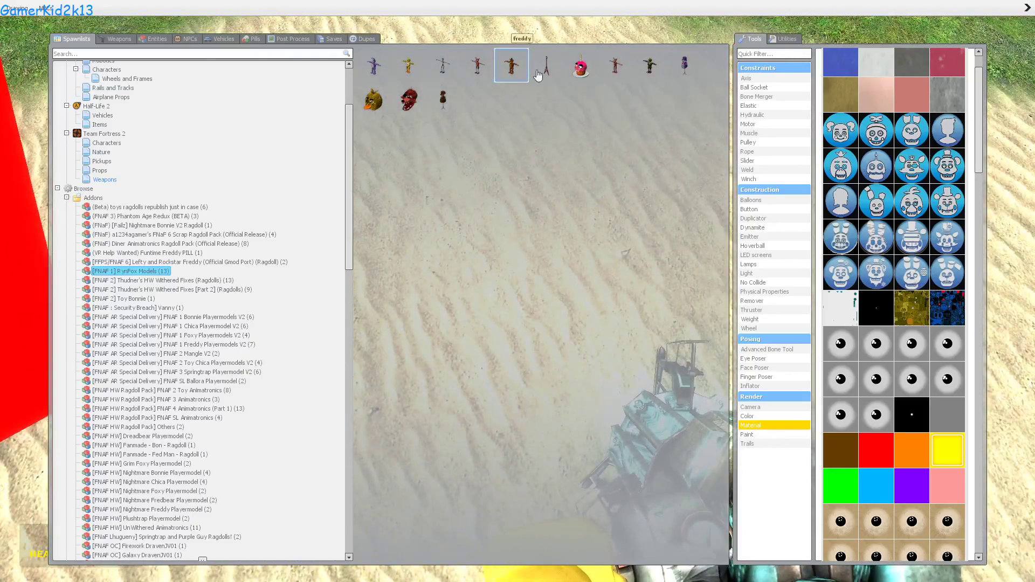
Step: Spawn an extra Foxy ragdoll, then undo it
{"action": "left_click", "coordinate": [610, 64]}
{"action": "left_click_drag", "start_coordinate": [518, 291], "coordinate": [517, 292]}
{"action": "key", "text": "q"}
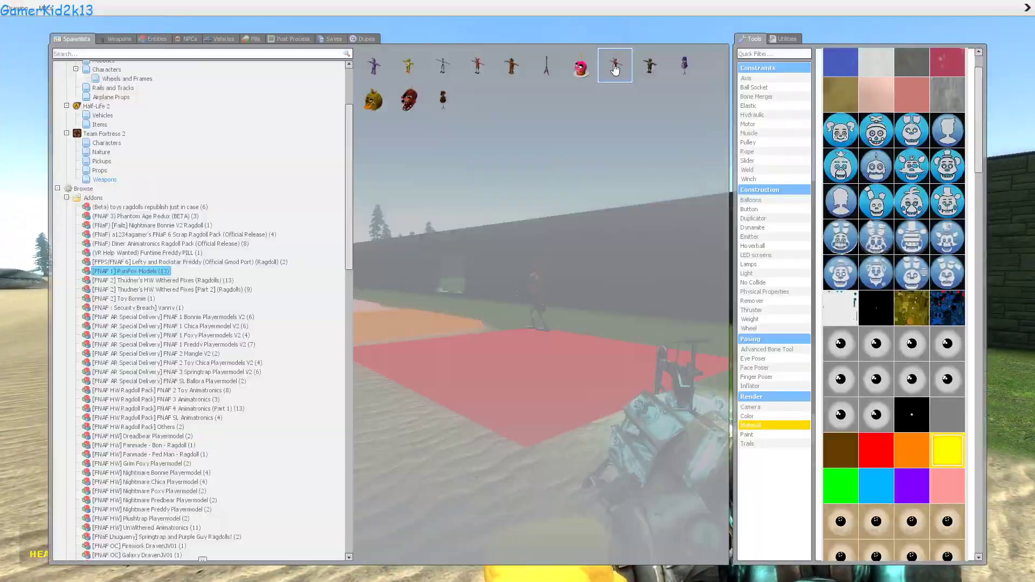
{"action": "key", "text": "z"}
{"action": "key", "text": "q"}
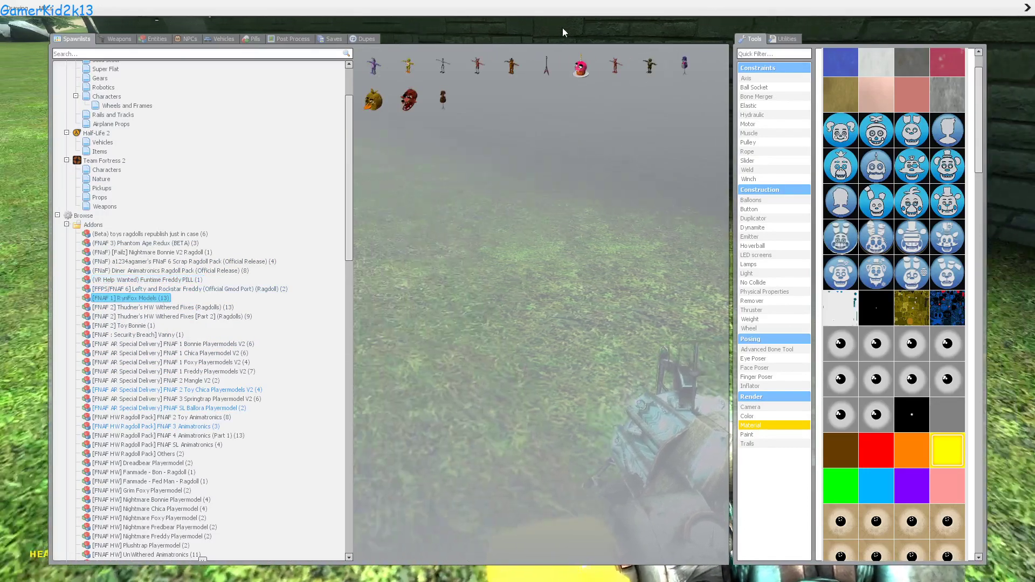
Step: Spawn Freddy ragdolls and give them the golden Skin 1 and purple Skin 2
{"action": "left_click", "coordinate": [509, 65]}
{"action": "key", "text": "q"}
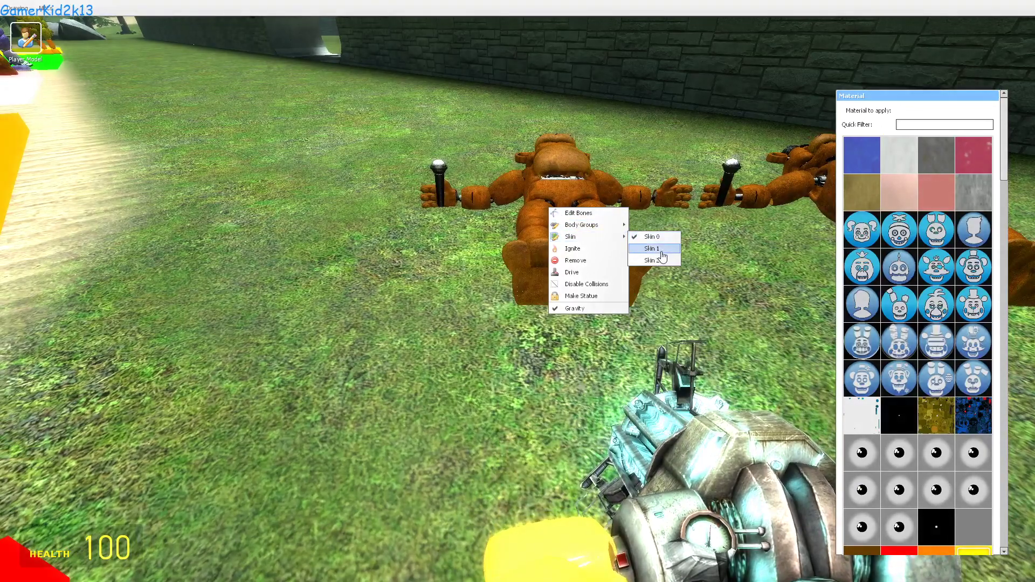
{"action": "left_click", "coordinate": [654, 248]}
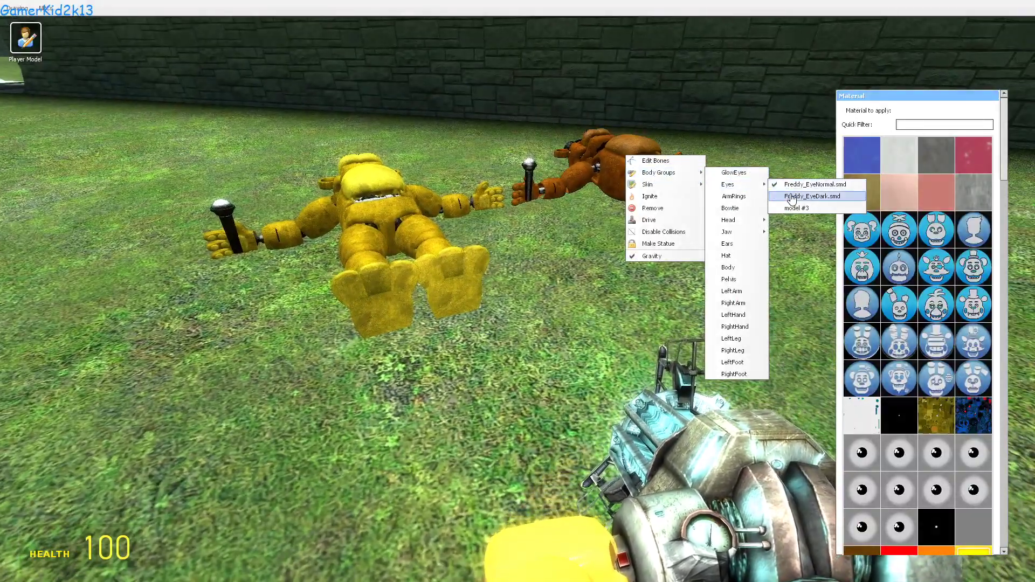
{"action": "left_click", "coordinate": [788, 199]}
{"action": "right_click", "coordinate": [639, 188]}
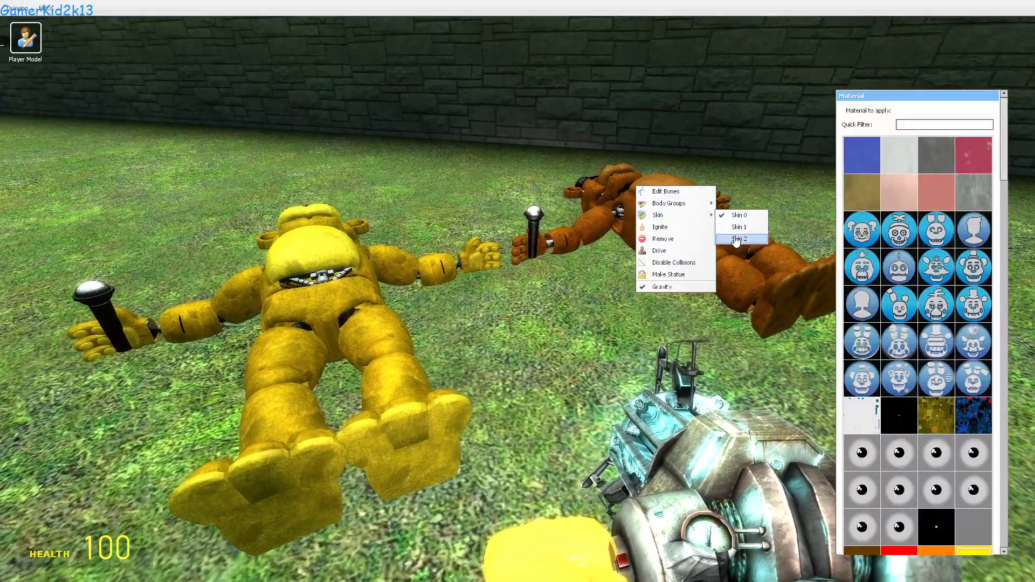
{"action": "left_click", "coordinate": [739, 239]}
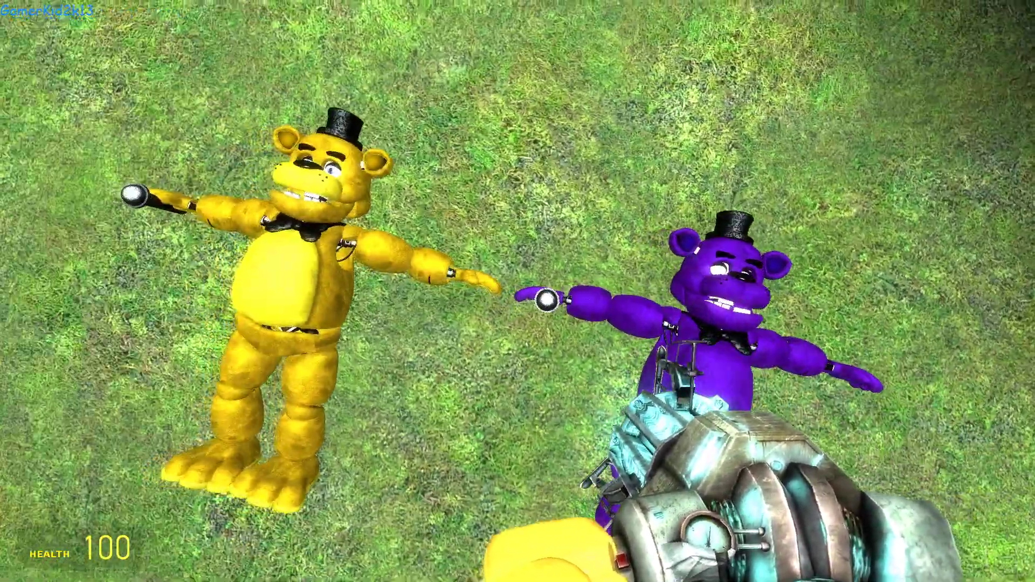
Step: Move Golden Freddy aside, then carry the purple Freddy onto the yellow square
{"action": "left_click_drag", "start_coordinate": [518, 292], "coordinate": [518, 291]}
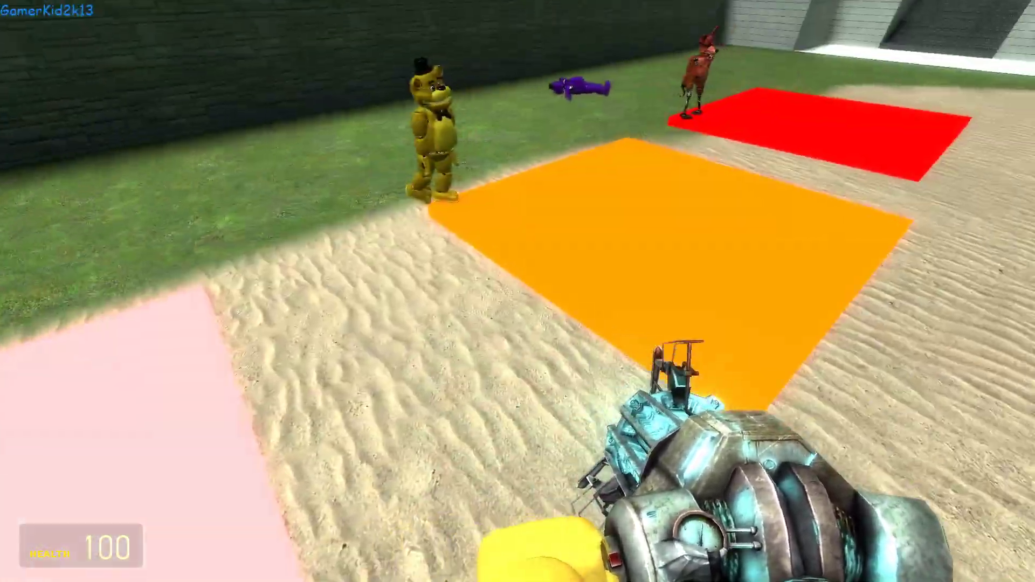
{"action": "key", "text": "q"}
{"action": "left_click", "coordinate": [841, 132]}
{"action": "left_click_drag", "start_coordinate": [518, 292], "coordinate": [517, 291]}
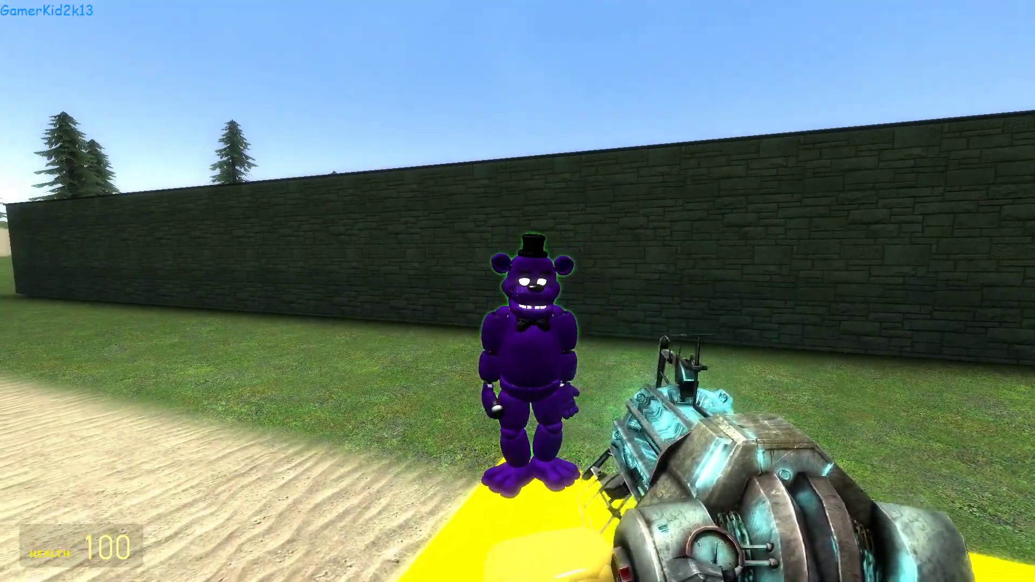
Step: Spawn Balloon Boy and switch him to the sign version
{"action": "key", "text": "q"}
{"action": "scroll", "coordinate": [318, 392], "scroll_direction": "down", "scroll_amount": 8}
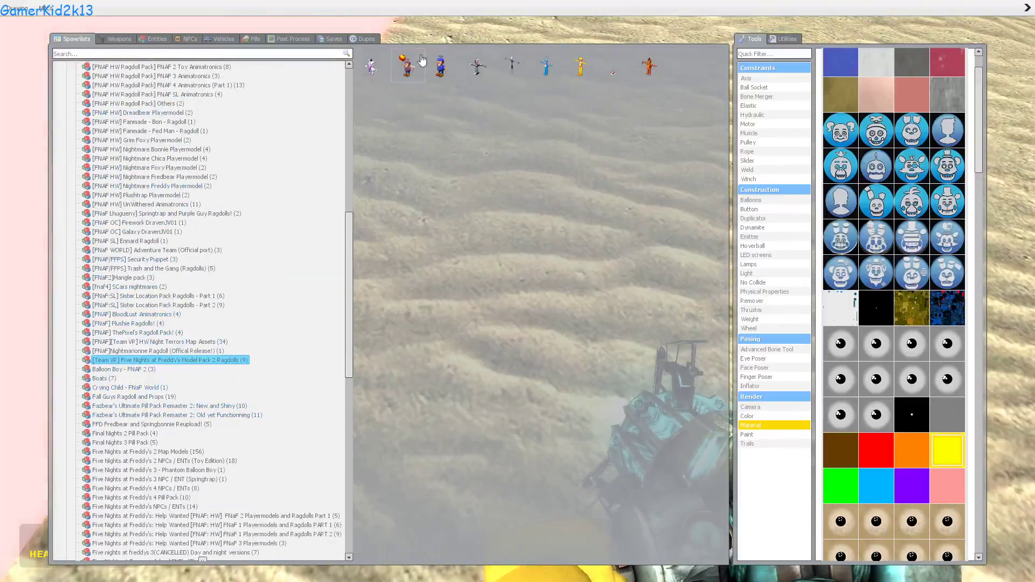
{"action": "left_click", "coordinate": [408, 67]}
{"action": "key", "text": "c"}
{"action": "right_click", "coordinate": [566, 101]}
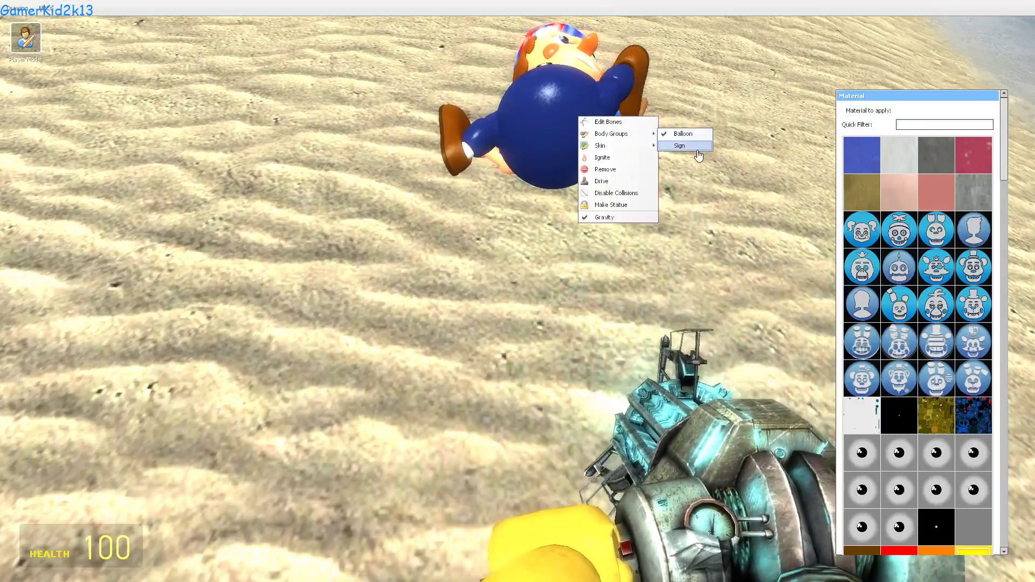
{"action": "left_click", "coordinate": [680, 146]}
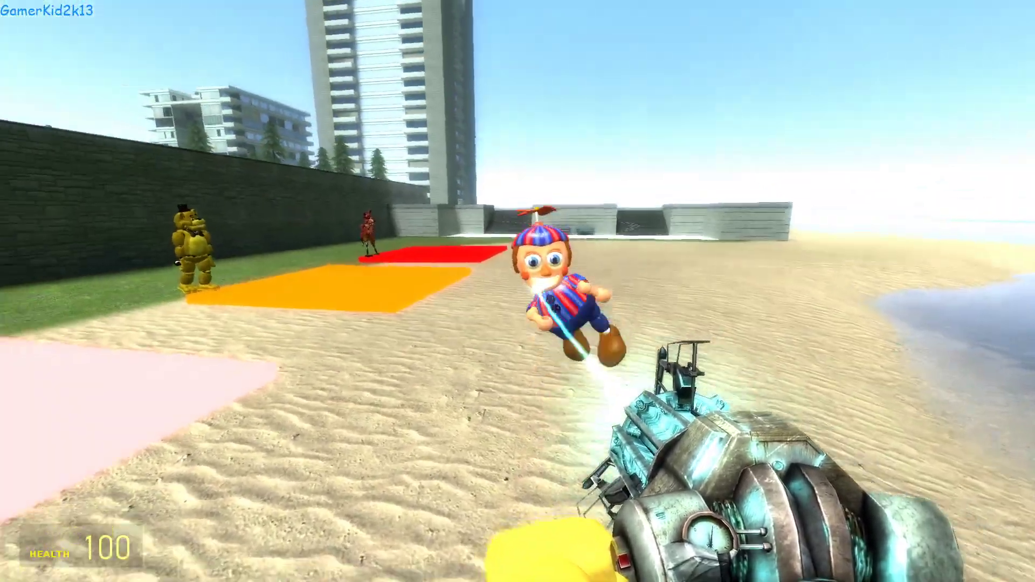
{"action": "left_click_drag", "start_coordinate": [517, 292], "coordinate": [517, 305]}
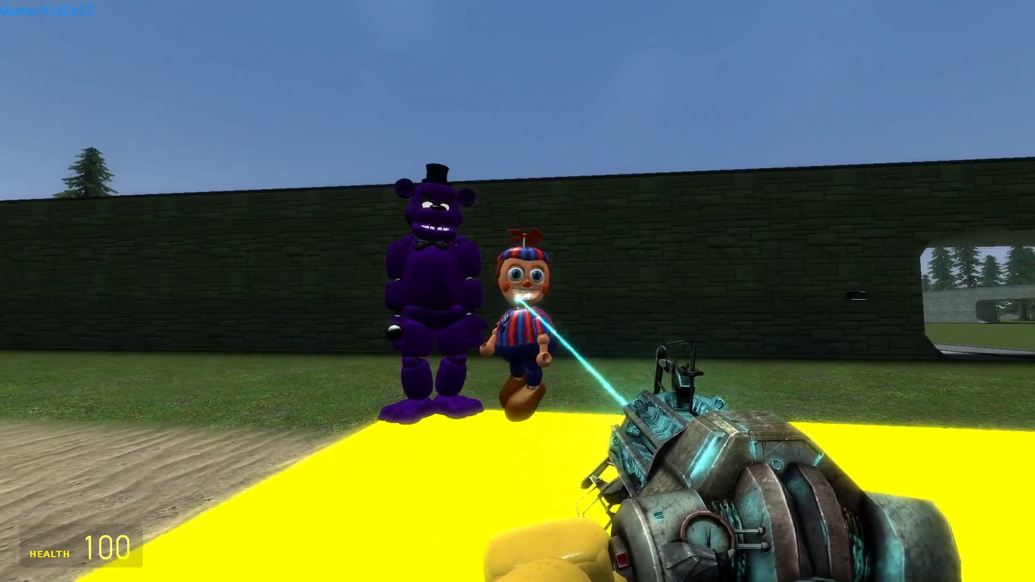
Step: Spawn another Balloon Boy and carry it onto the green square beside Chica
{"action": "key", "text": "q"}
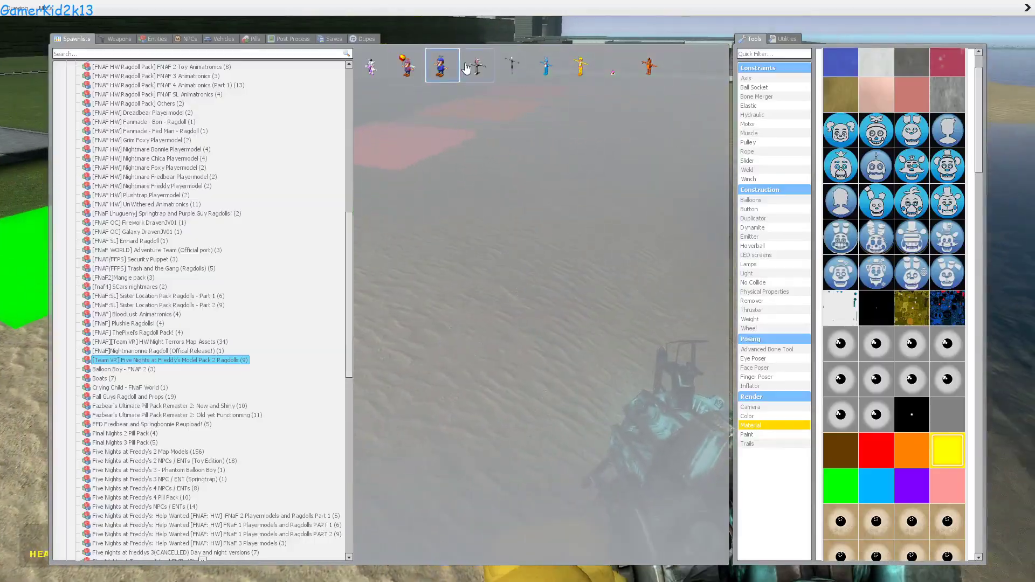
{"action": "left_click", "coordinate": [468, 68]}
{"action": "key", "text": "q"}
{"action": "left_click_drag", "start_coordinate": [518, 292], "coordinate": [453, 340]}
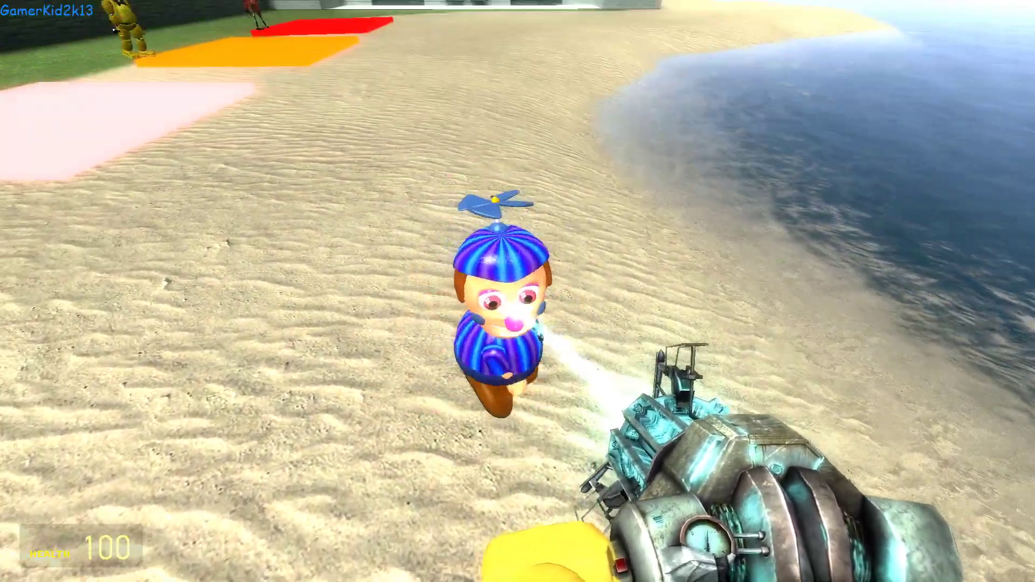
{"action": "left_click_drag", "start_coordinate": [518, 291], "coordinate": [518, 292]}
{"action": "key", "text": "w"}
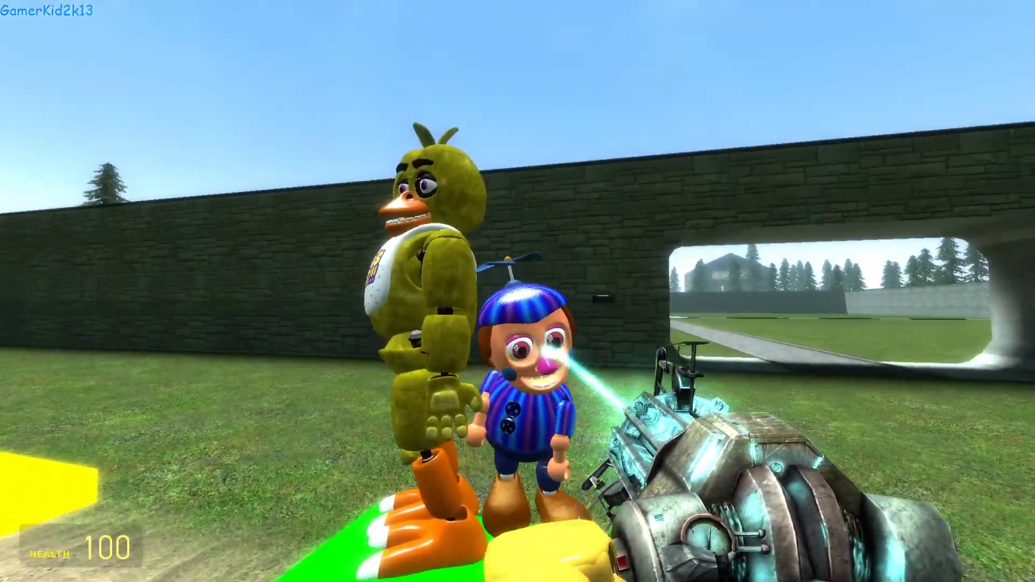
{"action": "key", "text": "q"}
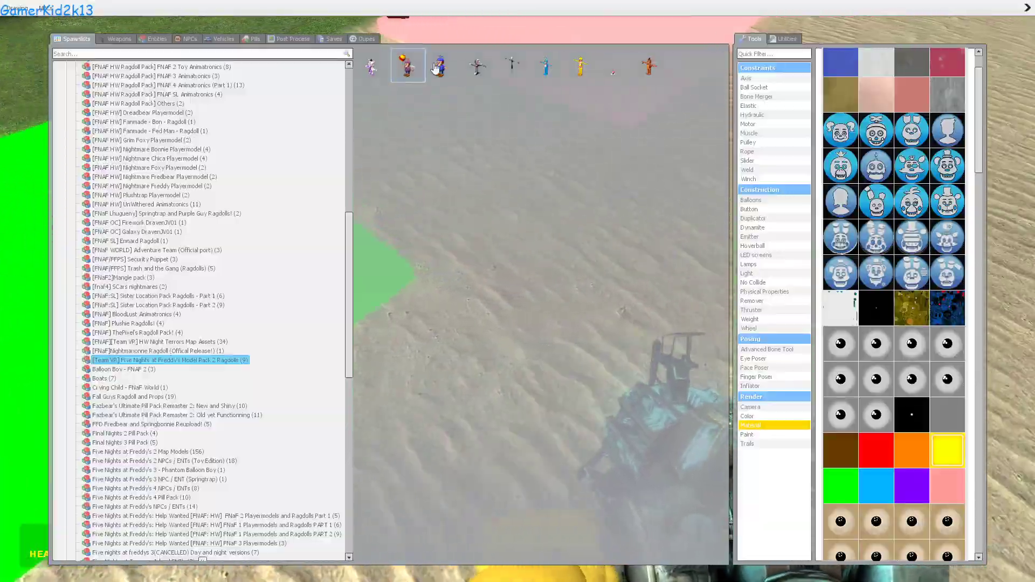
Step: Spawn the endoskeleton, Puppet and Toy Chica ragdolls and place them on the pink and red squares
{"action": "left_click", "coordinate": [442, 71]}
{"action": "key", "text": "q"}
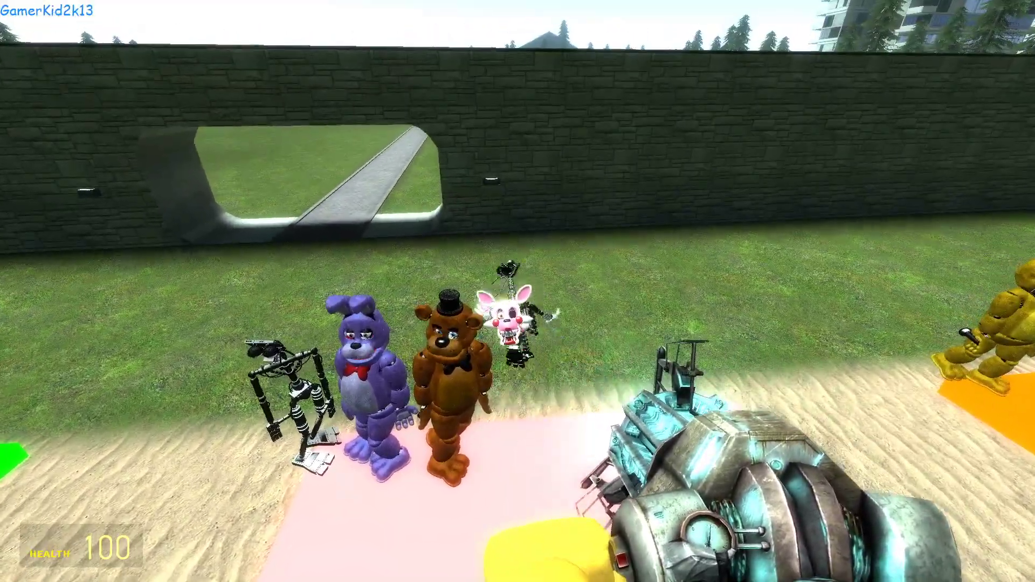
{"action": "key", "text": "q"}
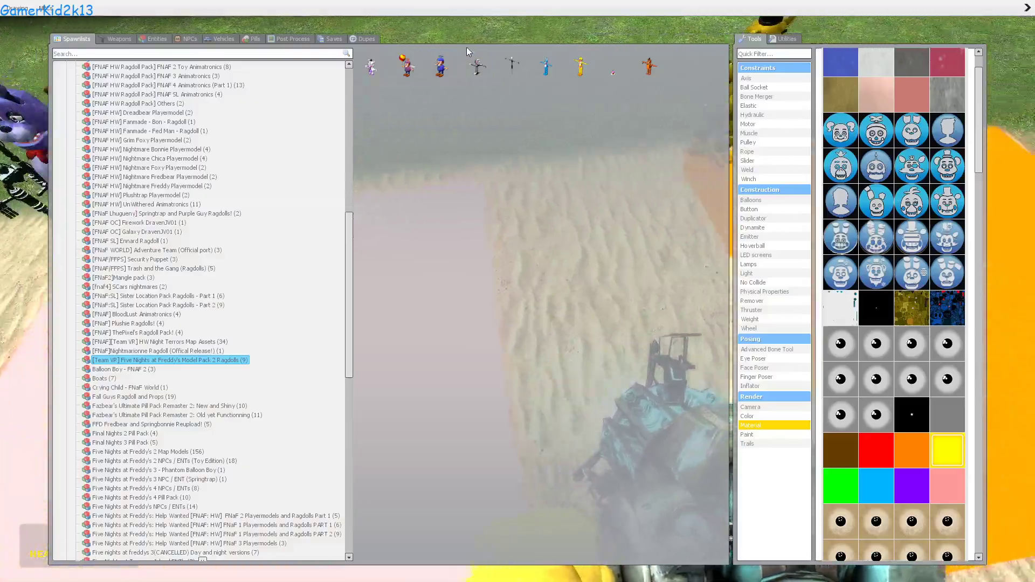
{"action": "left_click", "coordinate": [511, 65]}
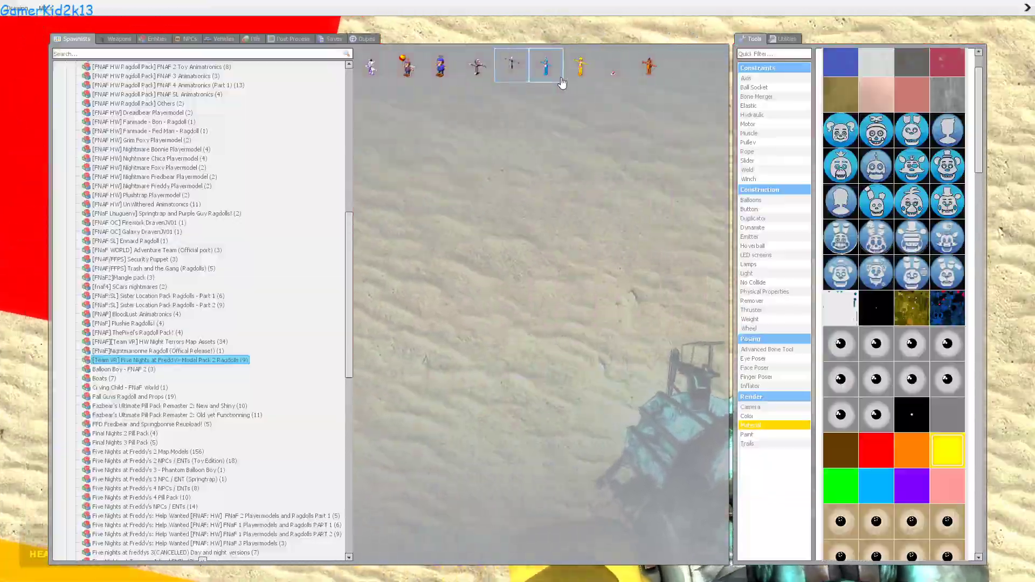
{"action": "left_click", "coordinate": [547, 66]}
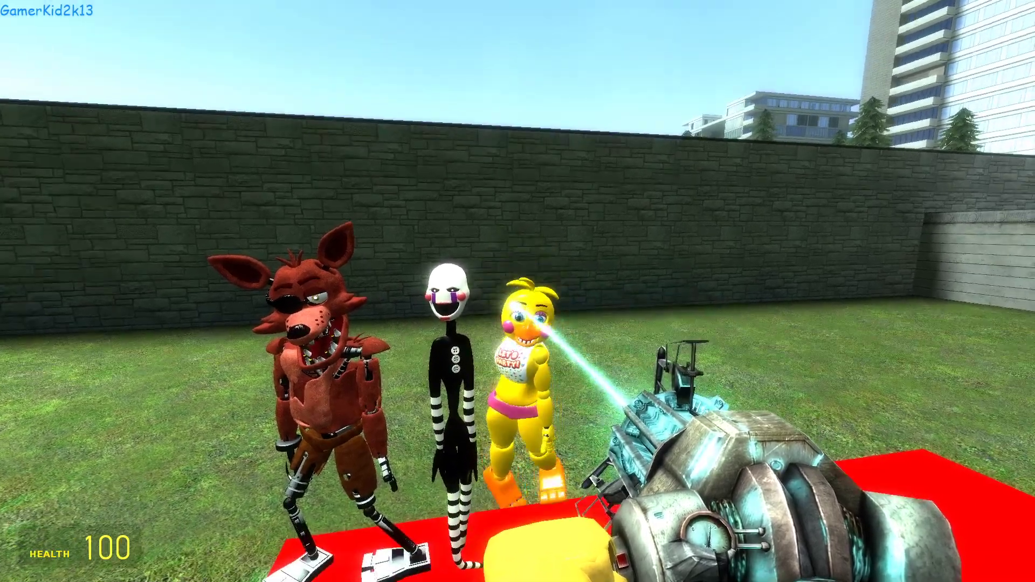
Step: Select the Advanced Bone Tool and pick the bip_eyelid_0_L and bip_eyelid_0_R bones
{"action": "key", "text": "q"}
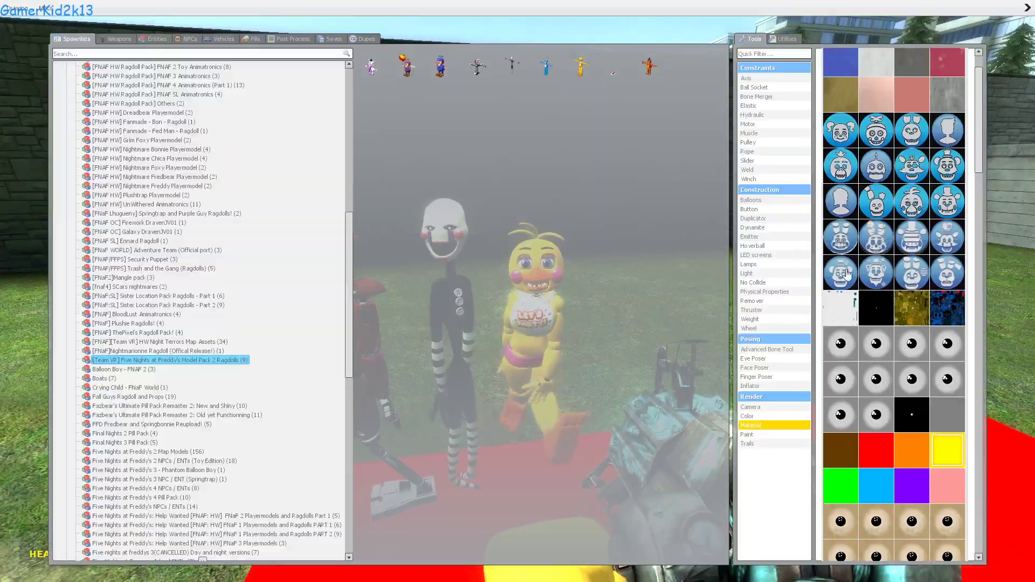
{"action": "left_click", "coordinate": [764, 350]}
{"action": "key", "text": "q"}
{"action": "scroll", "coordinate": [517, 291], "scroll_direction": "up", "scroll_amount": 1}
{"action": "left_click", "coordinate": [518, 291]}
{"action": "key", "text": "c"}
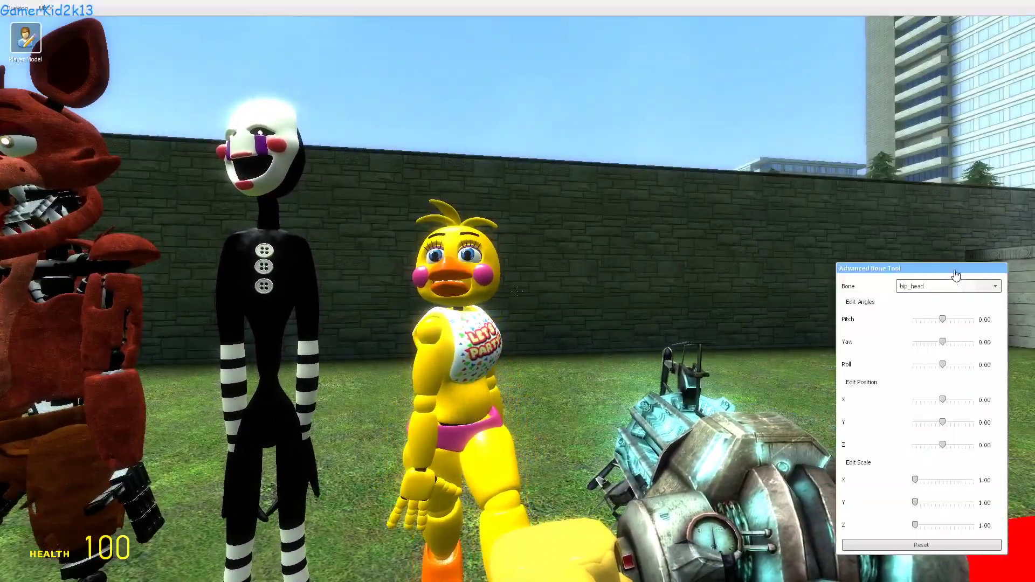
{"action": "left_click", "coordinate": [949, 285]}
{"action": "key", "text": "w"}
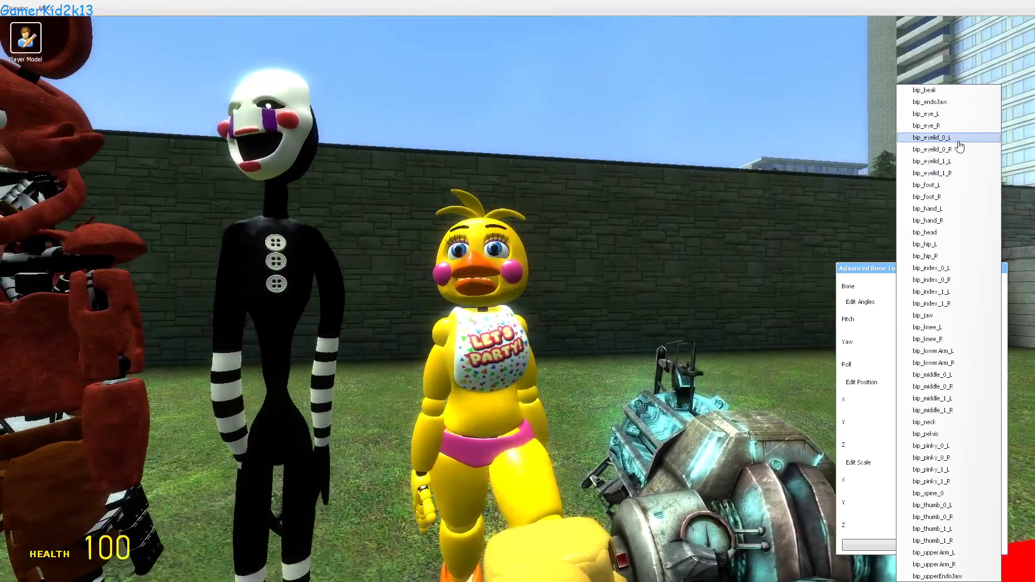
{"action": "left_click", "coordinate": [965, 138]}
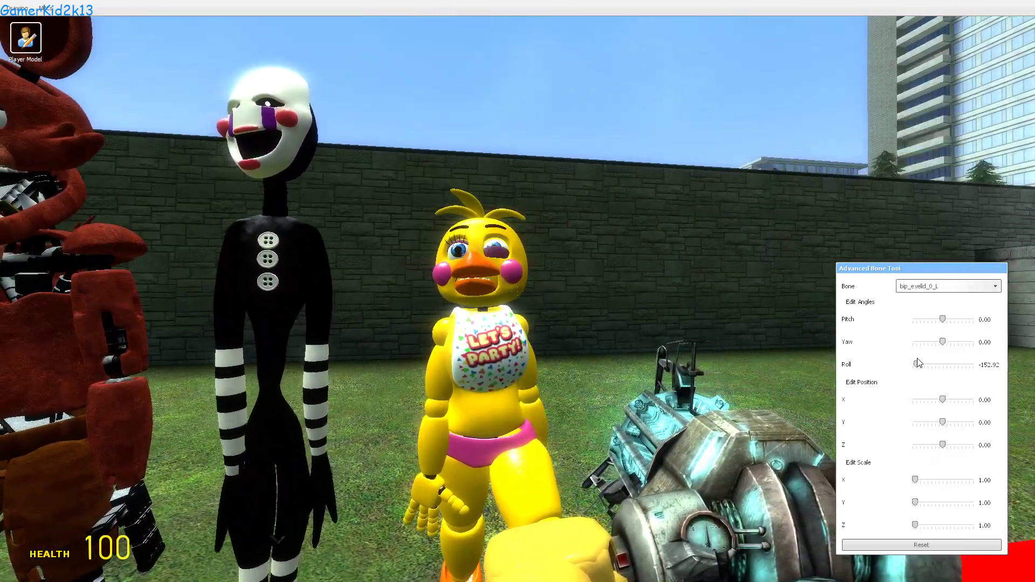
{"action": "left_click", "coordinate": [948, 286]}
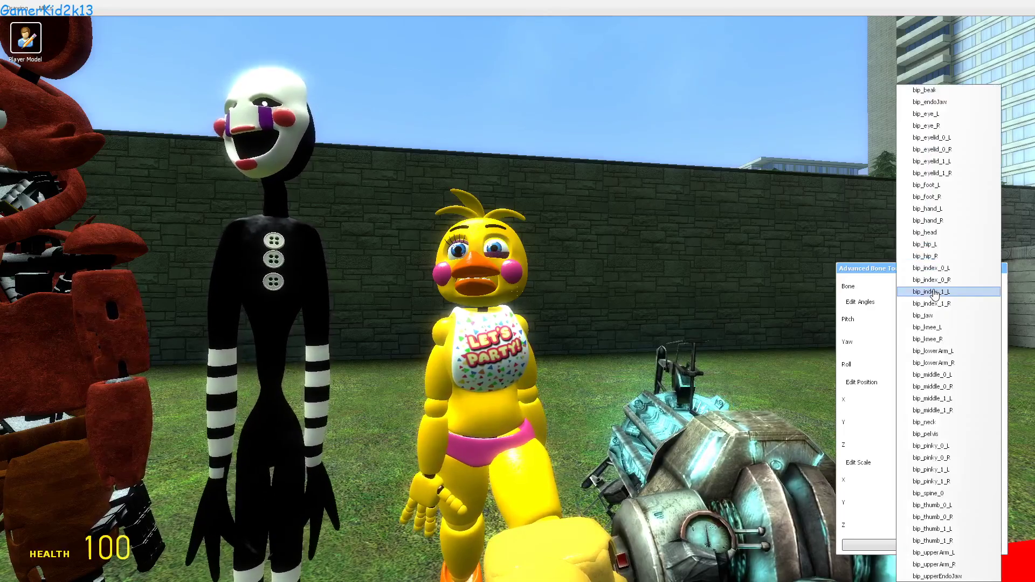
{"action": "left_click", "coordinate": [954, 162]}
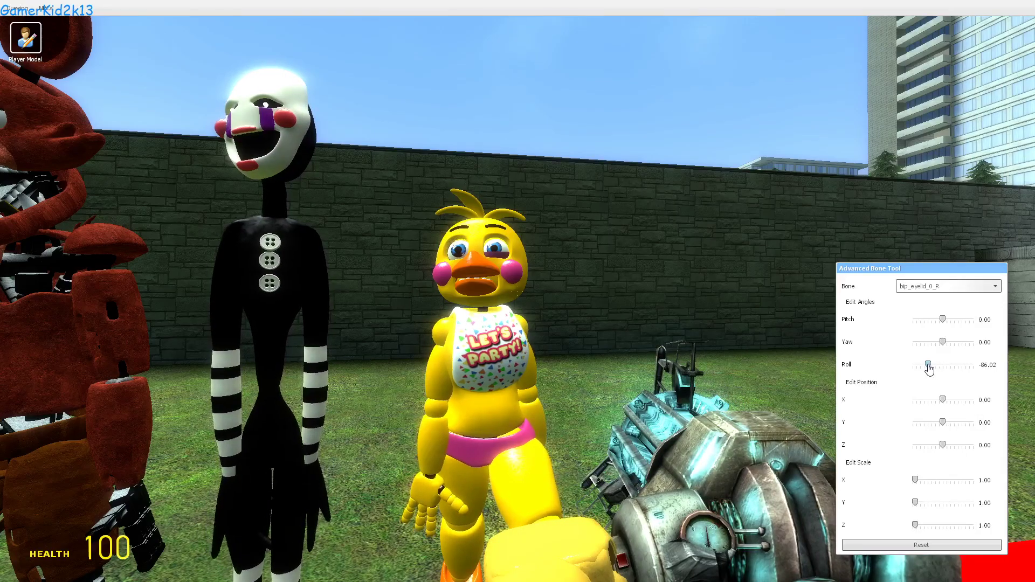
Step: Adjust the roll of Toy Chica's eyelid bones
{"action": "key", "text": "c"}
{"action": "left_click", "coordinate": [519, 292]}
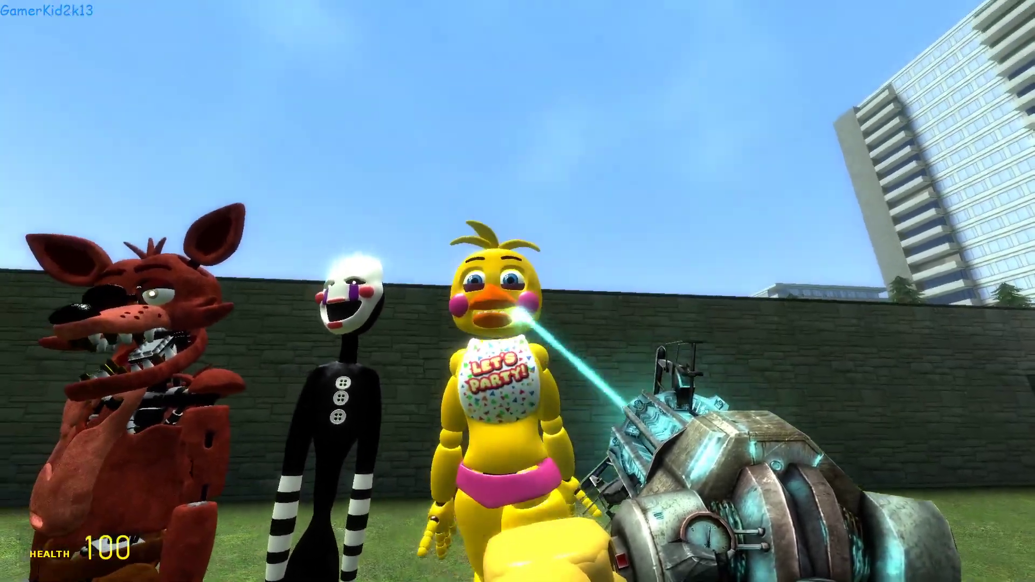
{"action": "mouse_move", "coordinate": [517, 291]}
{"action": "left_mouse_down"}
{"action": "mouse_move", "coordinate": [502, 308]}
{"action": "mouse_move", "coordinate": [510, 299]}
{"action": "left_mouse_up"}
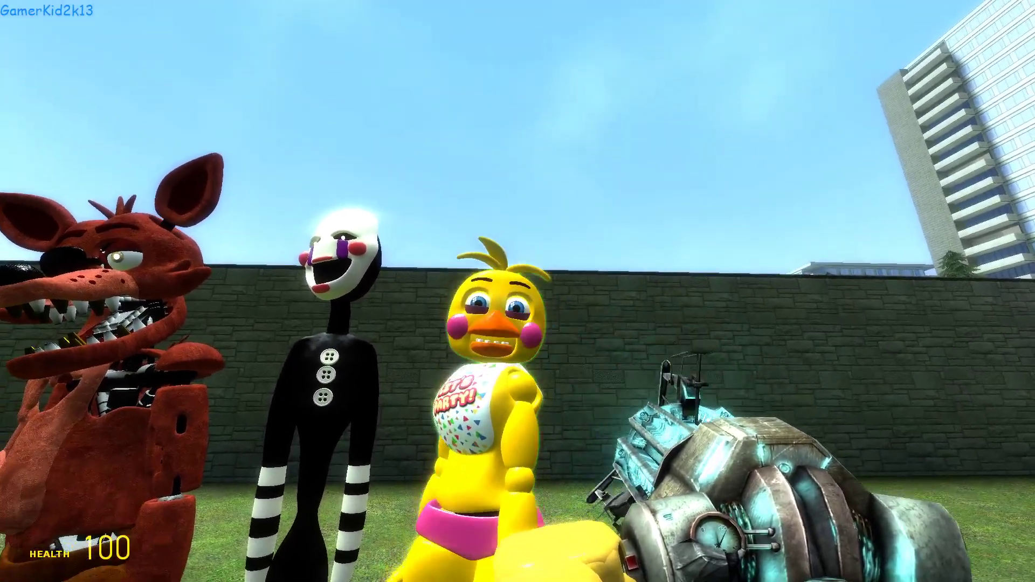
{"action": "key", "text": "c"}
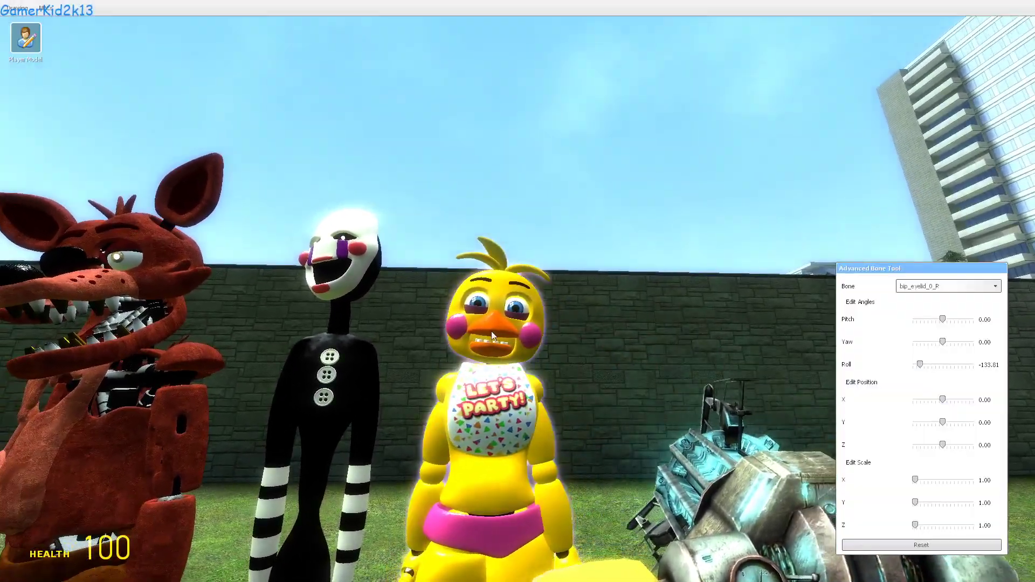
Step: Toggle Toy Chica's Beak and Eyes body groups
{"action": "right_click", "coordinate": [524, 351]}
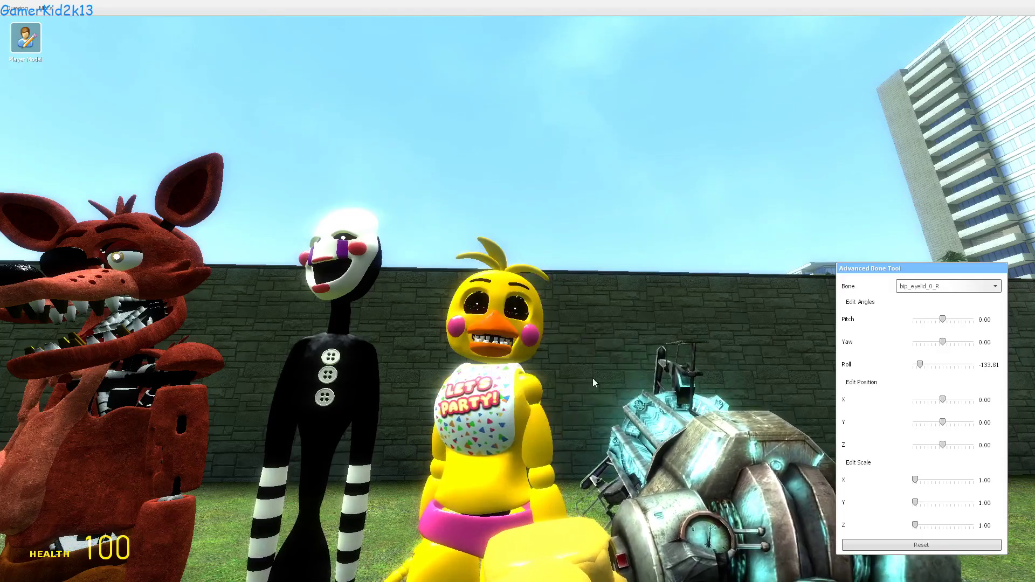
{"action": "left_click", "coordinate": [632, 407]}
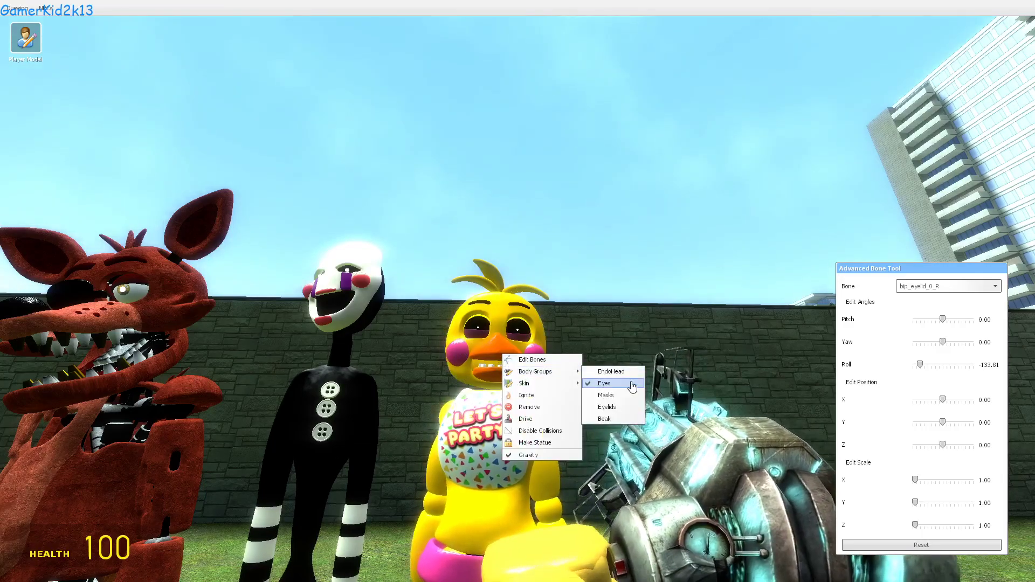
{"action": "left_click", "coordinate": [630, 387]}
{"action": "right_click", "coordinate": [463, 333]}
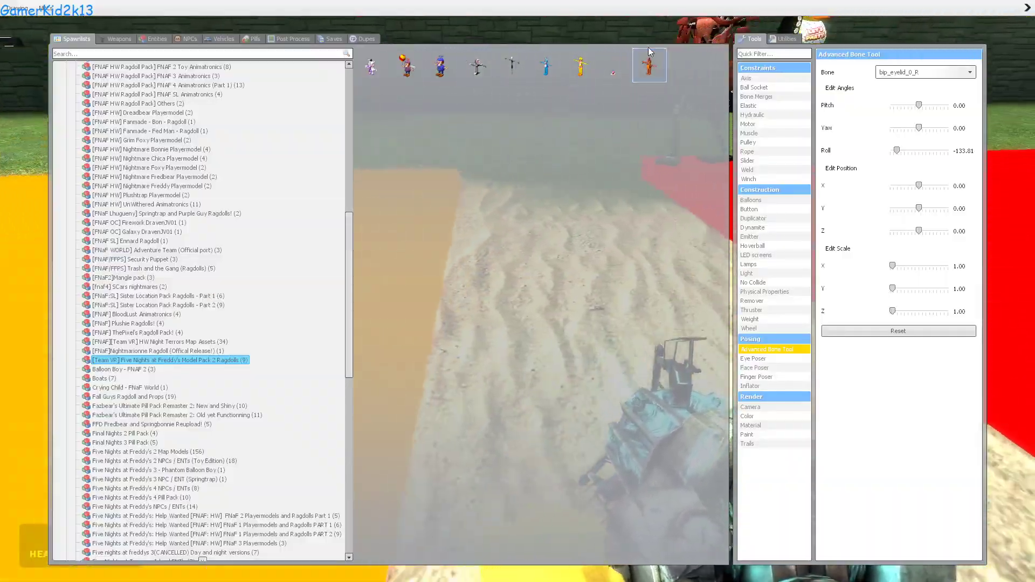
Step: Spawn Toy Freddy and carry him to Chica, Balloon Boy and Toy Bonnie
{"action": "left_click", "coordinate": [650, 67]}
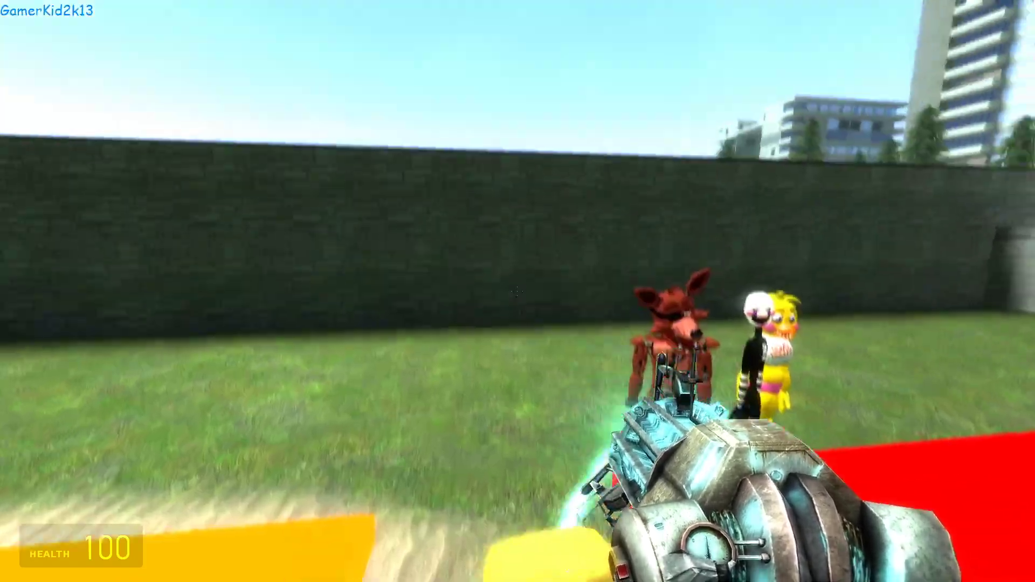
{"action": "left_click_drag", "start_coordinate": [519, 292], "coordinate": [517, 291]}
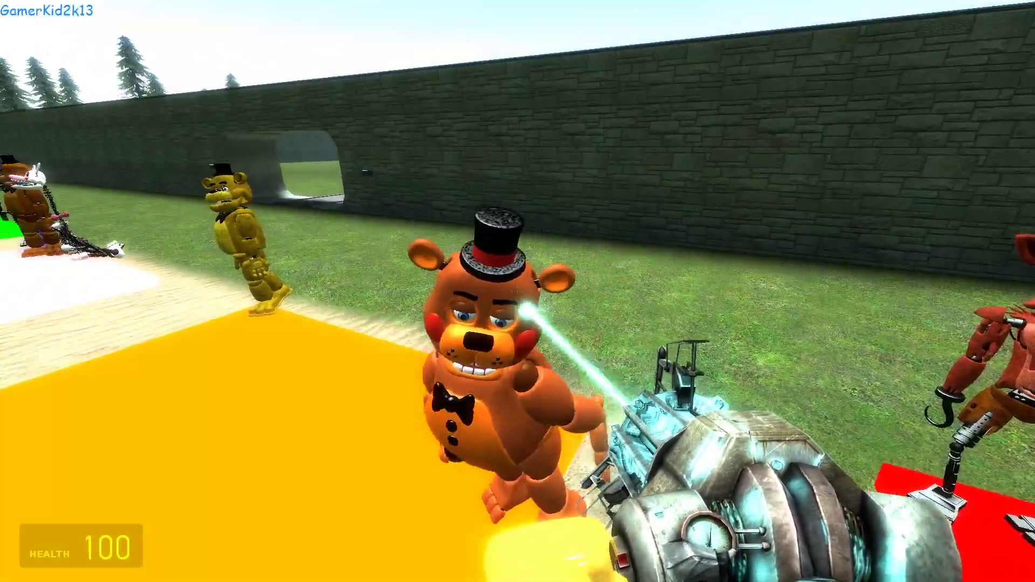
{"action": "left_click_drag", "start_coordinate": [518, 291], "coordinate": [518, 291]}
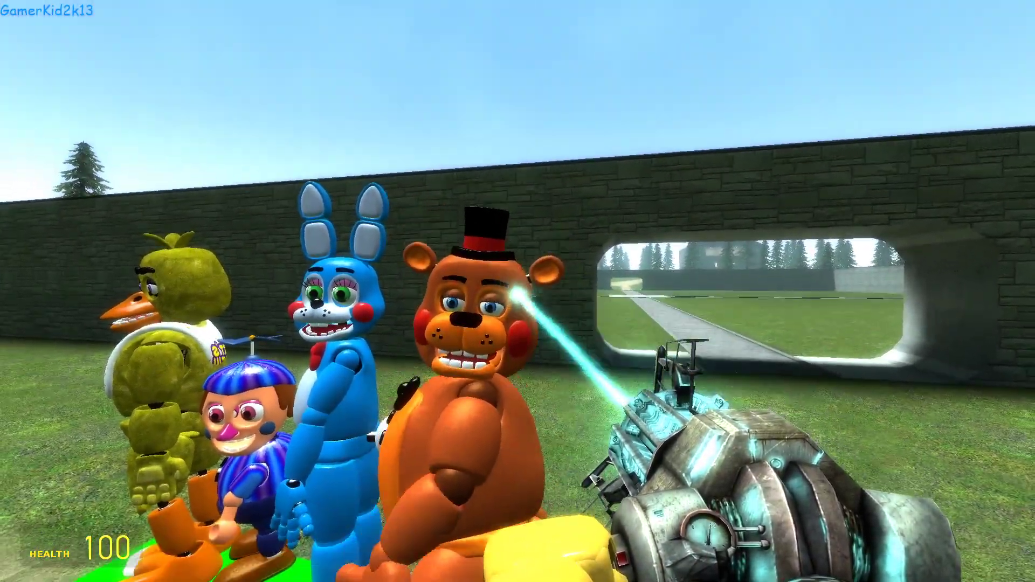
{"action": "key", "text": "q"}
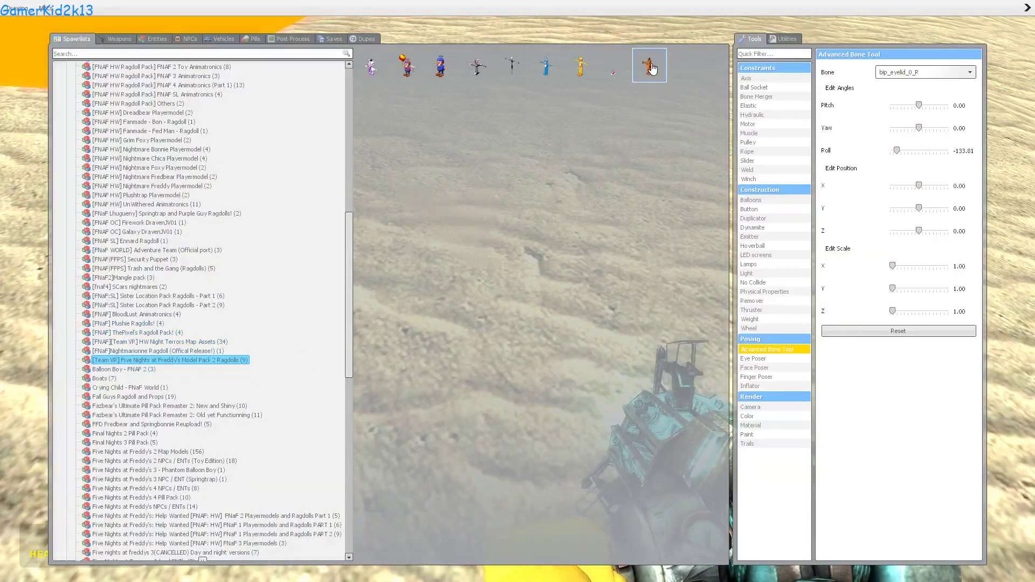
Step: Bring up the context-menu properties on the new Freddy ragdoll
{"action": "key", "text": "q"}
{"action": "right_click", "coordinate": [611, 141]}
{"action": "left_click", "coordinate": [645, 137]}
{"action": "key", "text": "c"}
{"action": "key", "text": "c"}
{"action": "right_click", "coordinate": [290, 341]}
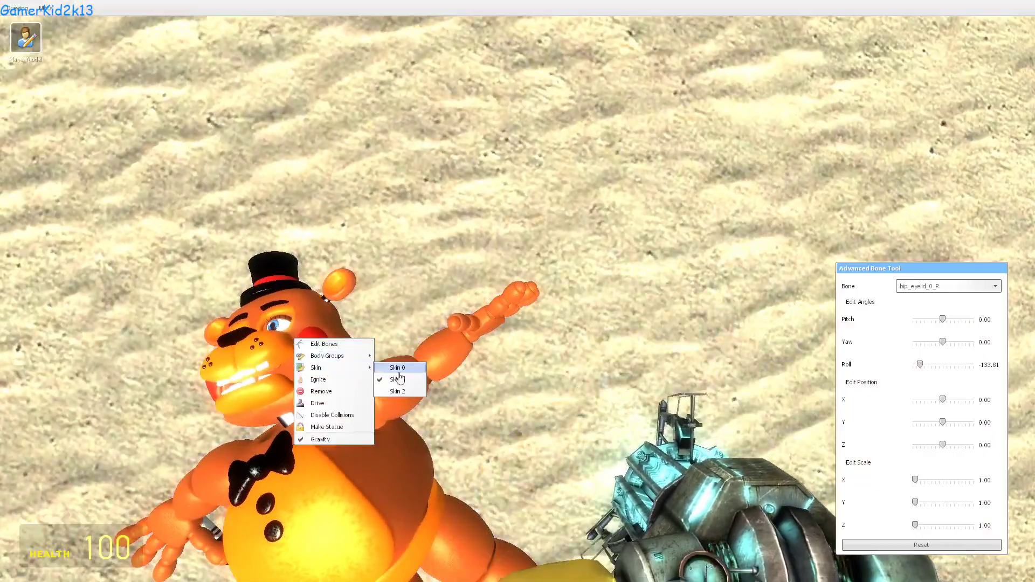
{"action": "key", "text": "c"}
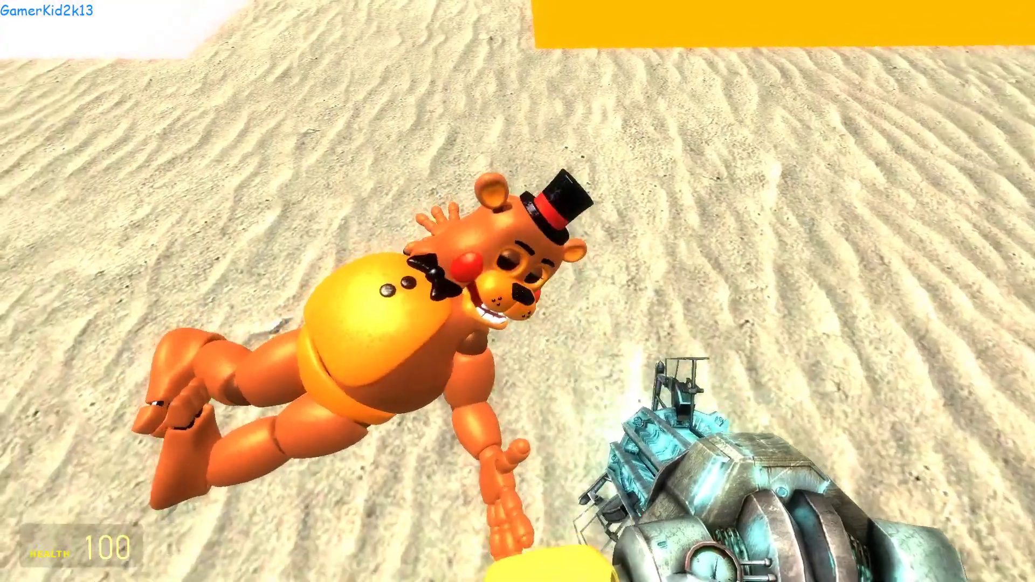
{"action": "key", "text": "c"}
Step: Tint Freddy yellow with the Color tool
{"action": "key", "text": "q"}
{"action": "left_click", "coordinate": [747, 416]}
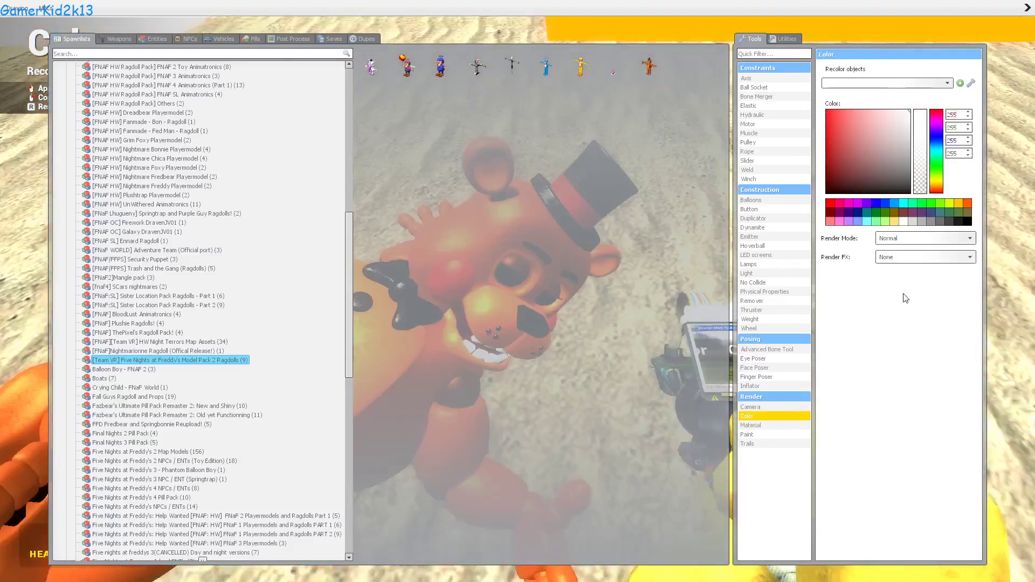
{"action": "key", "text": "q"}
{"action": "left_click", "coordinate": [518, 291]}
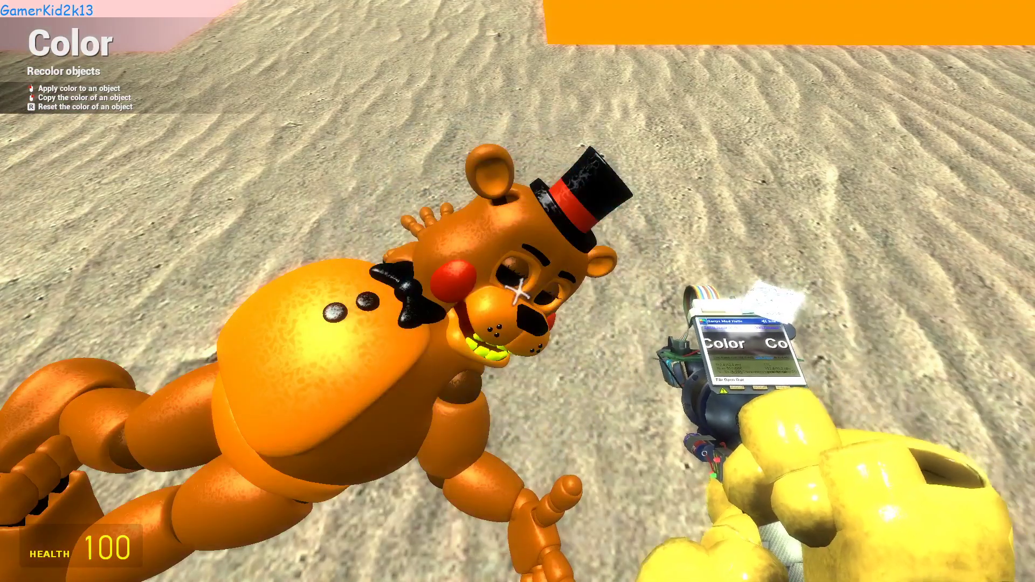
{"action": "left_click", "coordinate": [518, 291]}
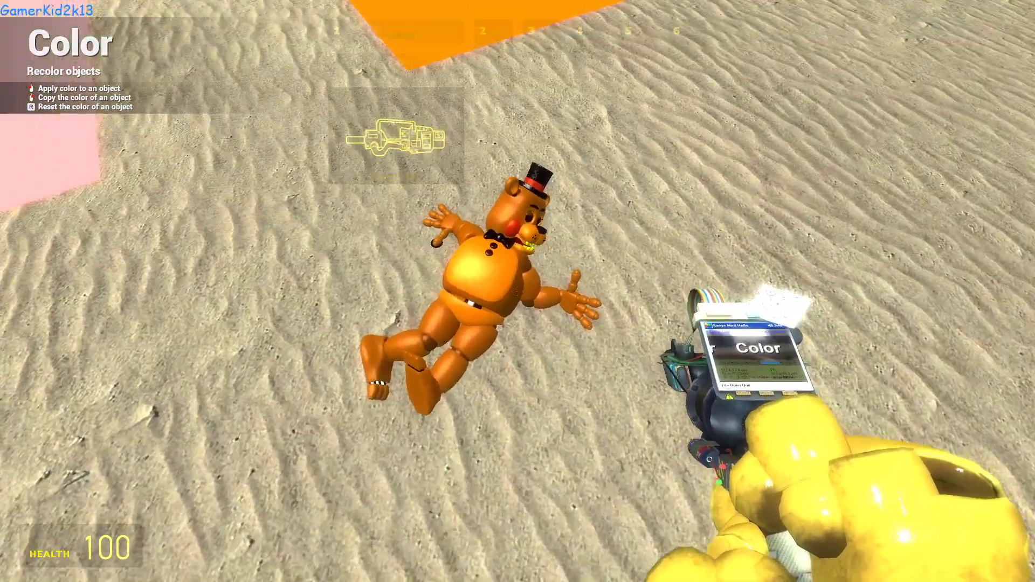
Step: Switch Freddy to Skin 2 from his properties menu
{"action": "key", "text": "w"}
{"action": "key", "text": "c"}
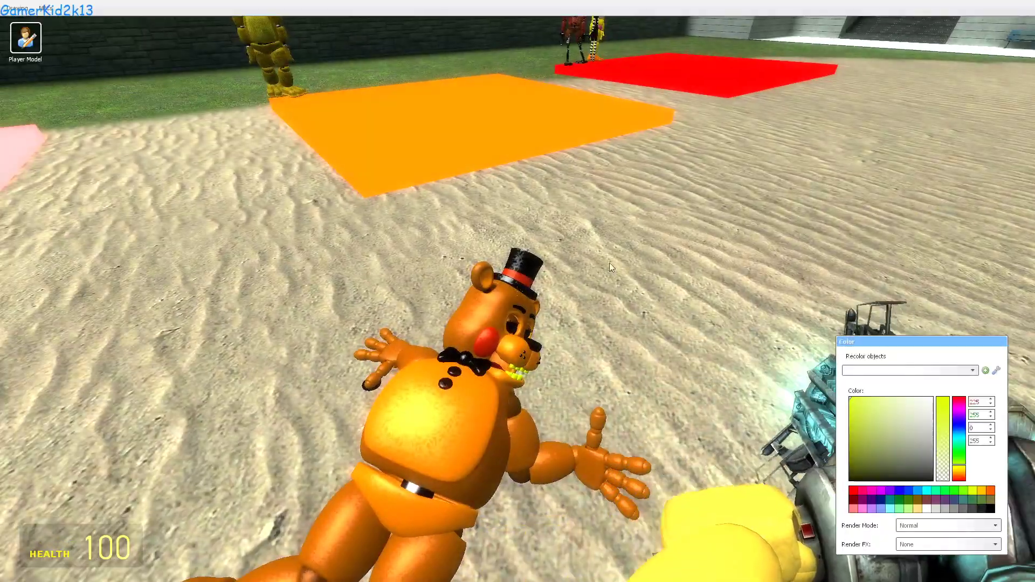
{"action": "right_click", "coordinate": [473, 303]}
{"action": "left_click", "coordinate": [575, 357]}
{"action": "key", "text": "c"}
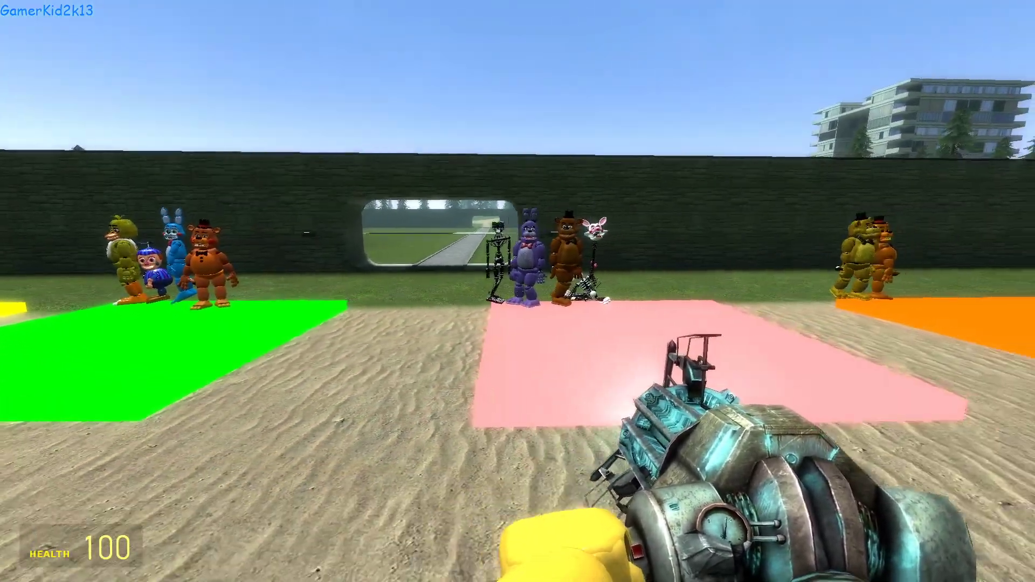
Step: Spawn the Withered Bonnie ragdoll
{"action": "key", "text": "q"}
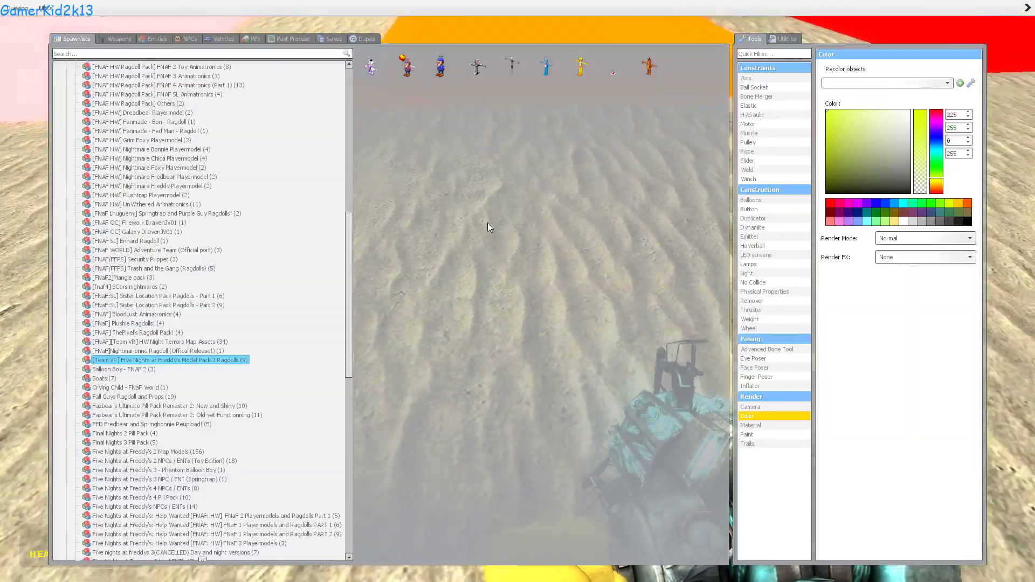
{"action": "scroll", "coordinate": [251, 140], "scroll_direction": "up", "scroll_amount": 5}
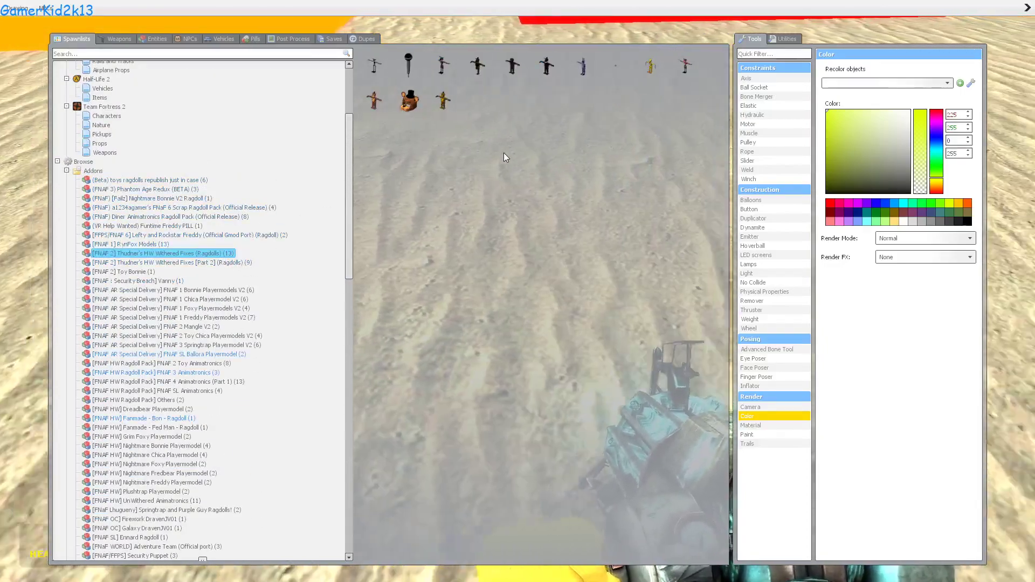
{"action": "key", "text": "q"}
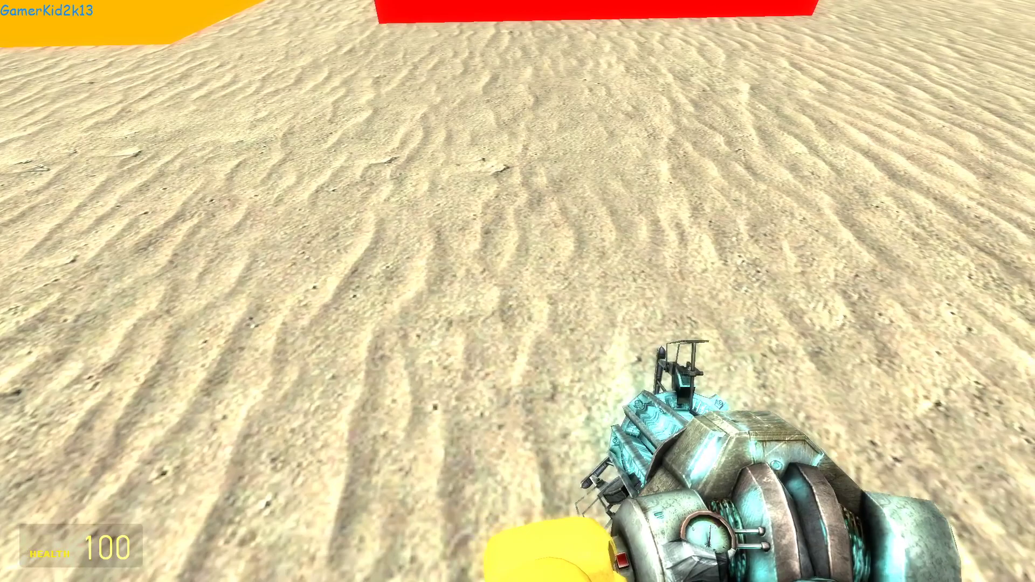
{"action": "key", "text": "q"}
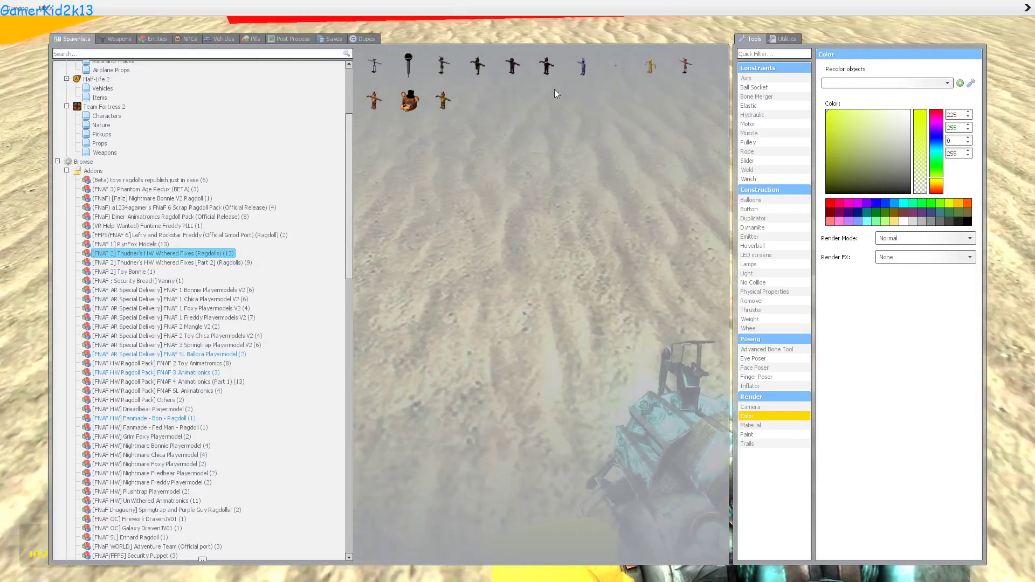
{"action": "left_click", "coordinate": [574, 71]}
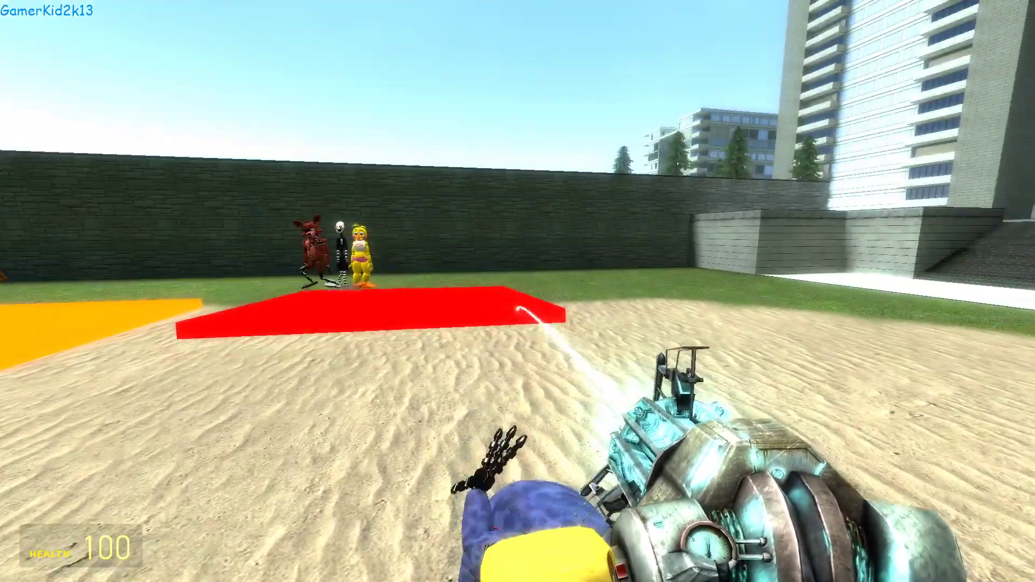
Step: Carry Withered Bonnie among the pink-square figures and grab the fallen Bonnie
{"action": "left_click_drag", "start_coordinate": [518, 291], "coordinate": [518, 291]}
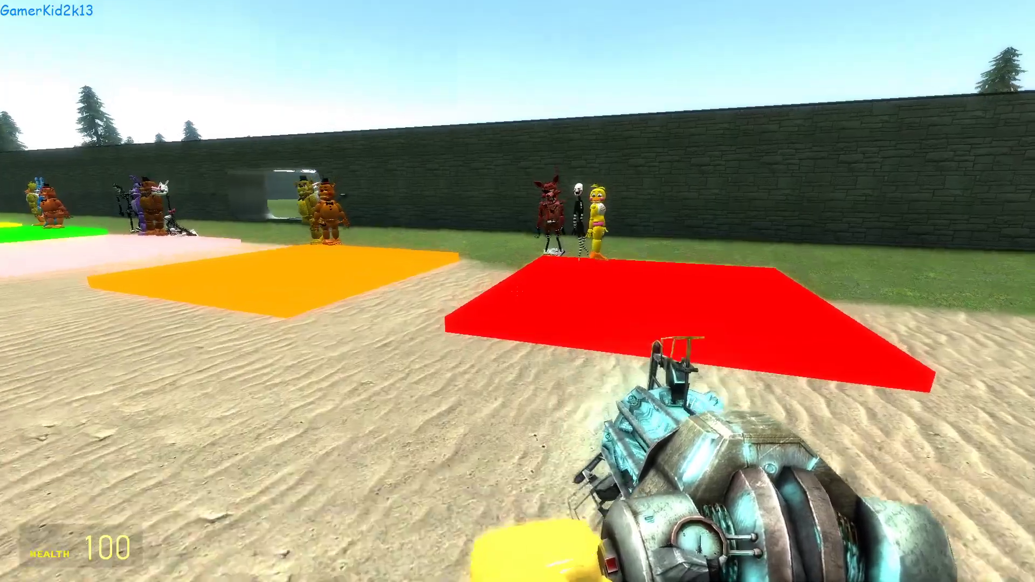
{"action": "key", "text": "w"}
{"action": "key", "text": "w"}
{"action": "left_click_drag", "start_coordinate": [519, 291], "coordinate": [518, 291]}
{"action": "key", "text": "w"}
{"action": "key", "text": "w"}
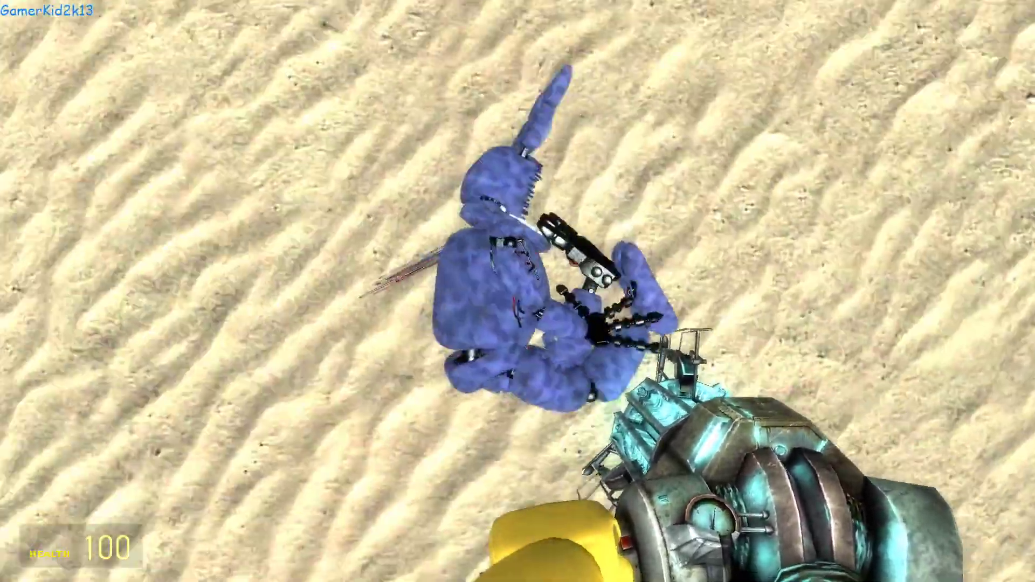
{"action": "left_click_drag", "start_coordinate": [518, 291], "coordinate": [518, 292]}
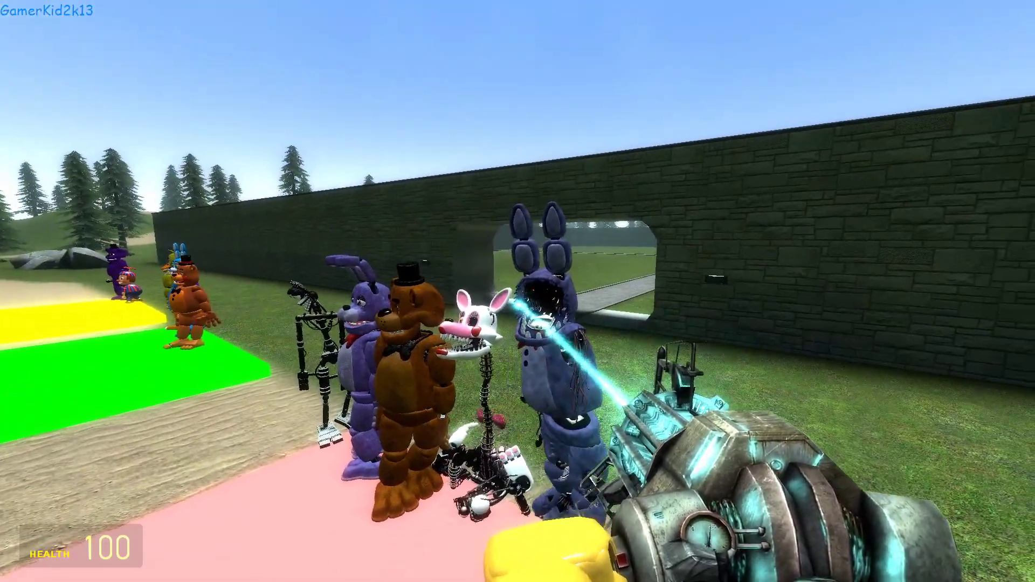
{"action": "key", "text": "q"}
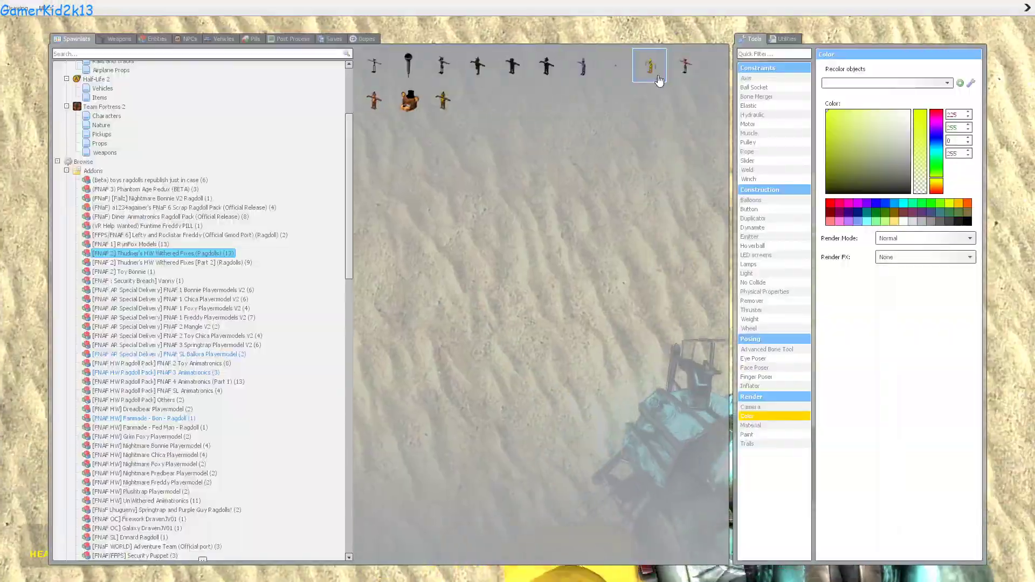
Step: Spawn Withered Chica and carry it with the physgun toward the yellow square
{"action": "left_click", "coordinate": [651, 68]}
{"action": "left_click_drag", "start_coordinate": [518, 292], "coordinate": [519, 291]}
{"action": "key", "text": "w"}
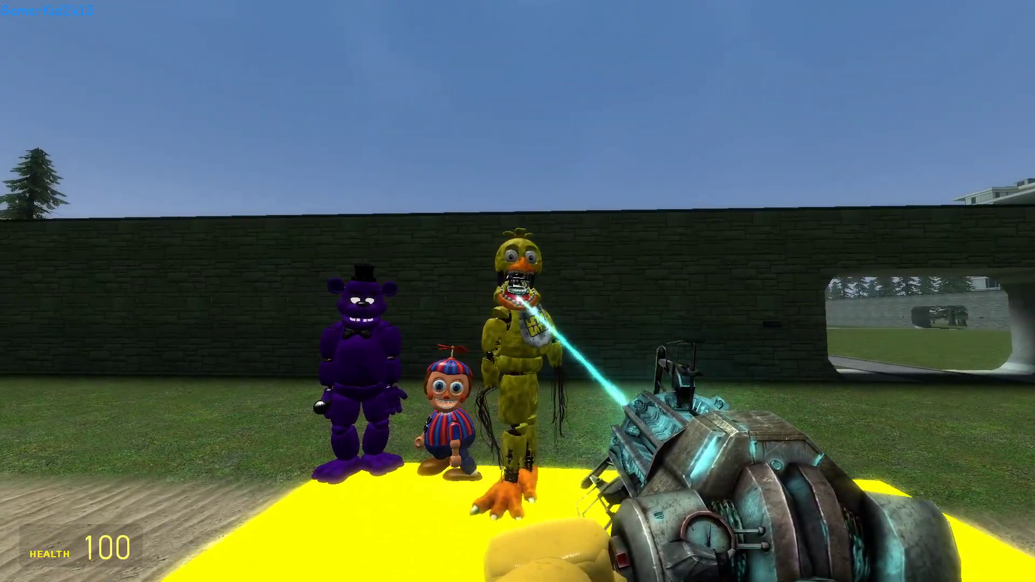
Step: Spawn Withered Foxy and stand it upright on the red square beside the others
{"action": "key", "text": "q"}
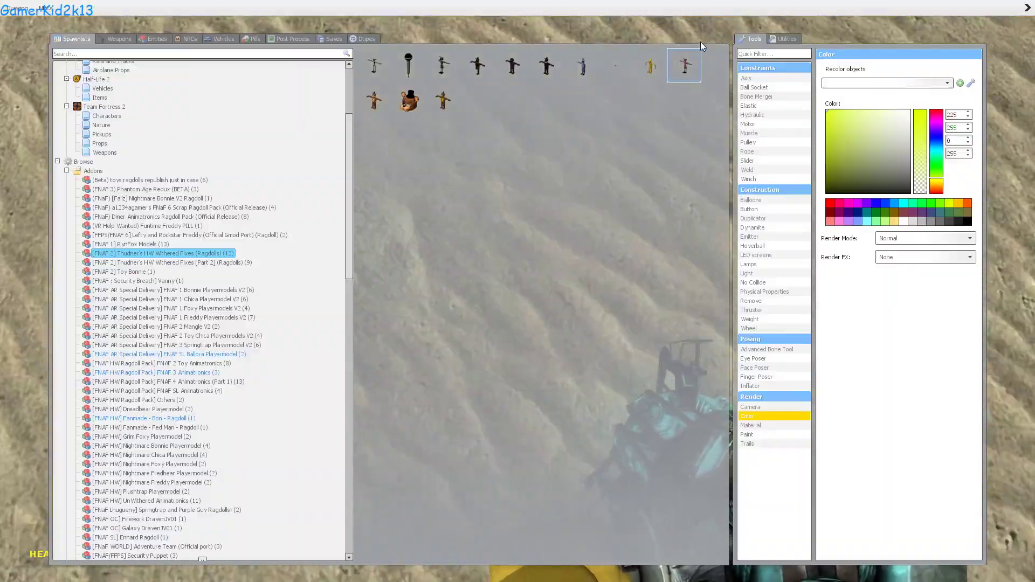
{"action": "left_click", "coordinate": [701, 41]}
{"action": "key", "text": "q"}
{"action": "left_click_drag", "start_coordinate": [518, 291], "coordinate": [518, 291]}
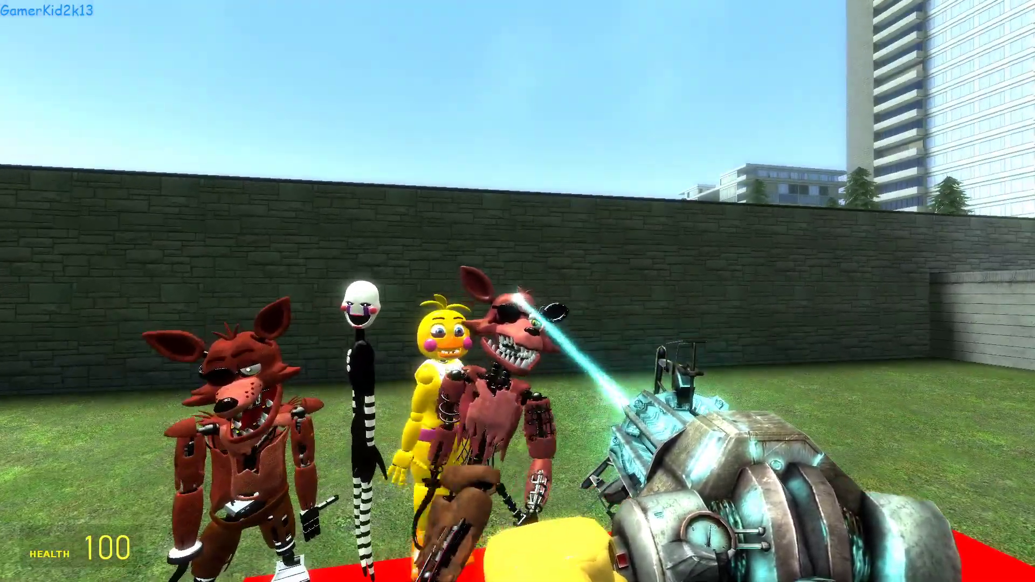
{"action": "key", "text": "space"}
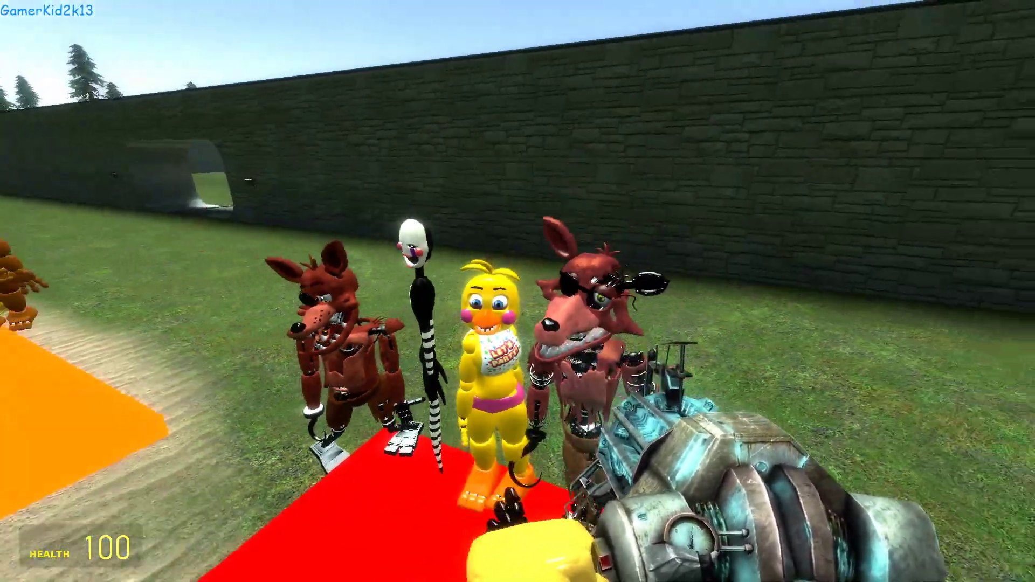
{"action": "left_click_drag", "start_coordinate": [518, 291], "coordinate": [517, 292]}
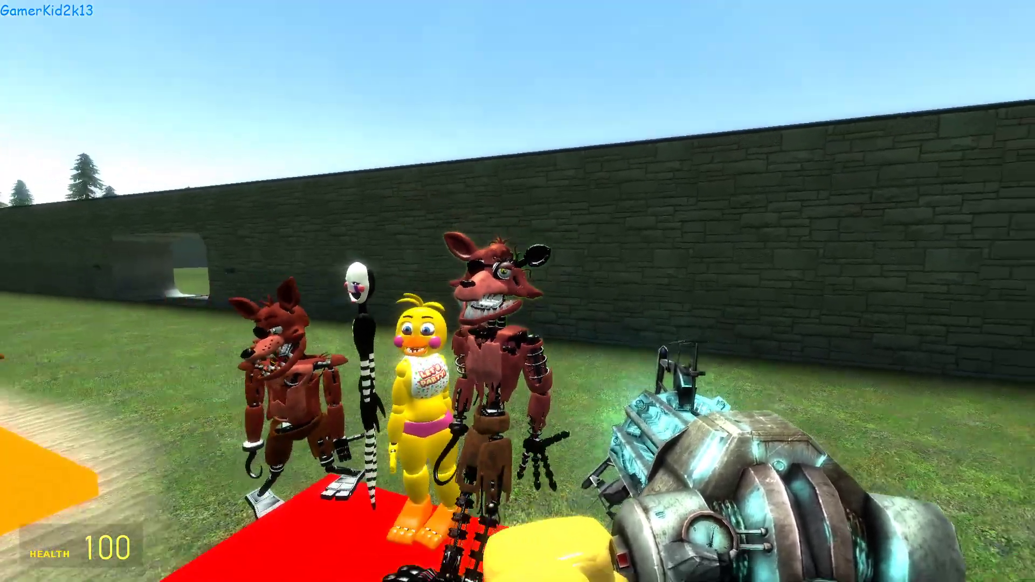
{"action": "key", "text": "s"}
{"action": "key", "text": "q"}
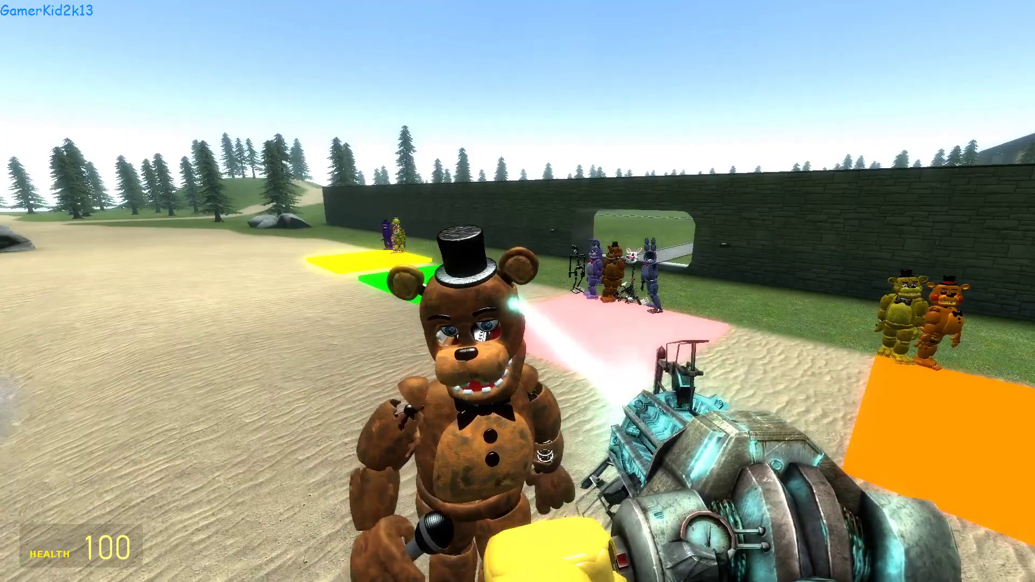
Step: Move Withered Freddy into place and spawn Withered Golden Freddy and a purple animatronic
{"action": "key", "text": "w"}
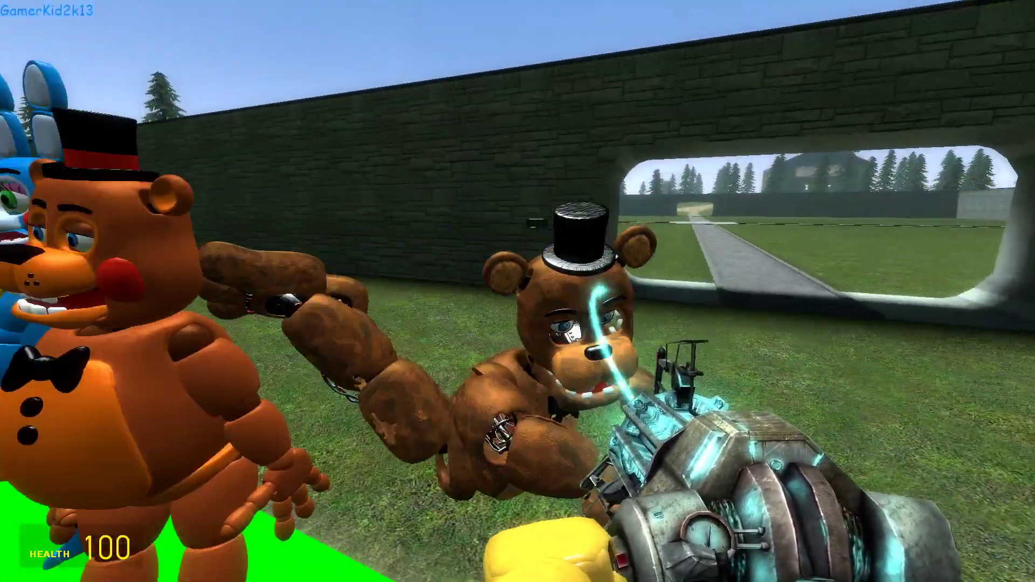
{"action": "key", "text": "w"}
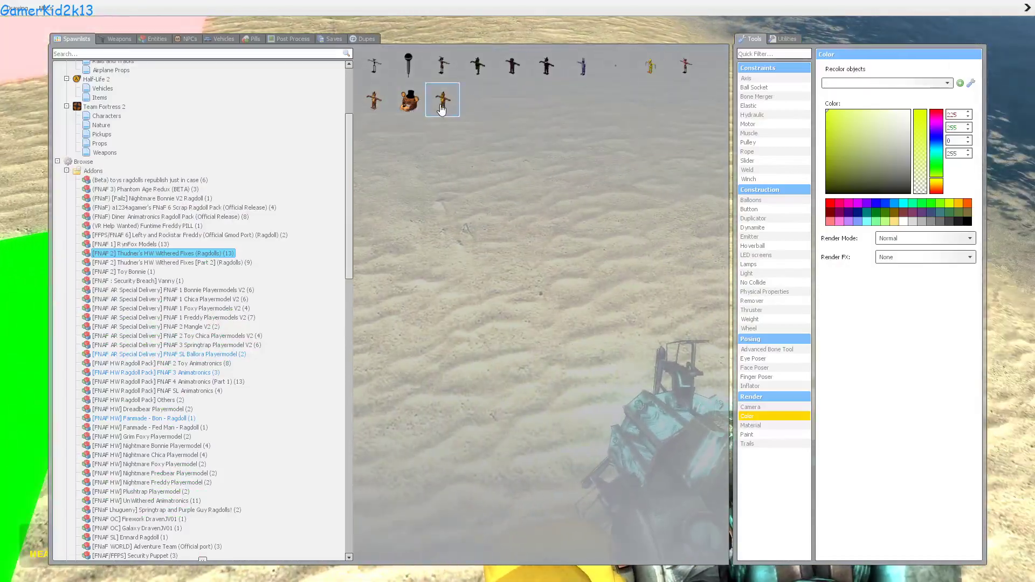
{"action": "left_click", "coordinate": [442, 101]}
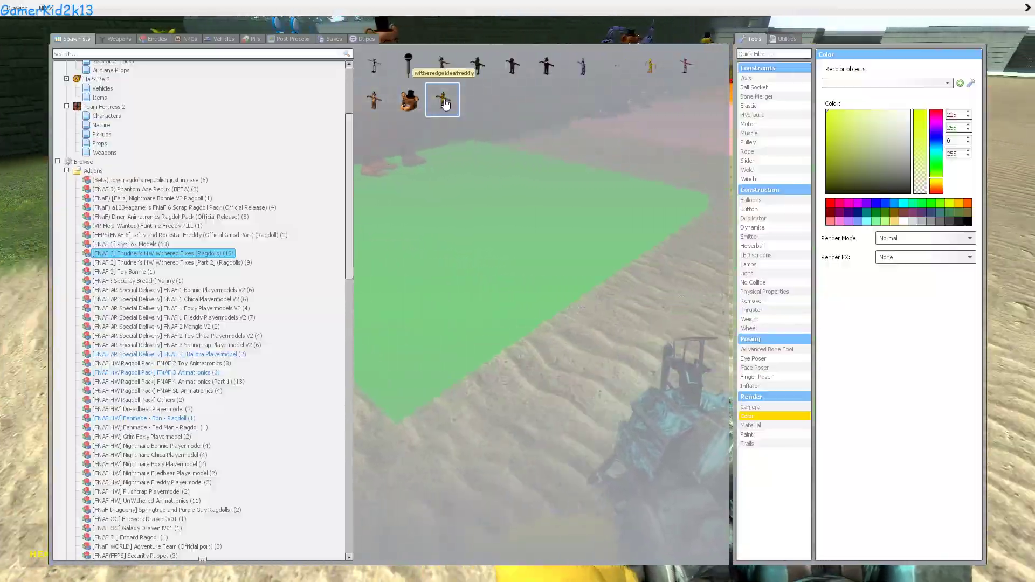
{"action": "left_click", "coordinate": [546, 67]}
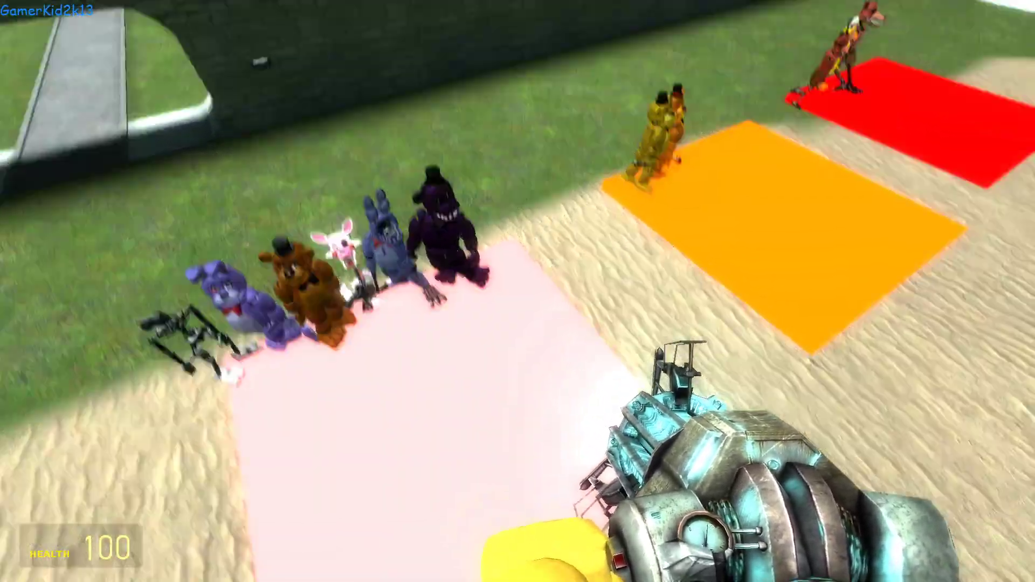
Step: Spawn an endoskeleton ragdoll for the orange square
{"action": "key", "text": "q"}
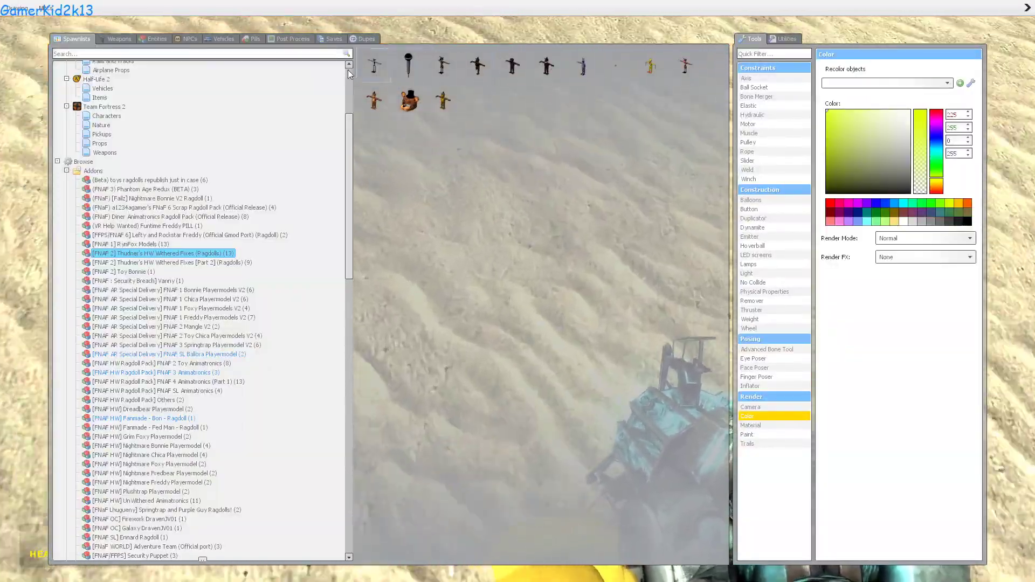
{"action": "left_click", "coordinate": [378, 74]}
{"action": "left_click", "coordinate": [517, 291]}
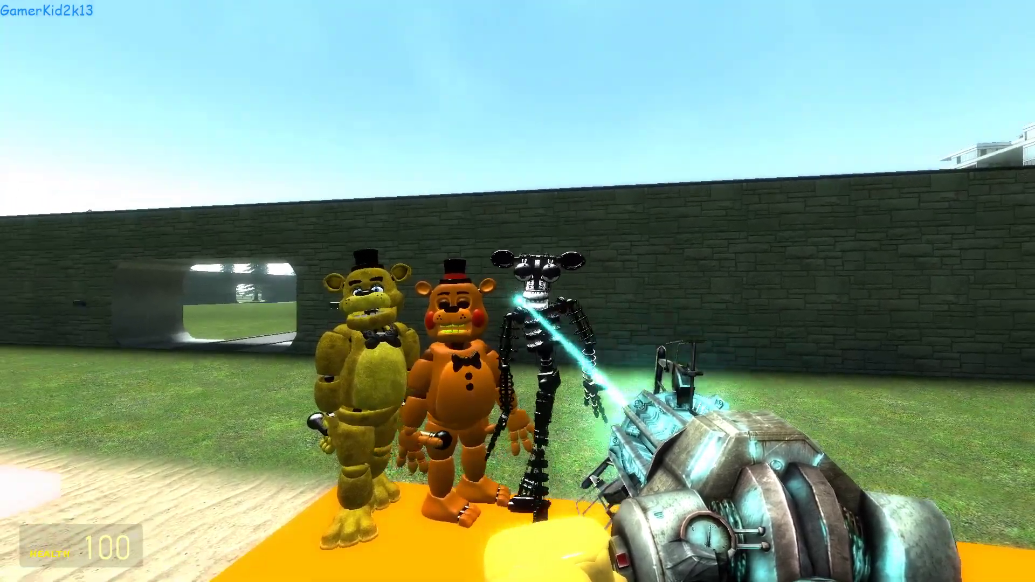
{"action": "key", "text": "q"}
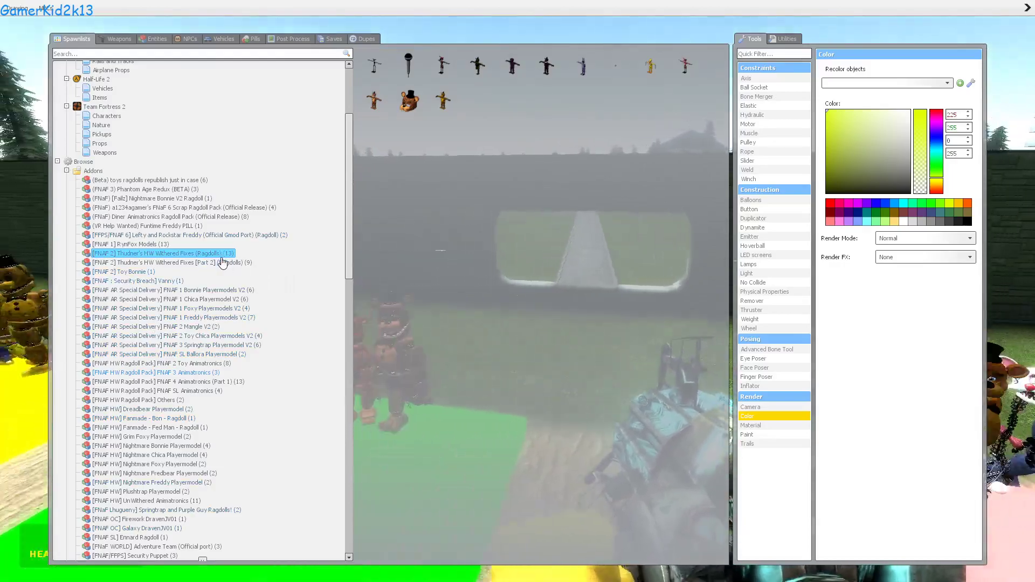
Step: Spawn the Phantom Foxy ragdoll from the spawn menu
{"action": "key", "text": "q"}
{"action": "key", "text": "q"}
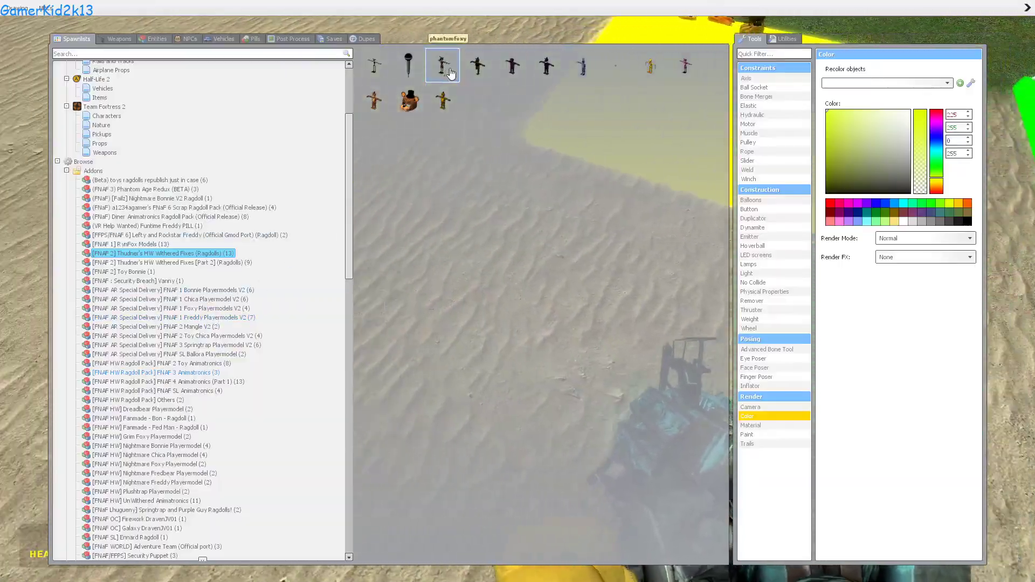
{"action": "left_click", "coordinate": [509, 66]}
{"action": "key", "text": "q"}
Step: Spawn a phantom Chica and carry it toward the green square
{"action": "key", "text": "q"}
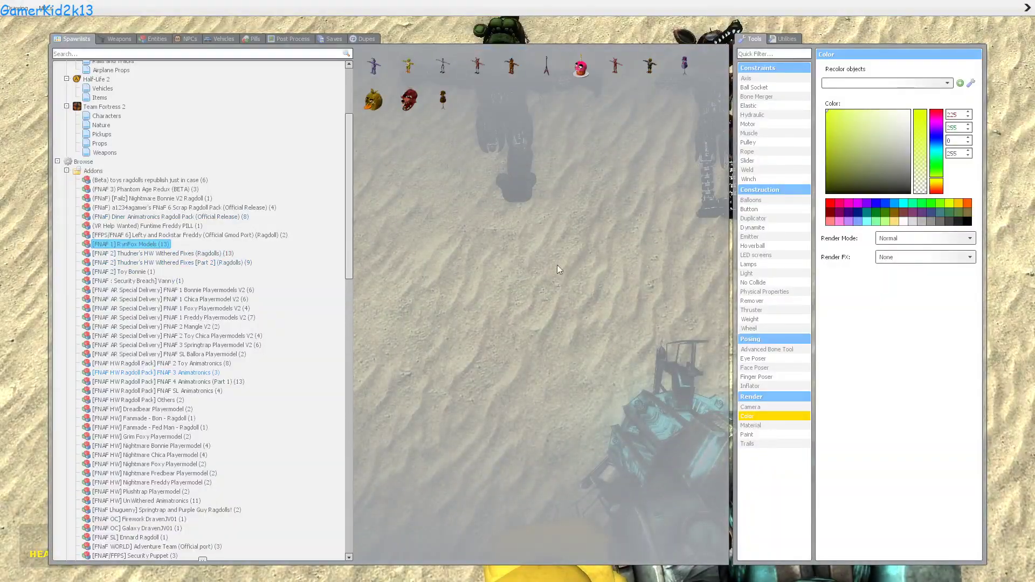
{"action": "left_click", "coordinate": [649, 66]}
{"action": "key", "text": "q"}
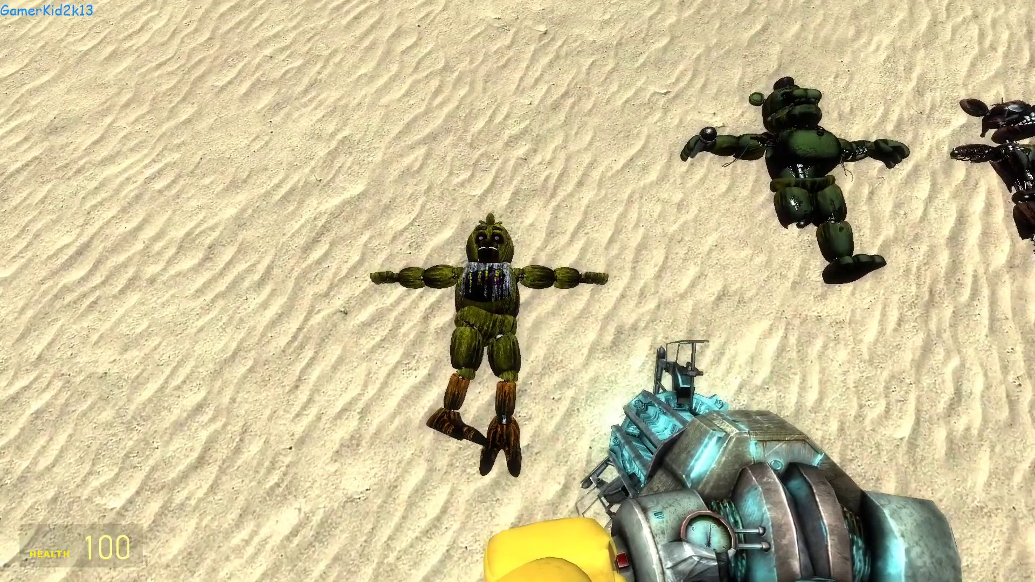
{"action": "key", "text": "q"}
{"action": "key", "text": "q"}
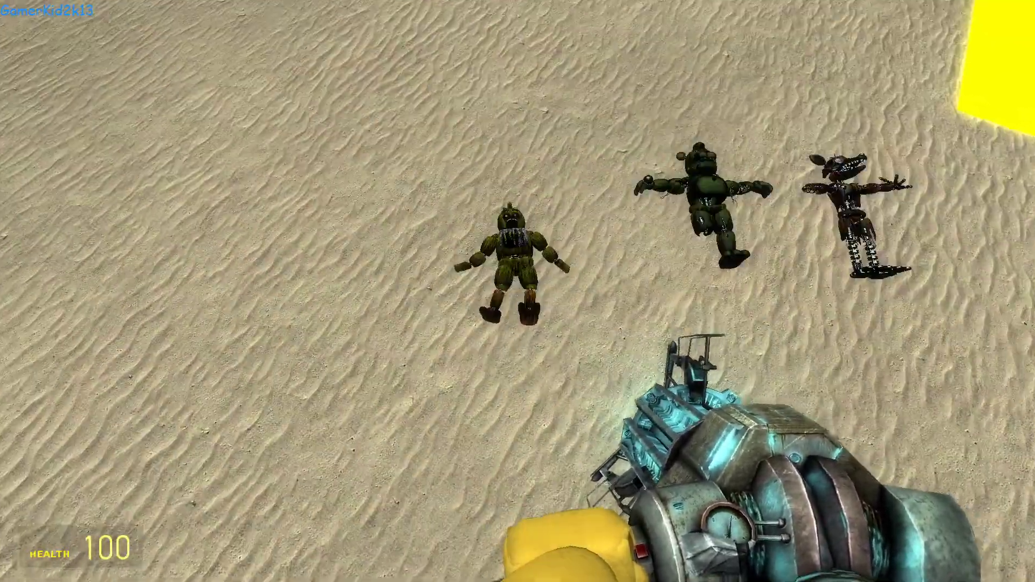
{"action": "left_click_drag", "start_coordinate": [518, 292], "coordinate": [518, 291]}
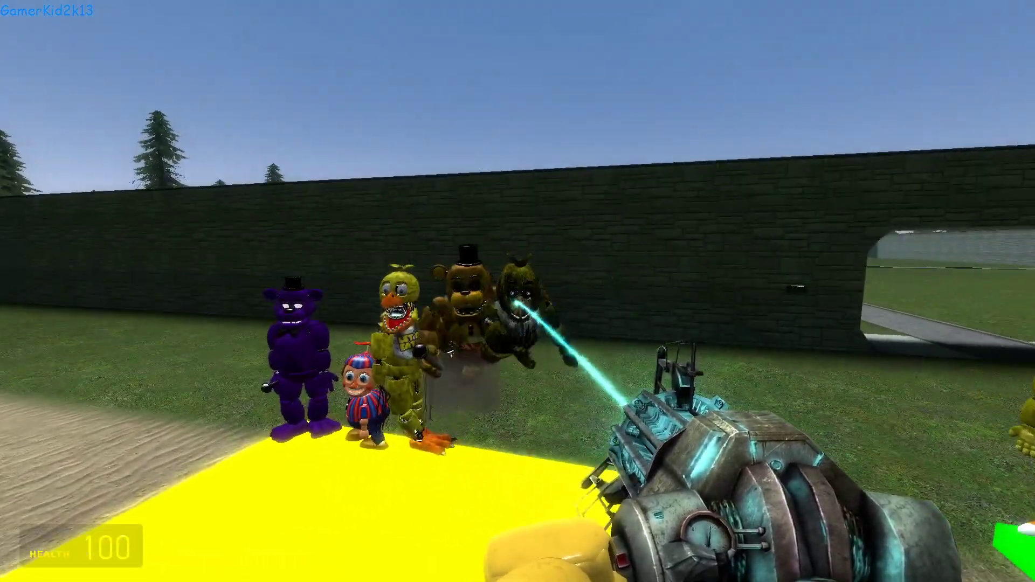
{"action": "left_click_drag", "start_coordinate": [518, 291], "coordinate": [518, 292]}
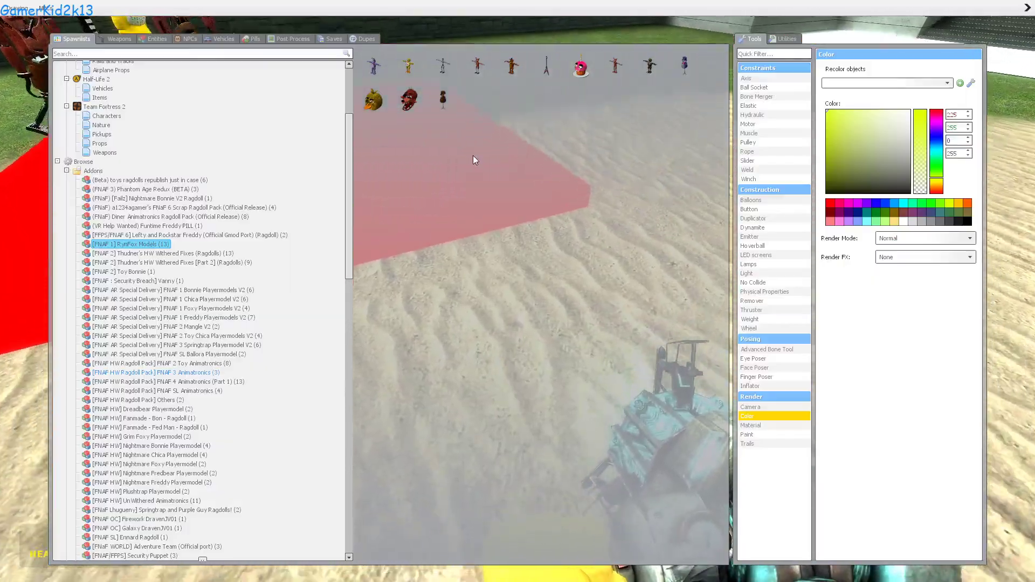
{"action": "scroll", "coordinate": [192, 363], "scroll_direction": "down", "scroll_amount": 3}
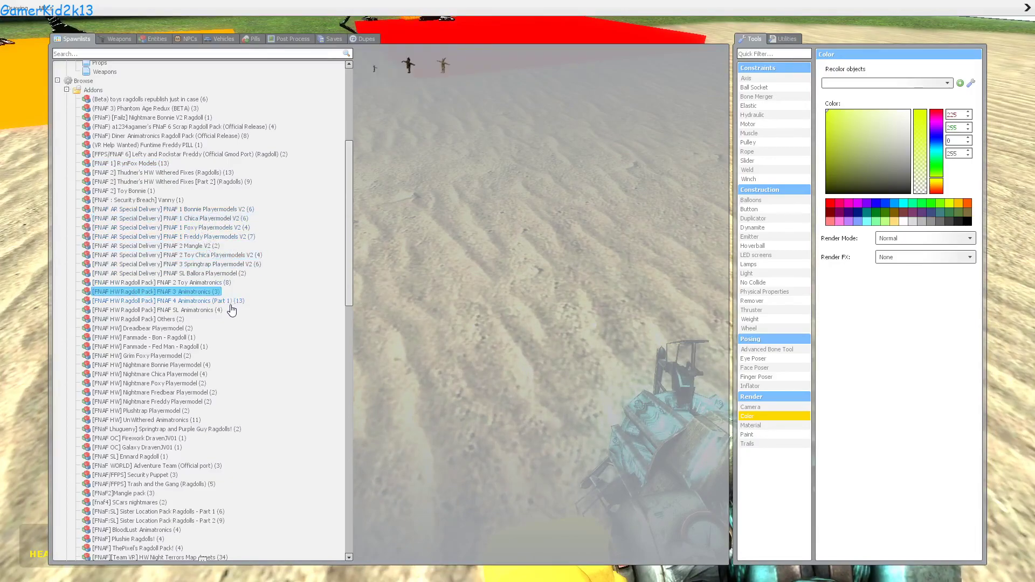
Step: Spawn Springtrap and settle it upright on the red square beside Withered Foxy
{"action": "left_click", "coordinate": [450, 67]}
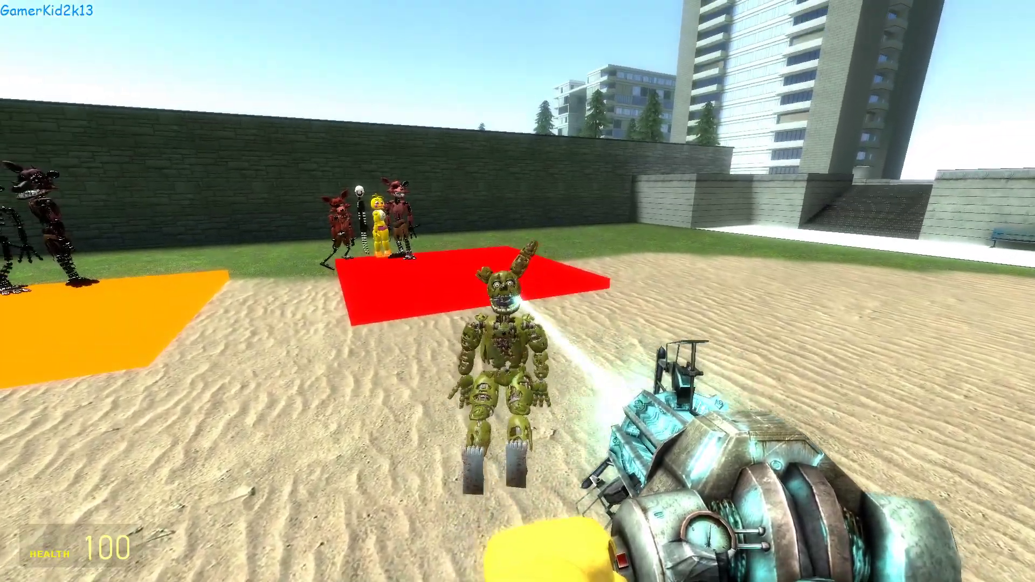
{"action": "key", "text": "w"}
{"action": "key", "text": "w"}
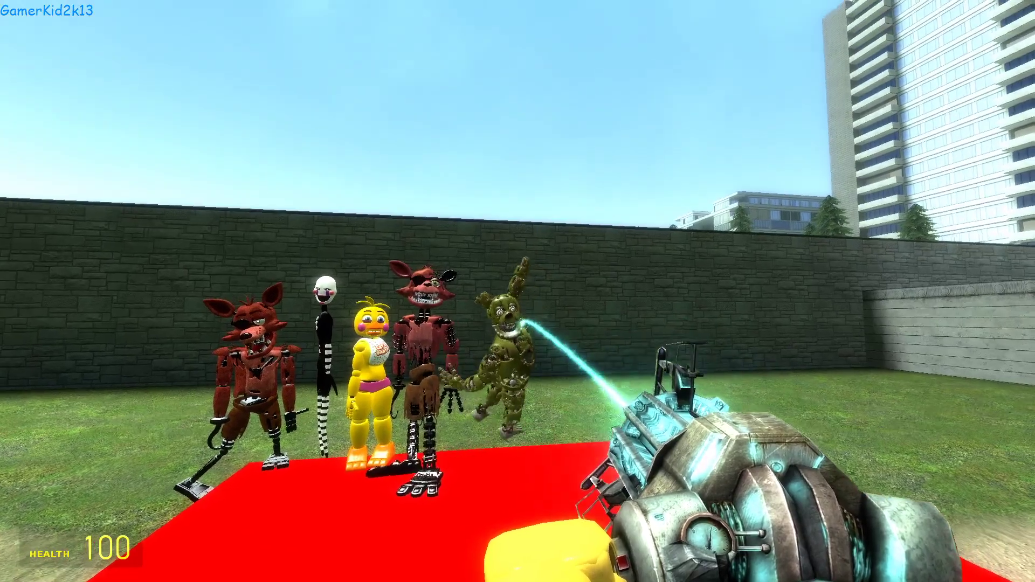
{"action": "key", "text": "w"}
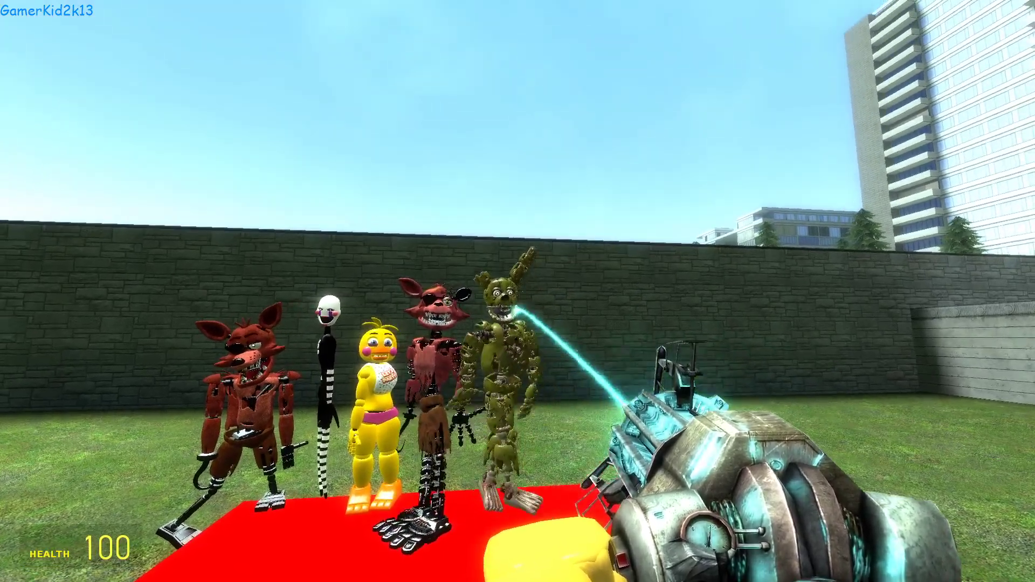
{"action": "key", "text": "w"}
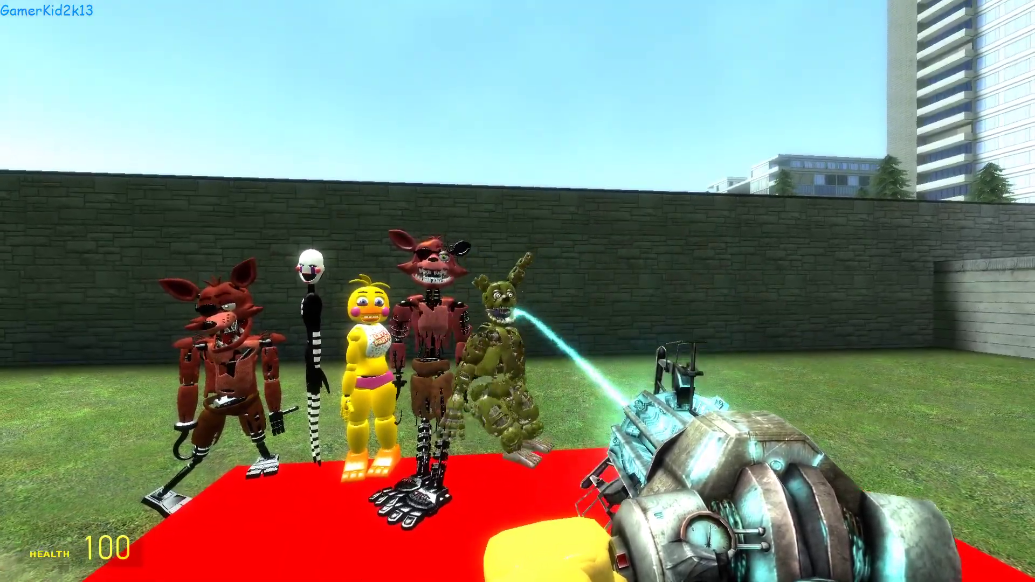
{"action": "key", "text": "s"}
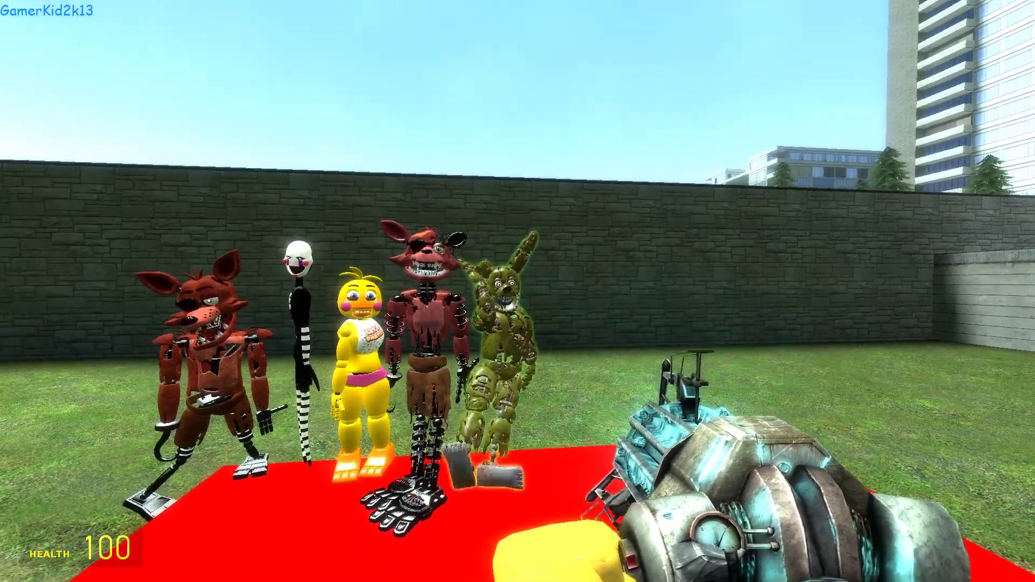
{"action": "key", "text": "s"}
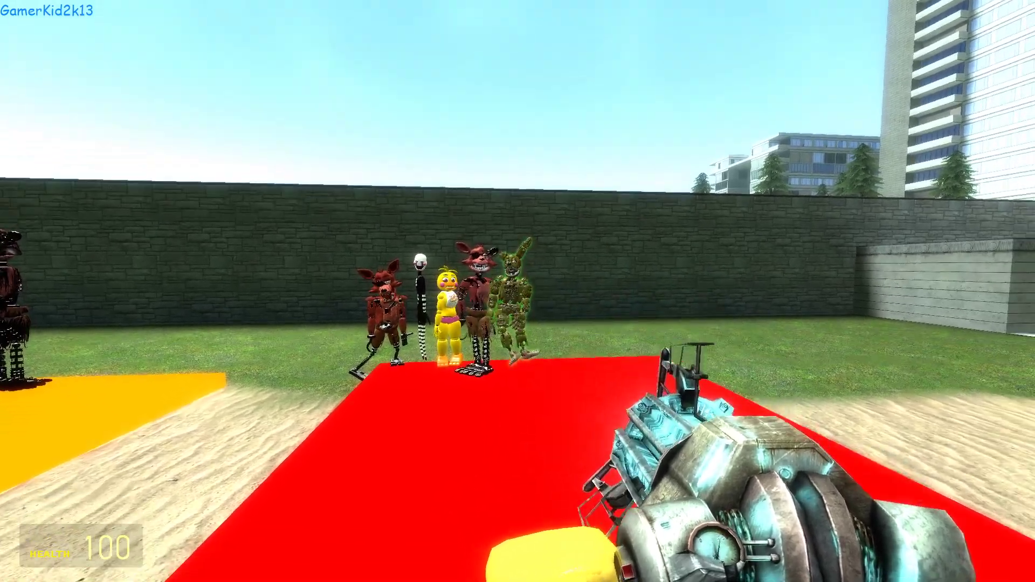
Step: Spawn a small dark Freddy ragdoll from the FNAF 4 Animatronics pack
{"action": "key", "text": "q"}
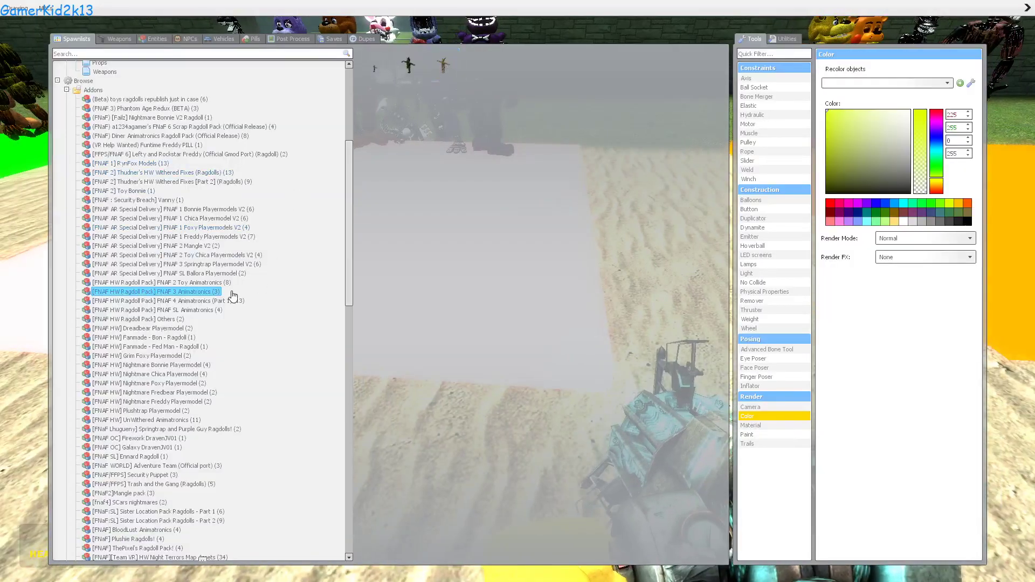
{"action": "key", "text": "q"}
{"action": "key", "text": "q"}
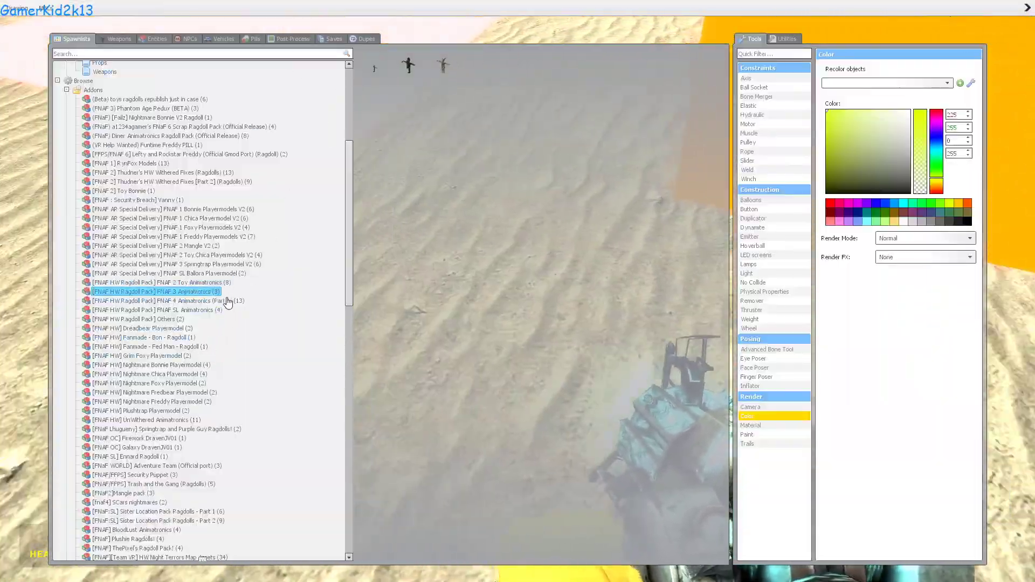
{"action": "left_click", "coordinate": [223, 302]}
{"action": "left_click", "coordinate": [375, 66]}
{"action": "left_click", "coordinate": [517, 291]}
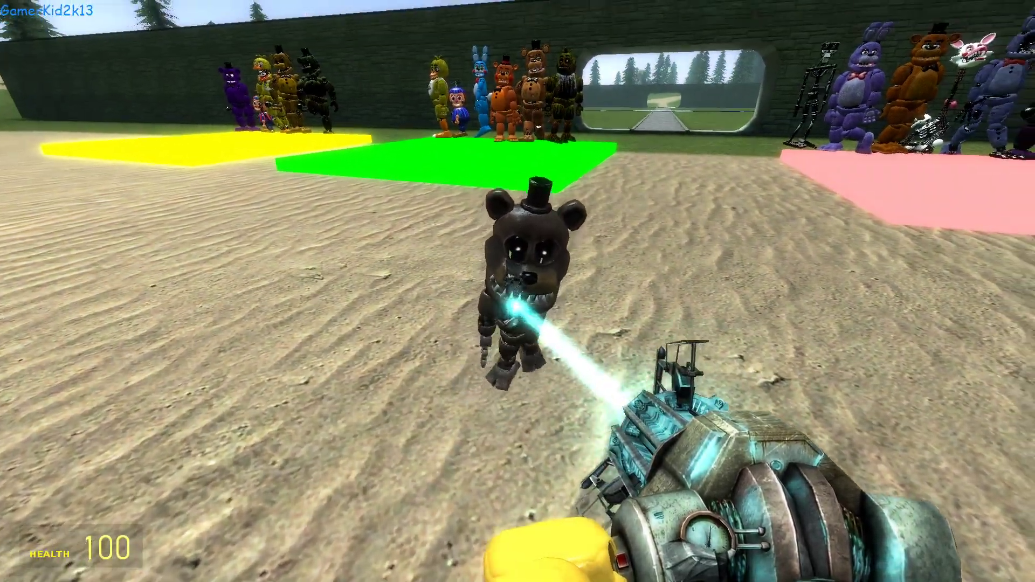
Step: Adjust the Freddy's Freddles body group and carry it onto the green square
{"action": "key", "text": "c"}
{"action": "right_click", "coordinate": [518, 259]}
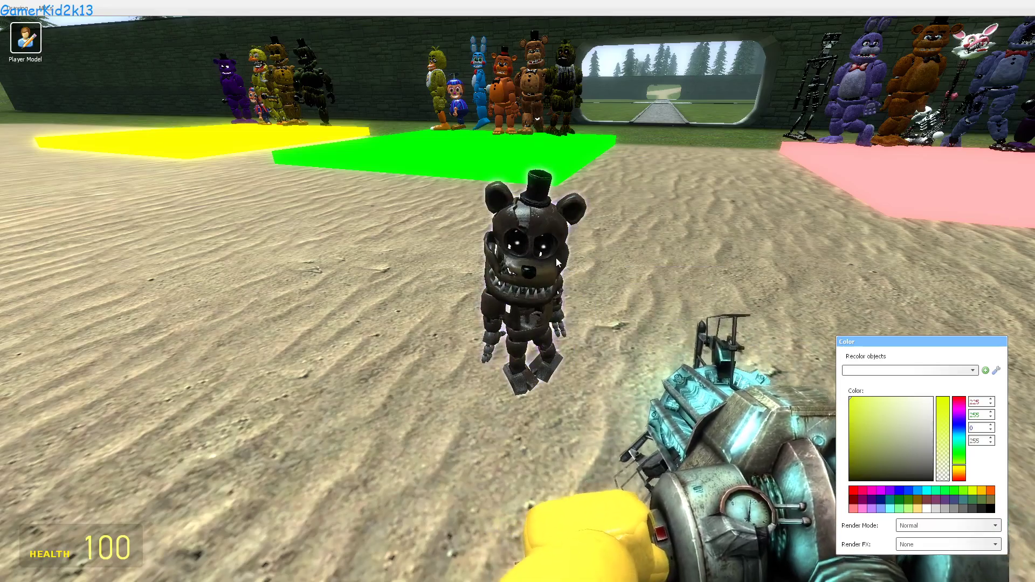
{"action": "left_click", "coordinate": [534, 259]}
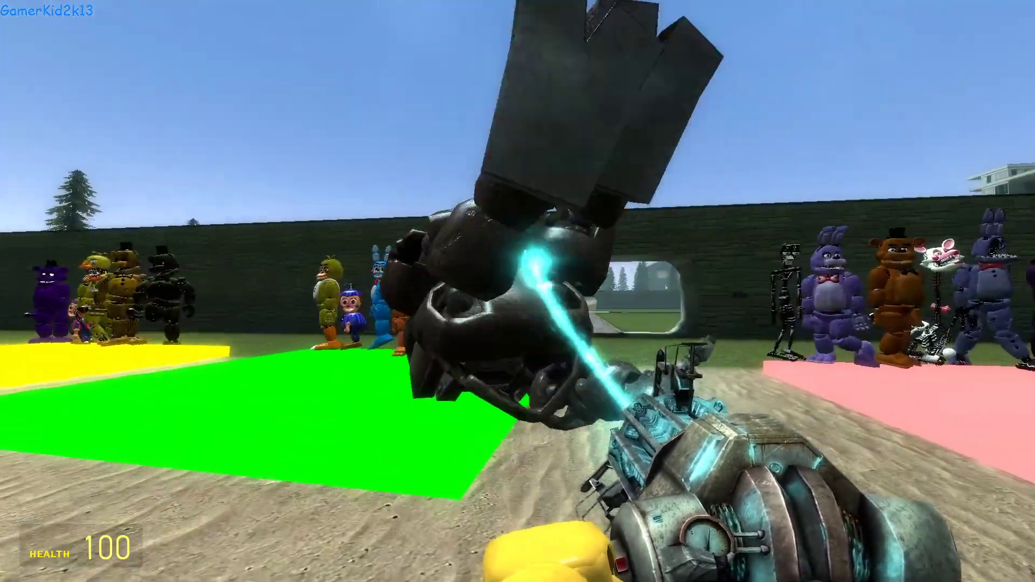
{"action": "left_click_drag", "start_coordinate": [518, 292], "coordinate": [518, 292]}
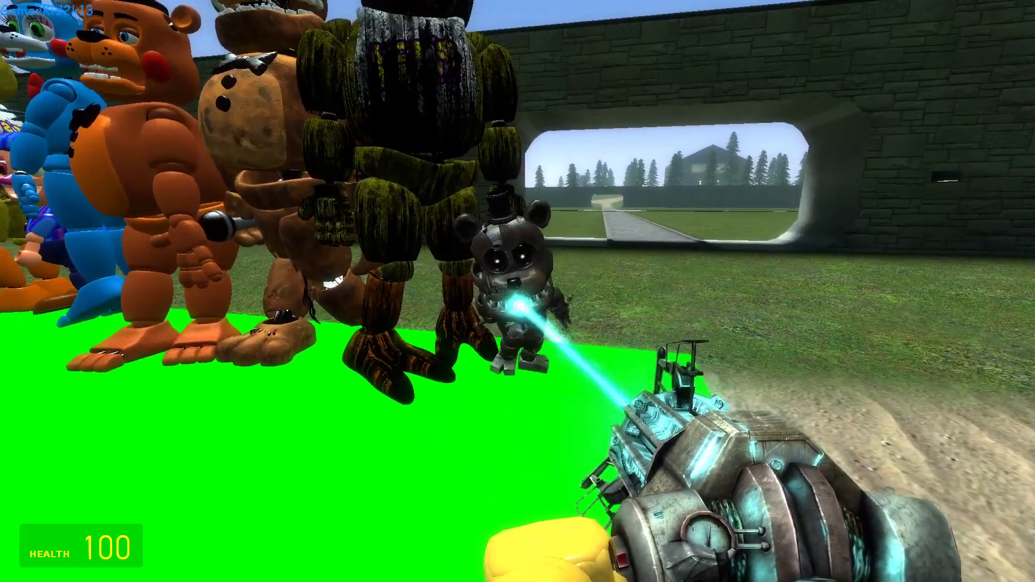
Step: Spawn Twisted Freddy and lift it onto the green square lineup
{"action": "key", "text": "q"}
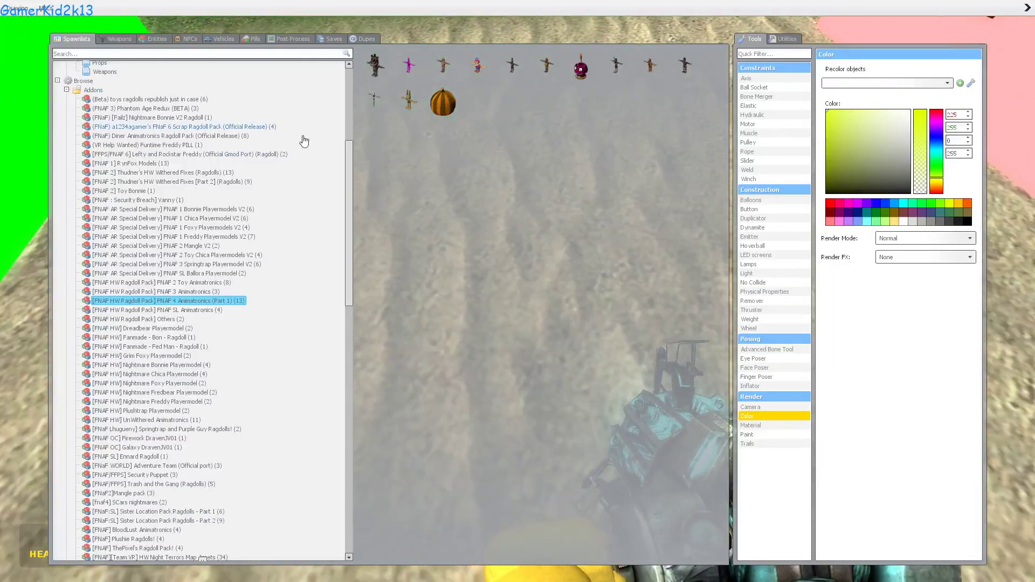
{"action": "left_click", "coordinate": [408, 71]}
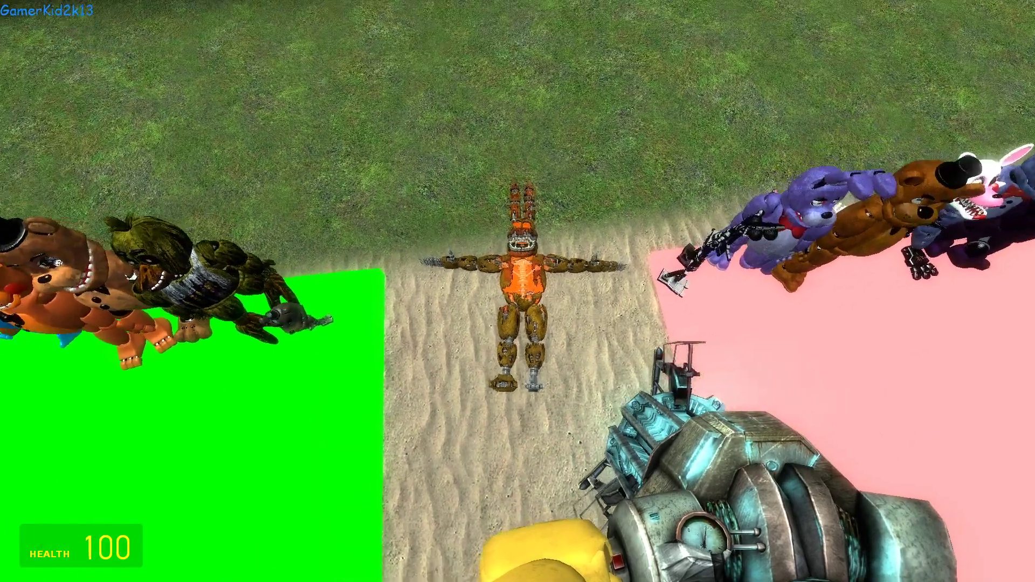
{"action": "left_click_drag", "start_coordinate": [518, 291], "coordinate": [518, 292]}
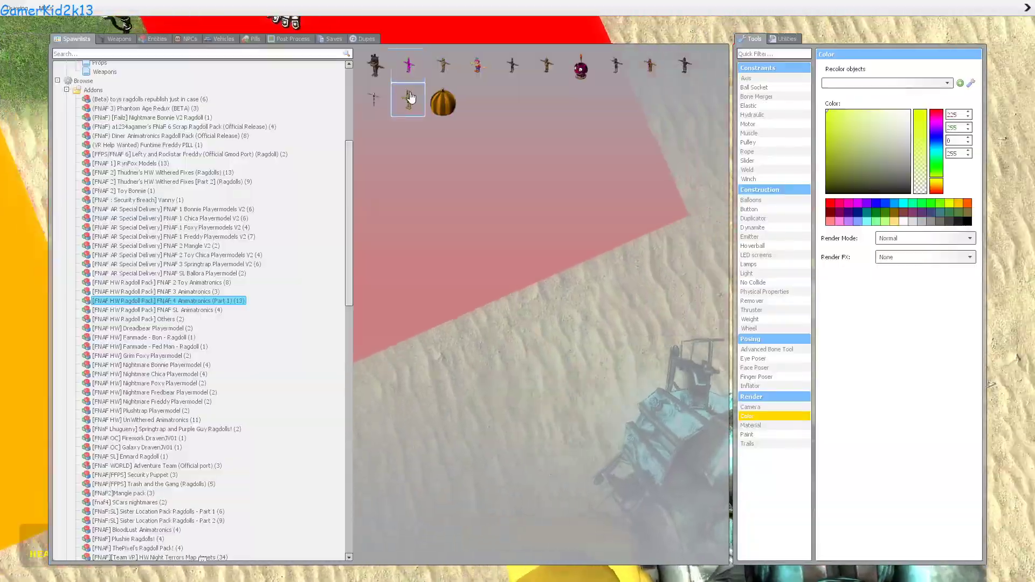
Step: Spawn another bunny ragdoll and lift it upright on the sand
{"action": "key", "text": "q"}
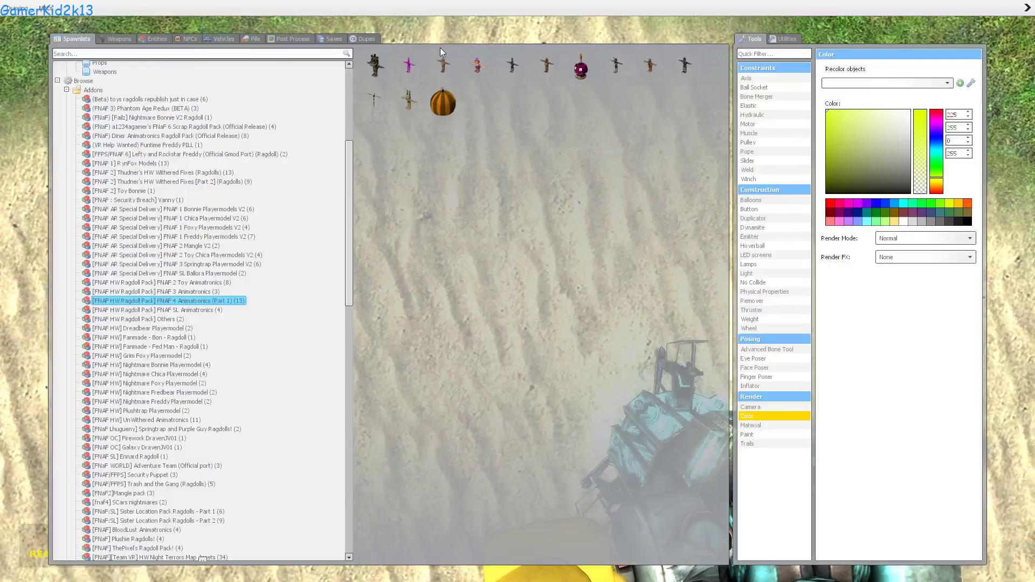
{"action": "left_click", "coordinate": [440, 74]}
{"action": "left_click_drag", "start_coordinate": [518, 291], "coordinate": [519, 292]}
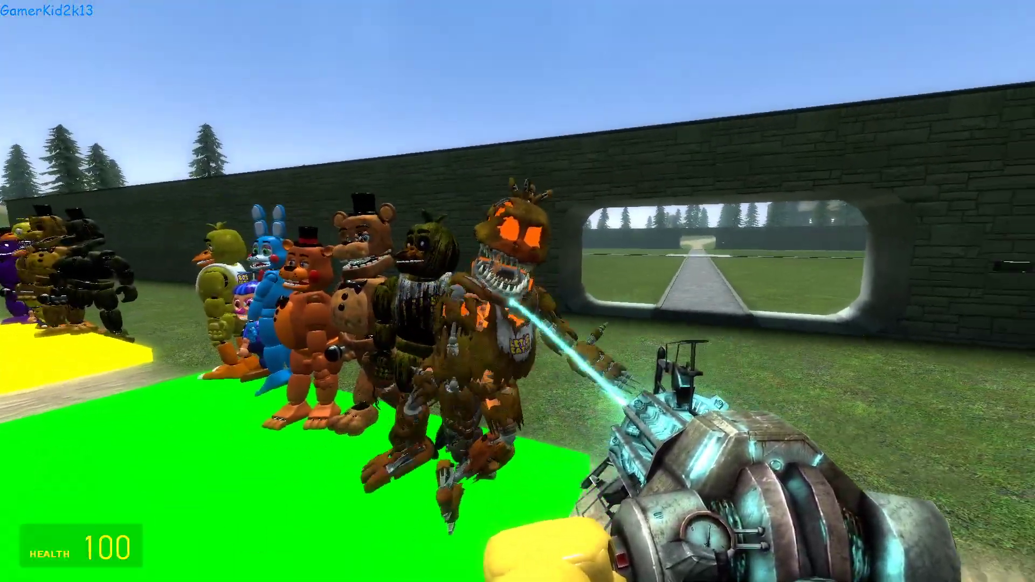
{"action": "key", "text": "q"}
{"action": "scroll", "coordinate": [290, 325], "scroll_direction": "down", "scroll_amount": 6}
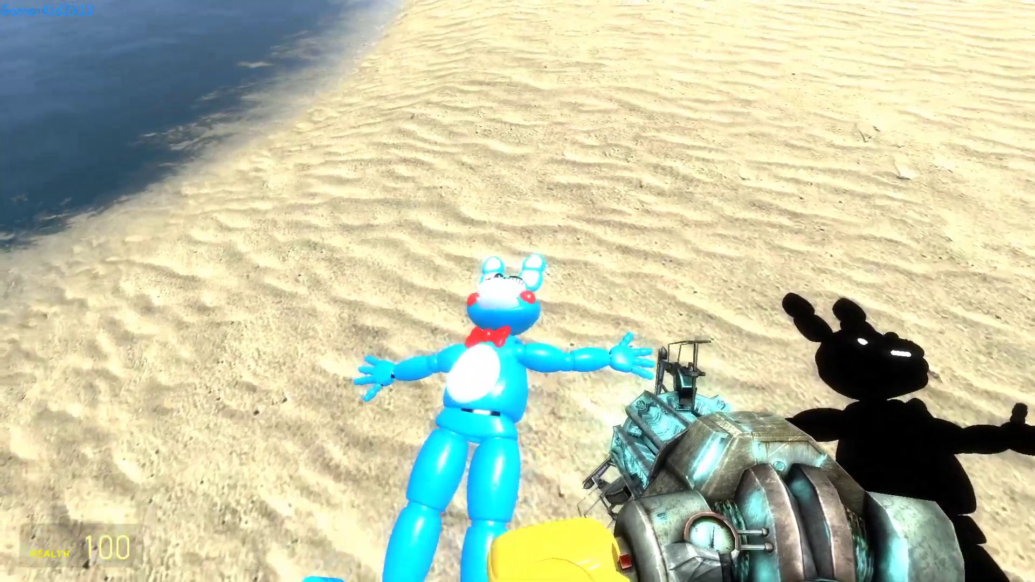
Step: Stand both bunnies upright and set the ShadowTeeth body group in the C menu
{"action": "left_click_drag", "start_coordinate": [486, 340], "coordinate": [429, 283]}
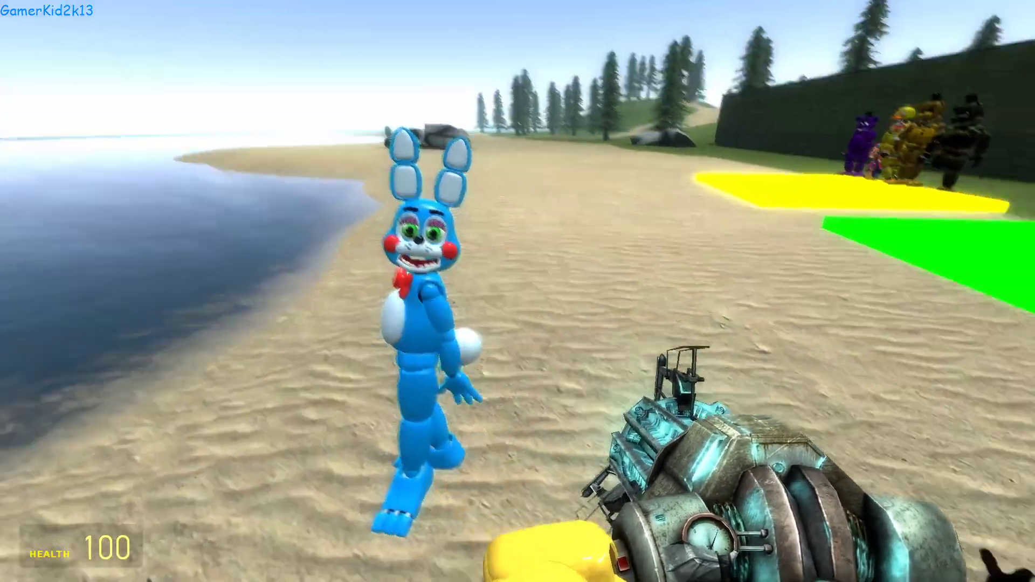
{"action": "mouse_move", "coordinate": [517, 404]}
{"action": "left_mouse_down"}
{"action": "mouse_move", "coordinate": [518, 291]}
{"action": "mouse_move", "coordinate": [566, 308]}
{"action": "mouse_move", "coordinate": [469, 291]}
{"action": "mouse_move", "coordinate": [438, 316]}
{"action": "left_mouse_up"}
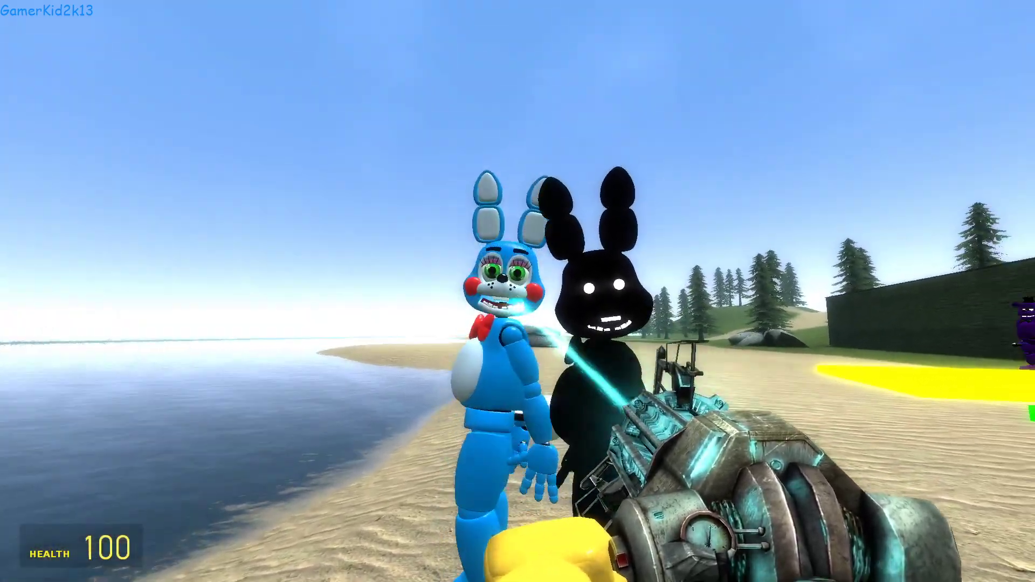
{"action": "key", "text": "w"}
{"action": "key", "text": "c"}
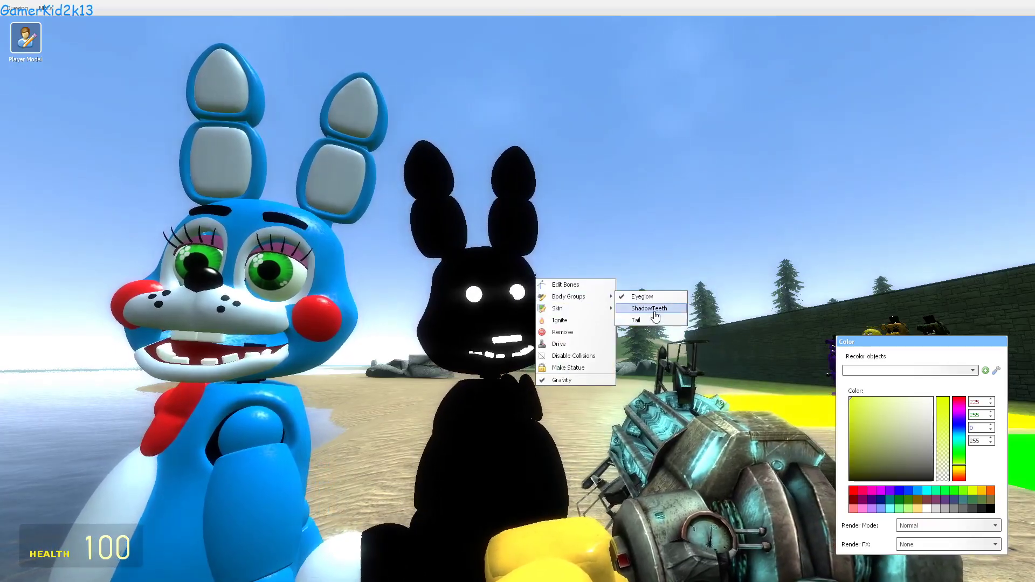
{"action": "key", "text": "c"}
{"action": "scroll", "coordinate": [567, 319], "scroll_direction": "down", "scroll_amount": 3}
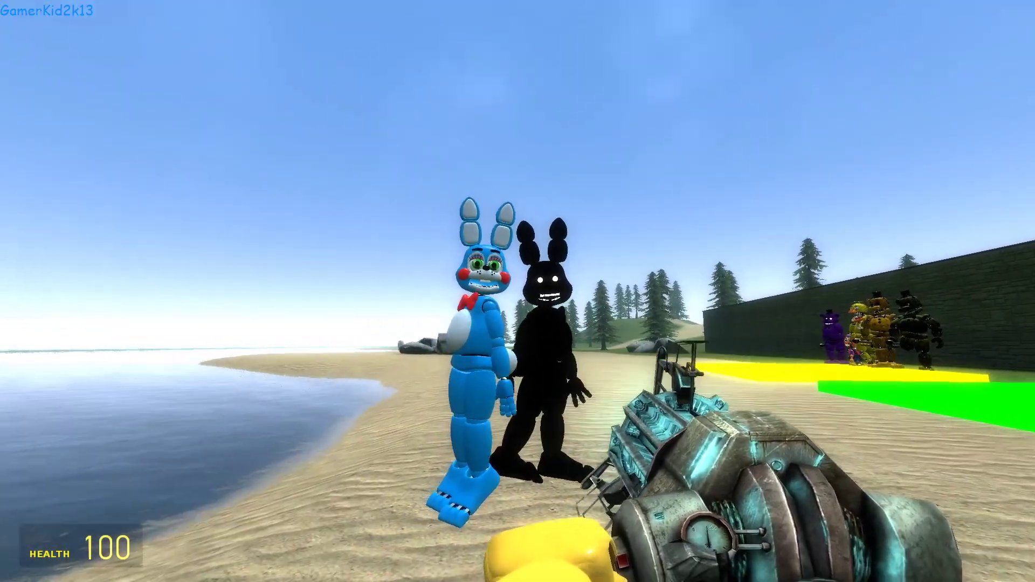
Step: Remove the blue Toy Bonnie and carry the shadow bunny toward the lineup
{"action": "mouse_move", "coordinate": [518, 291]}
{"action": "left_mouse_down"}
{"action": "mouse_move", "coordinate": [566, 276]}
{"action": "mouse_move", "coordinate": [501, 307]}
{"action": "left_mouse_up"}
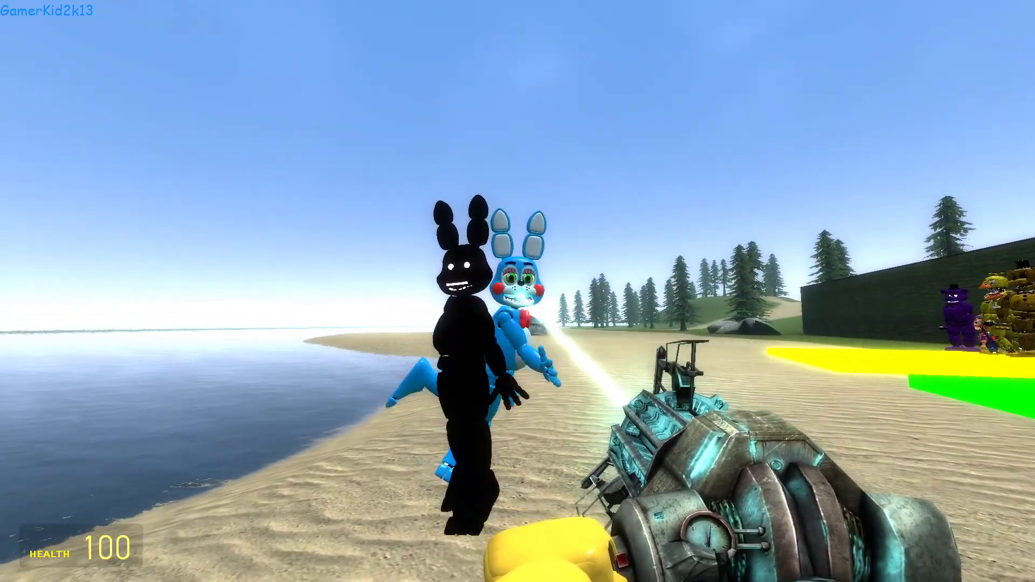
{"action": "key", "text": "w"}
{"action": "key", "text": "a"}
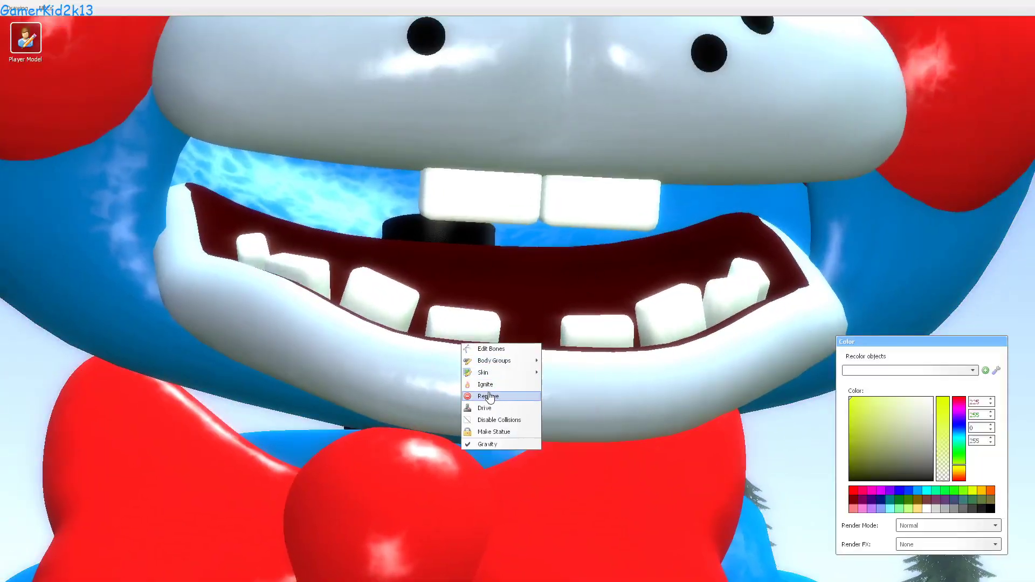
{"action": "left_click", "coordinate": [488, 396]}
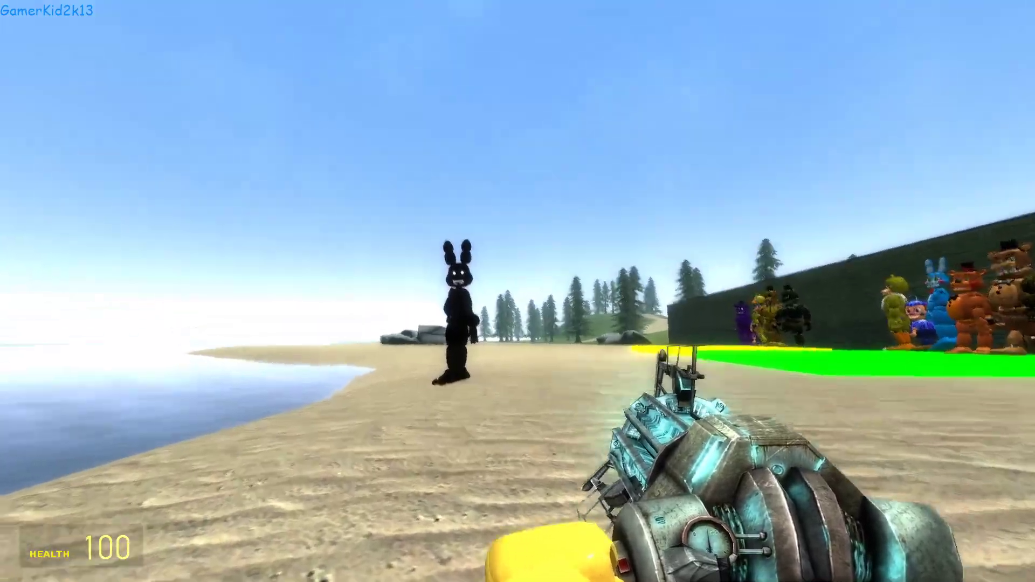
{"action": "left_click_drag", "start_coordinate": [518, 291], "coordinate": [518, 292]}
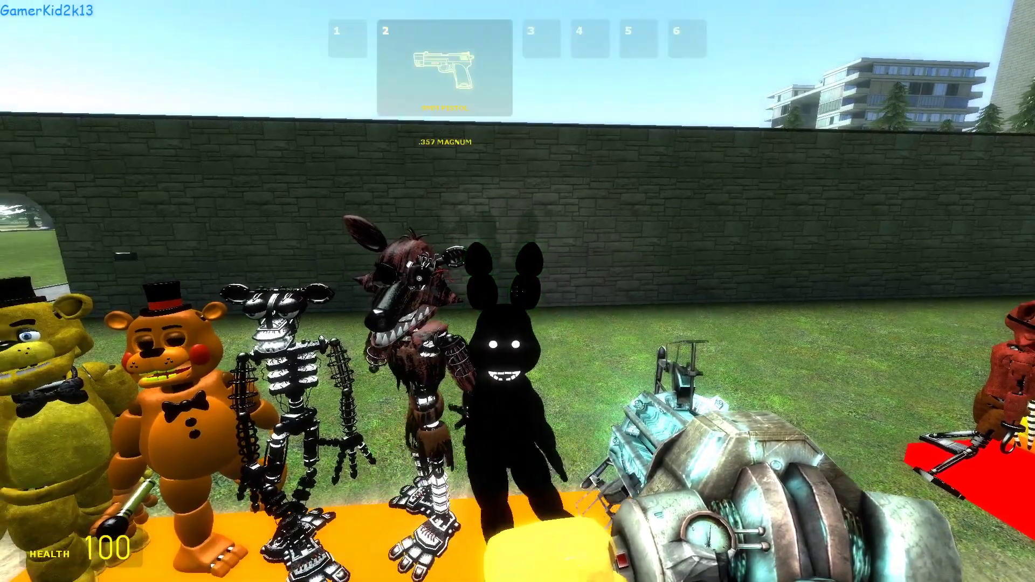
Step: Undo the extra ragdoll spawn
{"action": "key", "text": "q"}
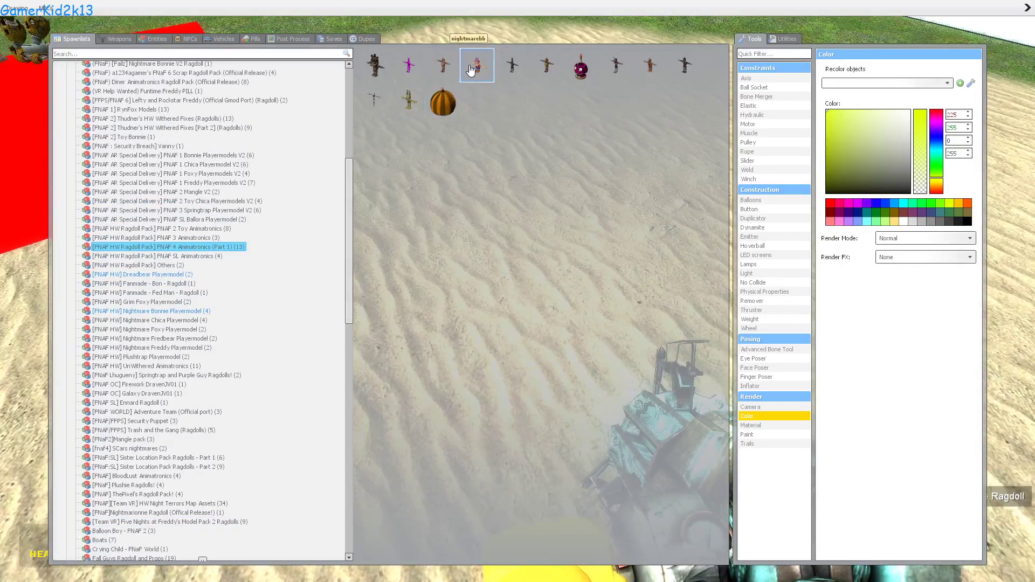
{"action": "left_click", "coordinate": [476, 70]}
{"action": "key", "text": "z"}
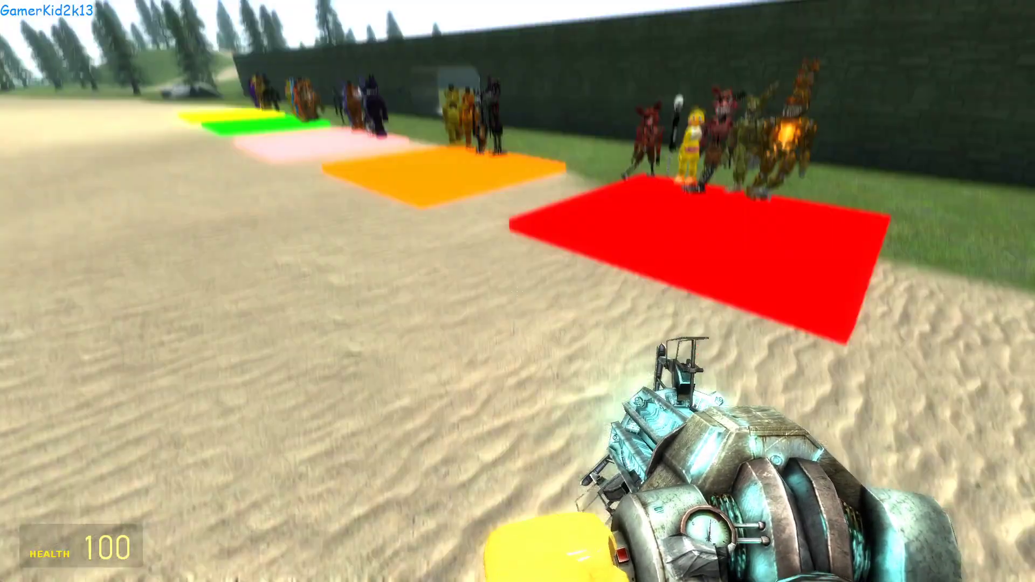
Step: Spawn Nightmare Balloon Boy and carry it onto the orange square
{"action": "key", "text": "q"}
{"action": "left_click", "coordinate": [475, 69]}
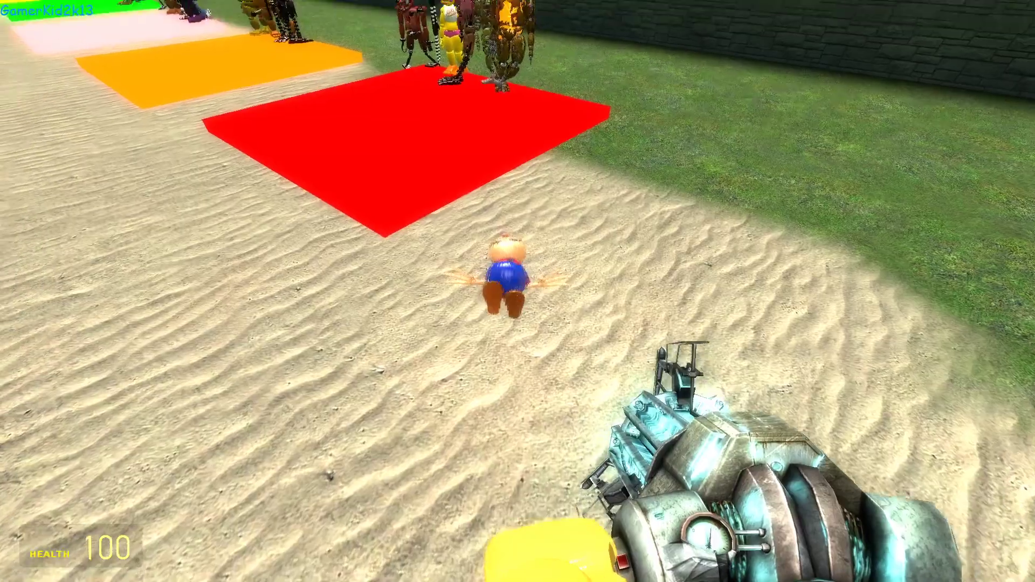
{"action": "left_click", "coordinate": [506, 276]}
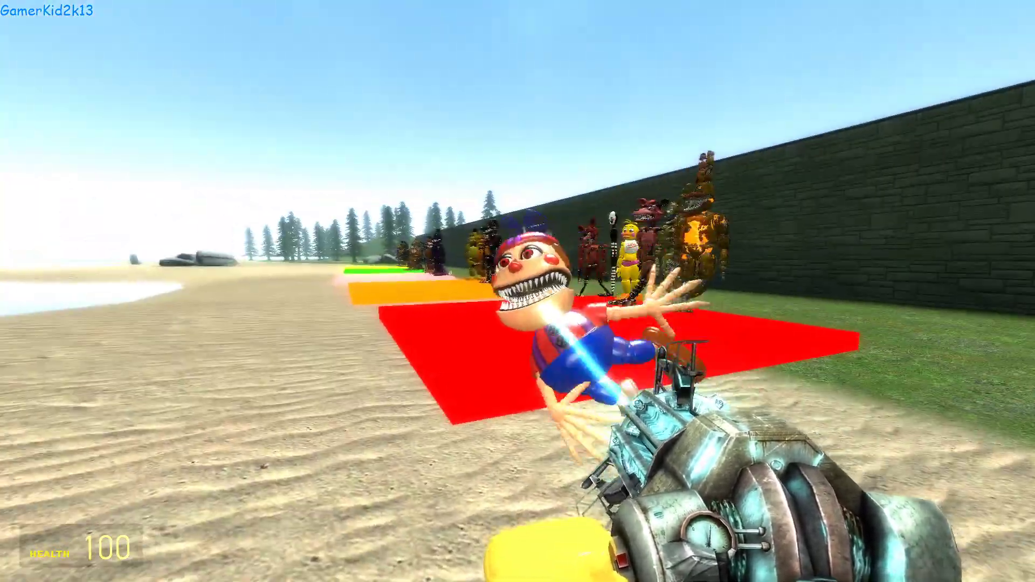
{"action": "left_click_drag", "start_coordinate": [519, 291], "coordinate": [518, 291]}
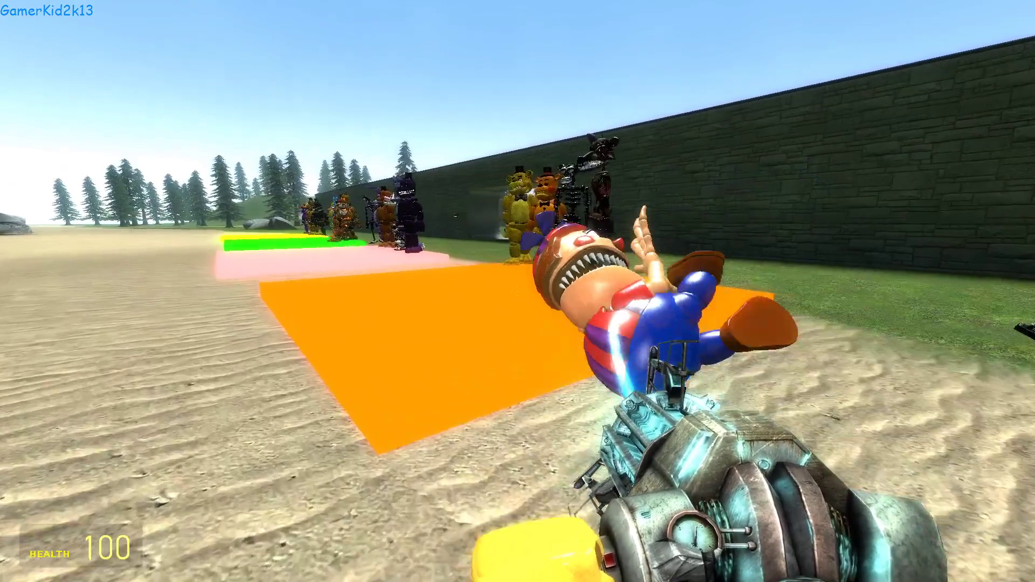
{"action": "key", "text": "q"}
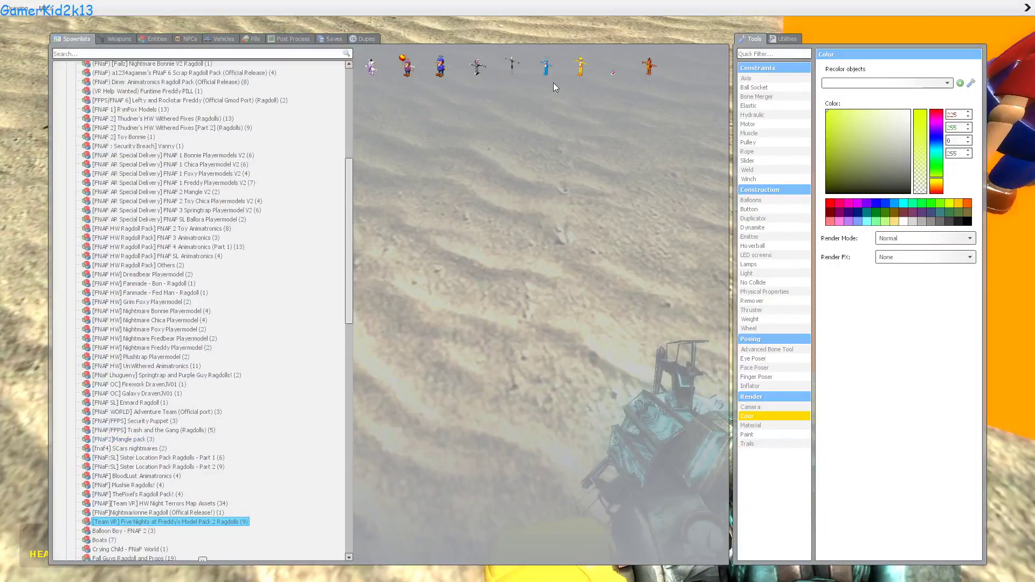
Step: Give the bunny the black shadow skin and glowing eyes in its options
{"action": "key", "text": "q"}
{"action": "right_click", "coordinate": [534, 121]}
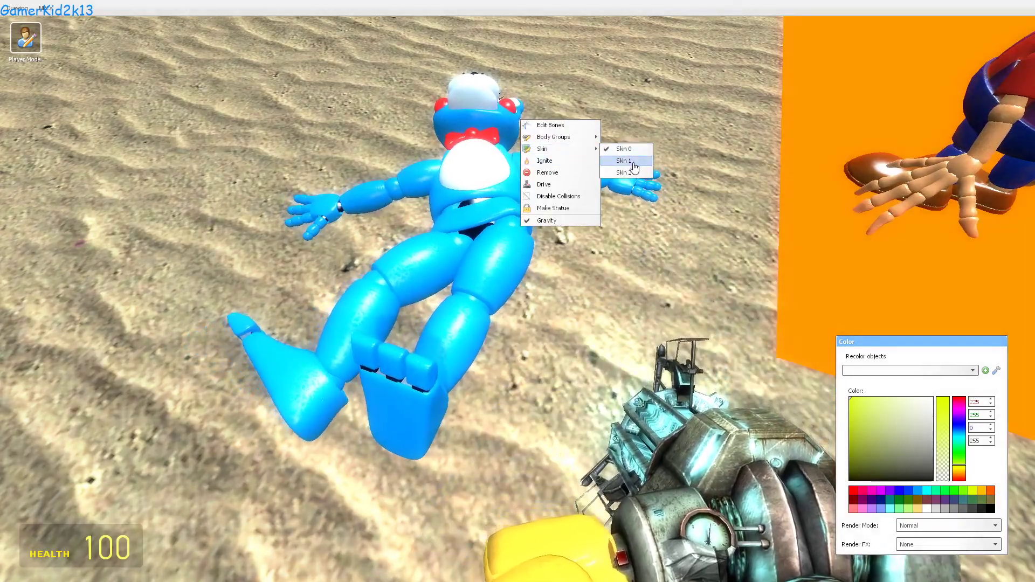
{"action": "left_click", "coordinate": [625, 161]}
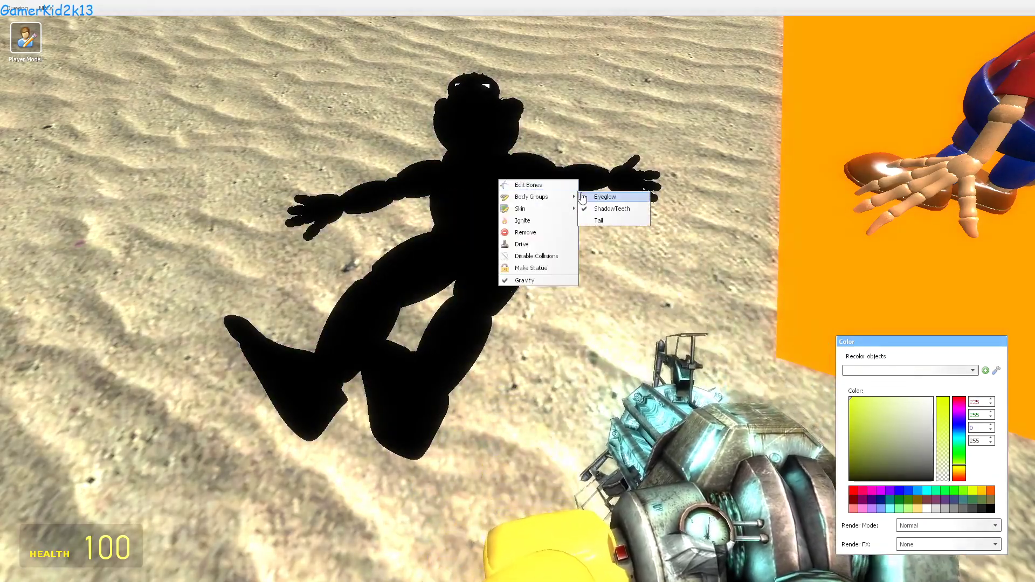
{"action": "left_click", "coordinate": [603, 197]}
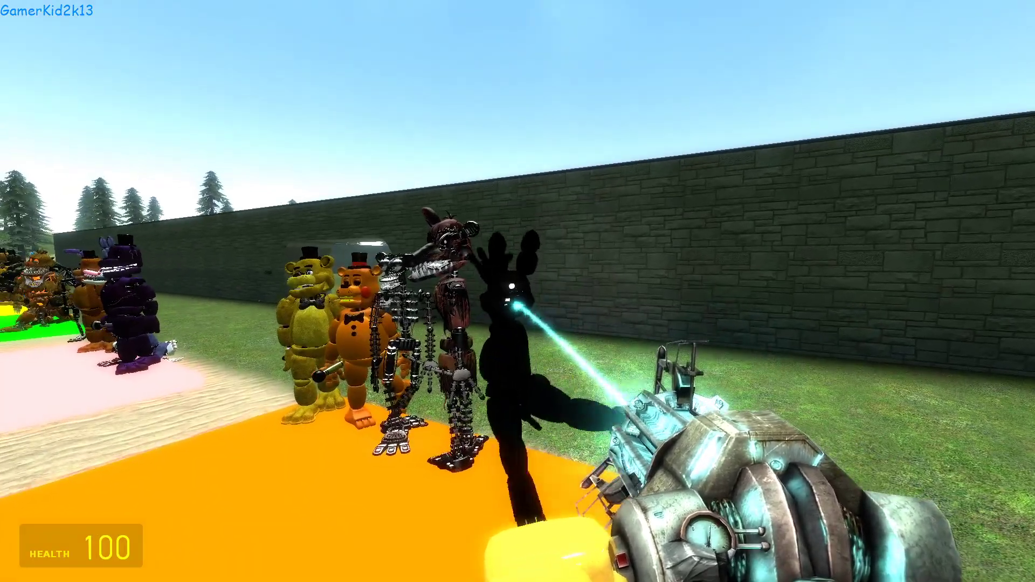
Step: Freeze the held ragdoll in place and grab Balloon Boy
{"action": "right_click", "coordinate": [518, 292]}
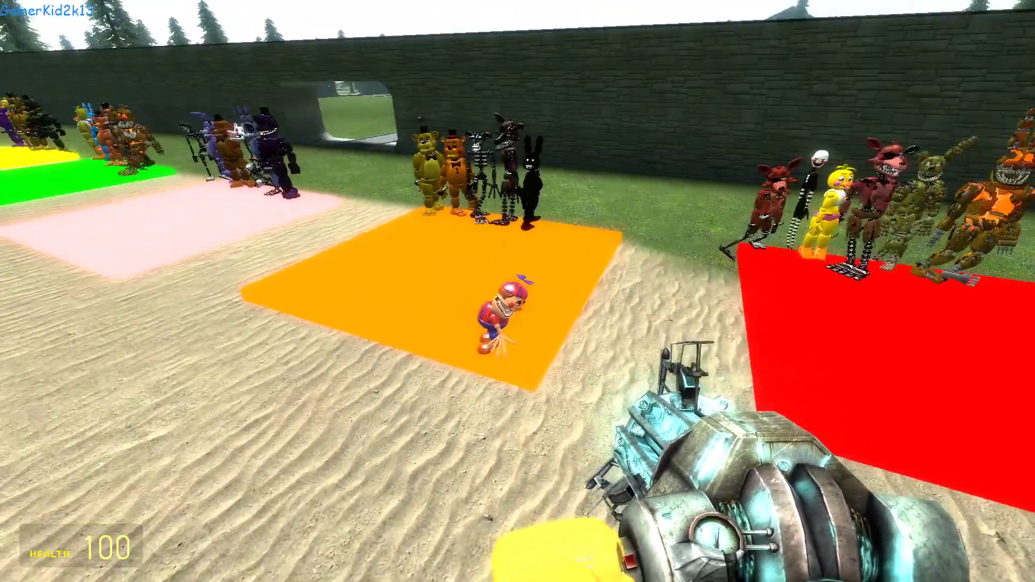
{"action": "left_click", "coordinate": [518, 292]}
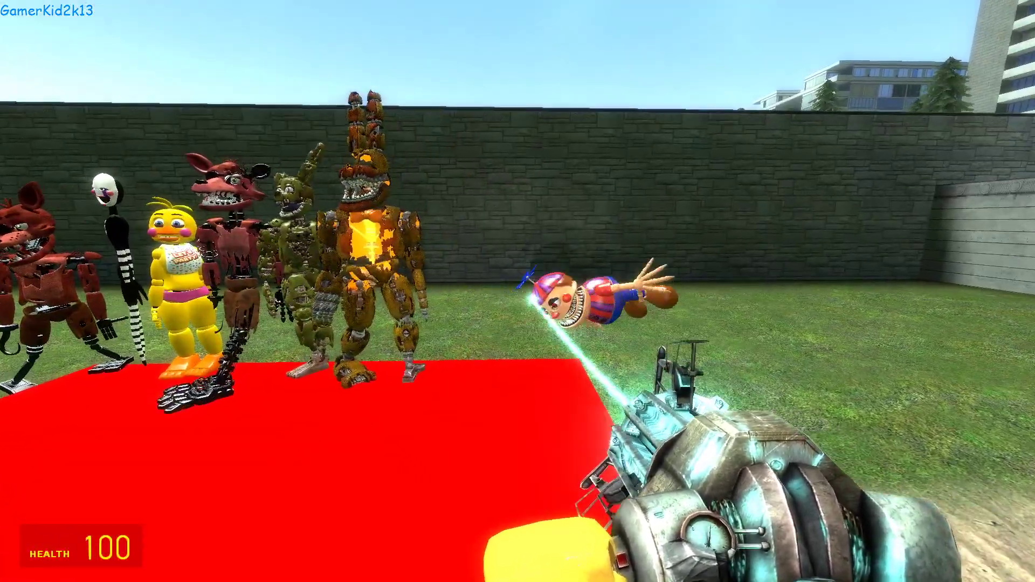
{"action": "key", "text": "q"}
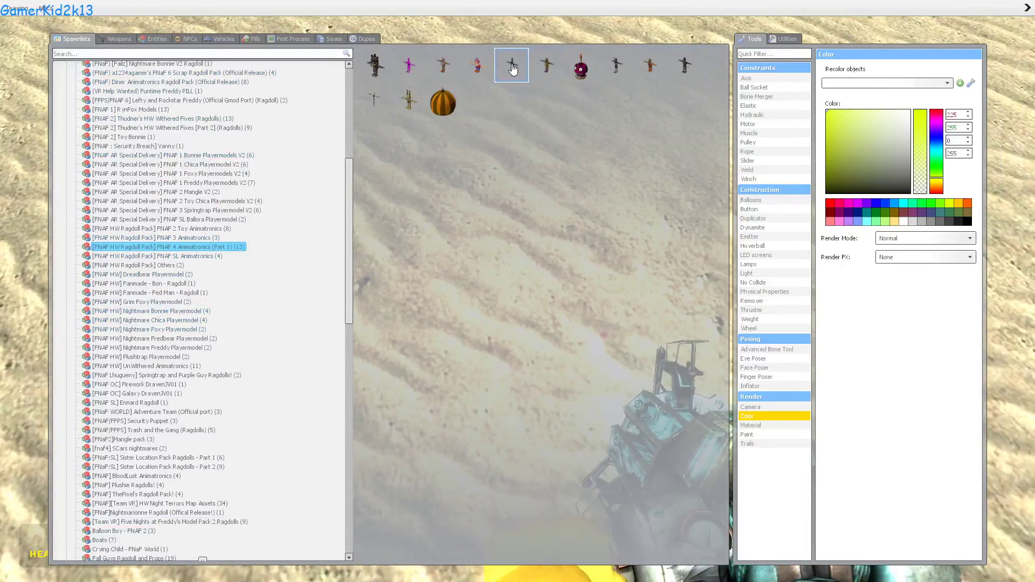
Step: Spawn Nightmare Bonnie, carry it to the red square and freeze it there
{"action": "left_click", "coordinate": [513, 65]}
{"action": "left_click_drag", "start_coordinate": [519, 323], "coordinate": [518, 242]}
{"action": "left_click_drag", "start_coordinate": [517, 291], "coordinate": [517, 291]}
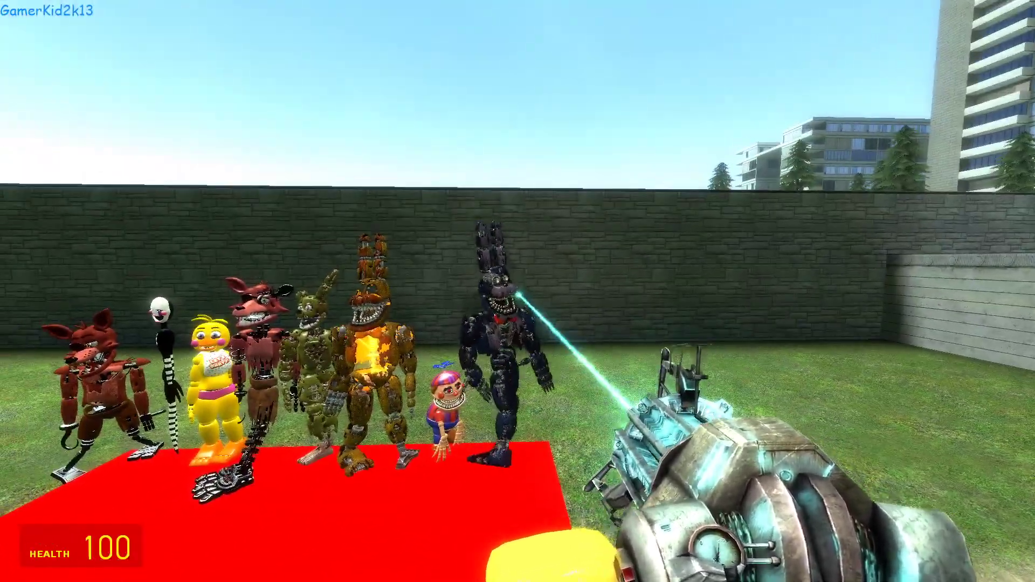
{"action": "right_click", "coordinate": [517, 292]}
Step: Spawn another animatronic and a purple cupcake, setting the cupcake on the red square
{"action": "key", "text": "q"}
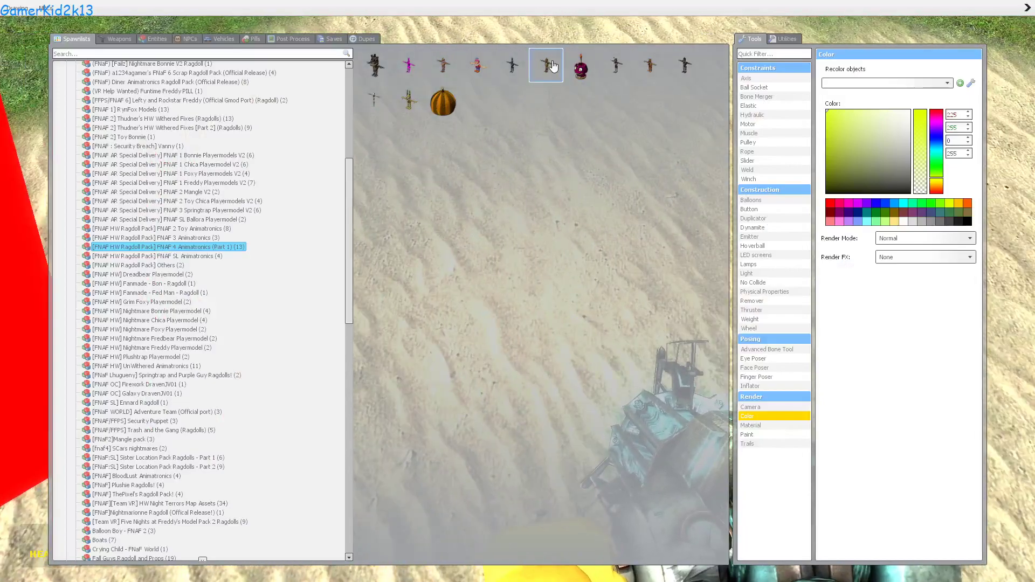
{"action": "left_click", "coordinate": [548, 65]}
{"action": "left_click_drag", "start_coordinate": [518, 292], "coordinate": [518, 291]}
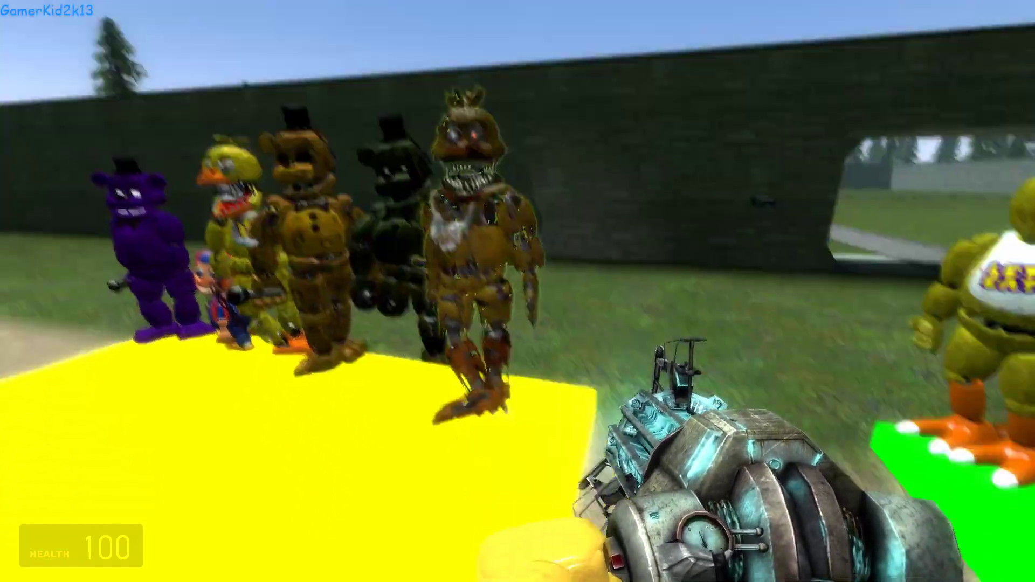
{"action": "key", "text": "q"}
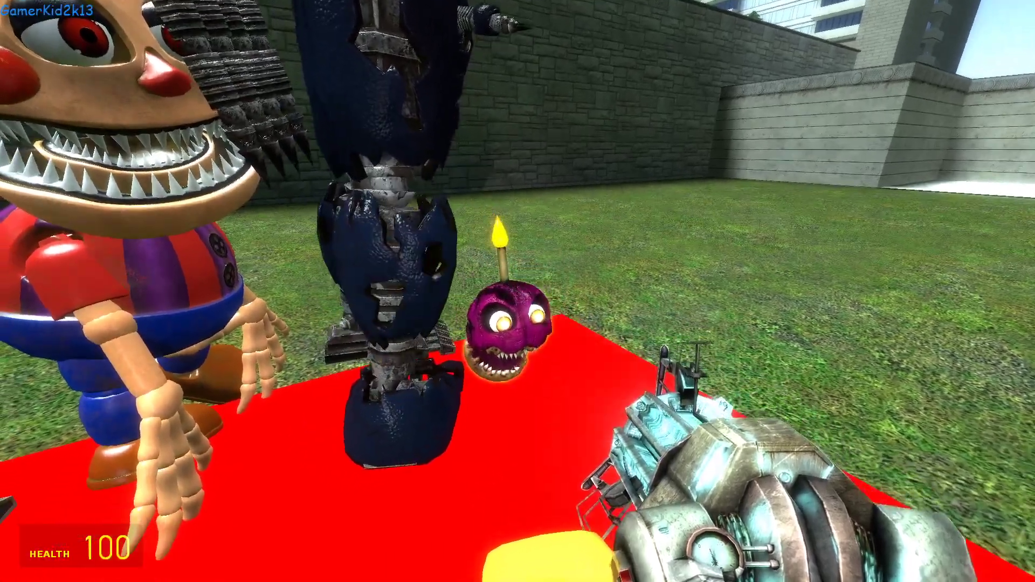
Step: Spawn a pink cupcake prop from the spawn list
{"action": "key", "text": "q"}
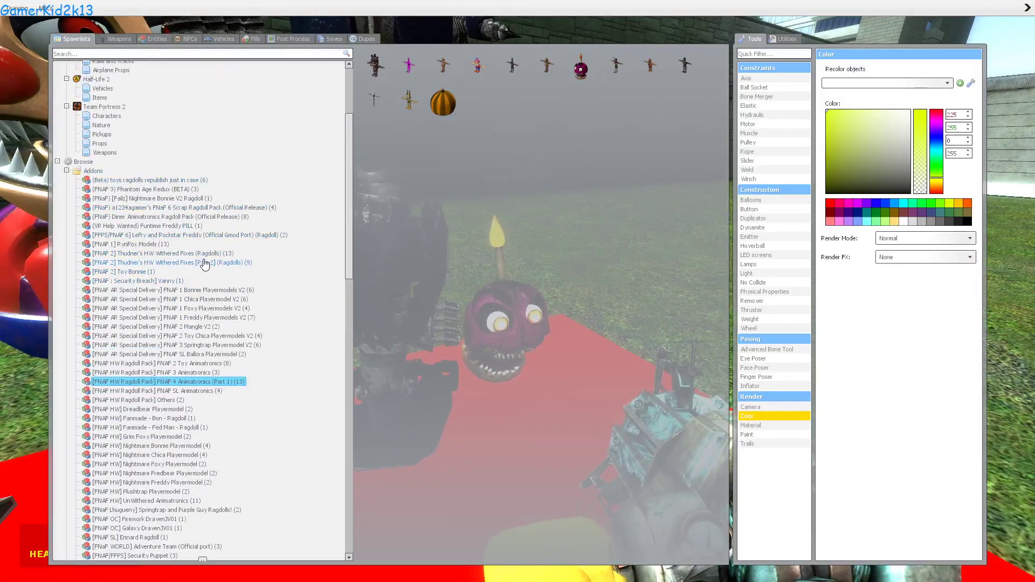
{"action": "left_click", "coordinate": [582, 67]}
{"action": "key", "text": "q"}
{"action": "left_click_drag", "start_coordinate": [518, 291], "coordinate": [518, 291]}
Step: Spawn Nightmare Foxy from FNAF 4 Animatronics (Part 1) and carry it onto the red square
{"action": "key", "text": "q"}
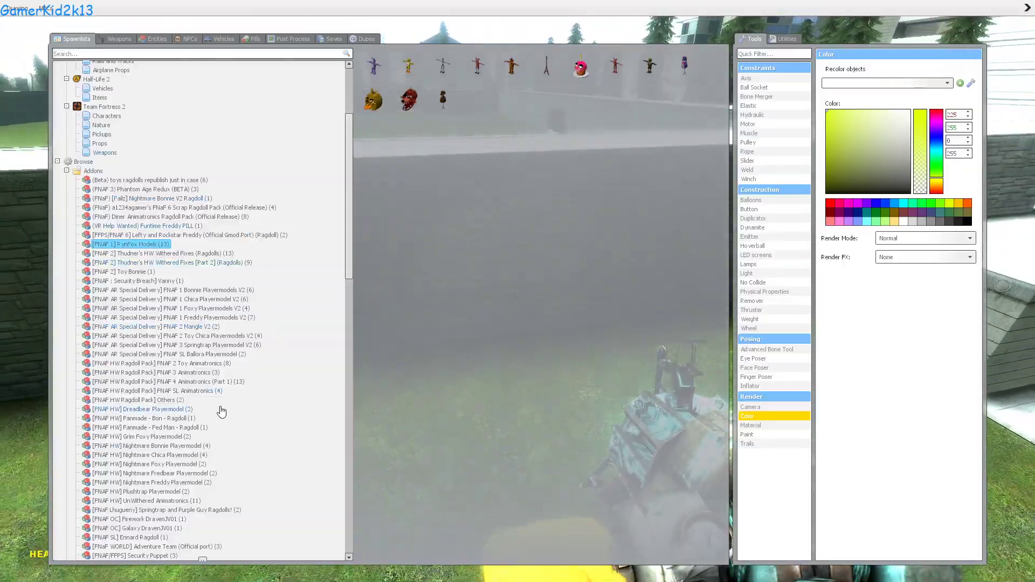
{"action": "left_click", "coordinate": [236, 383]}
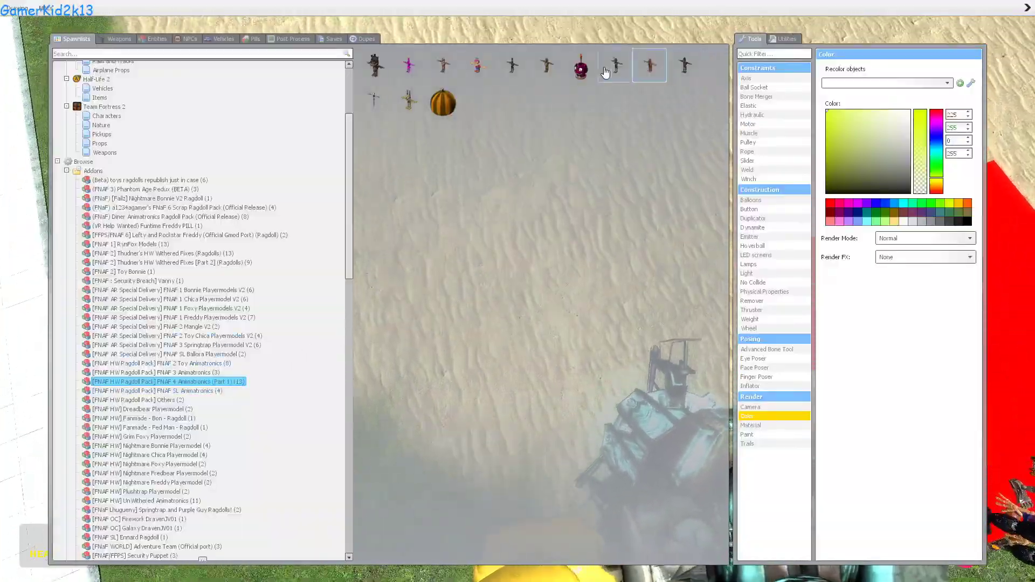
{"action": "left_click", "coordinate": [616, 66]}
{"action": "key", "text": "q"}
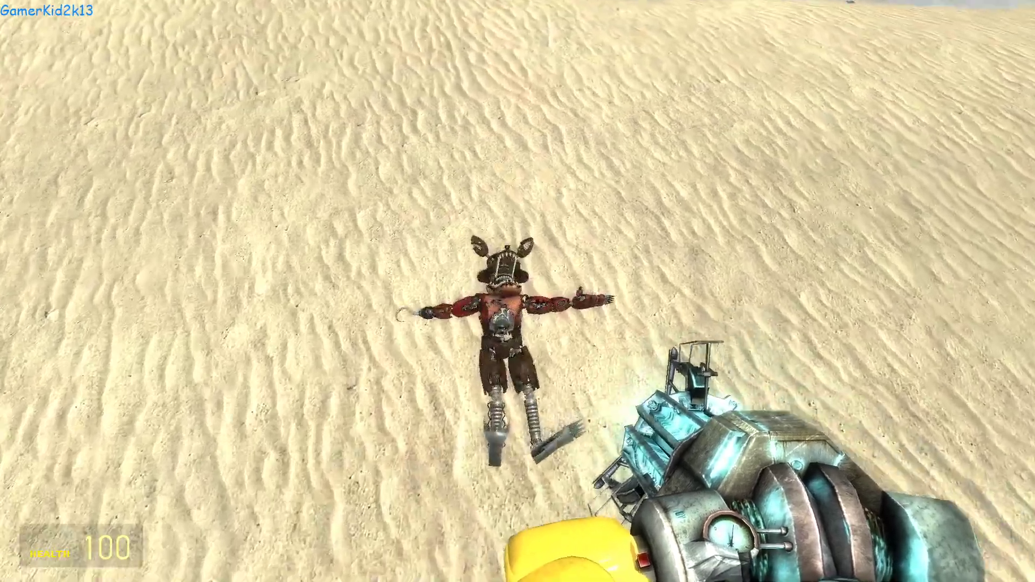
{"action": "left_click_drag", "start_coordinate": [518, 292], "coordinate": [517, 292]}
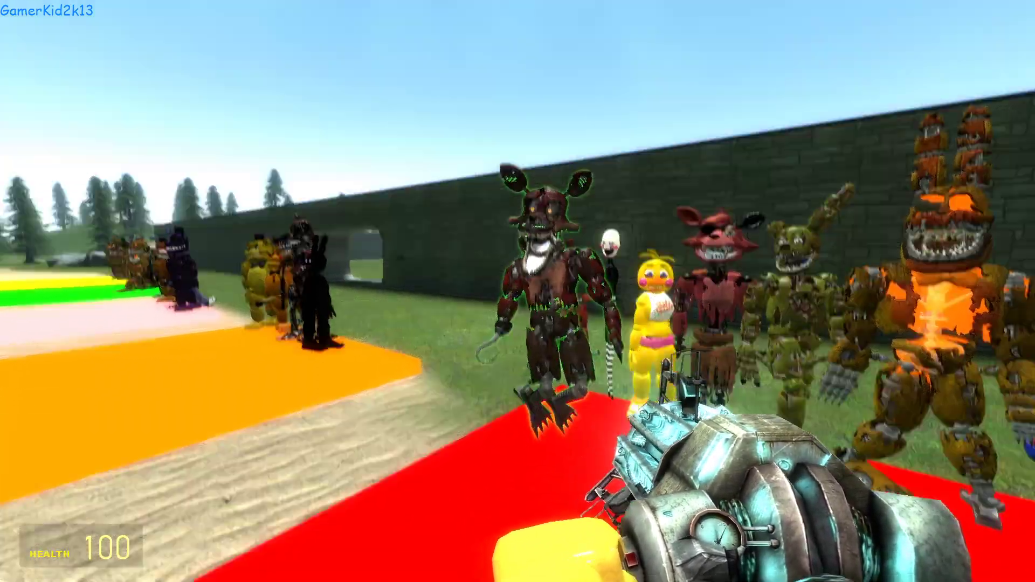
{"action": "key", "text": "q"}
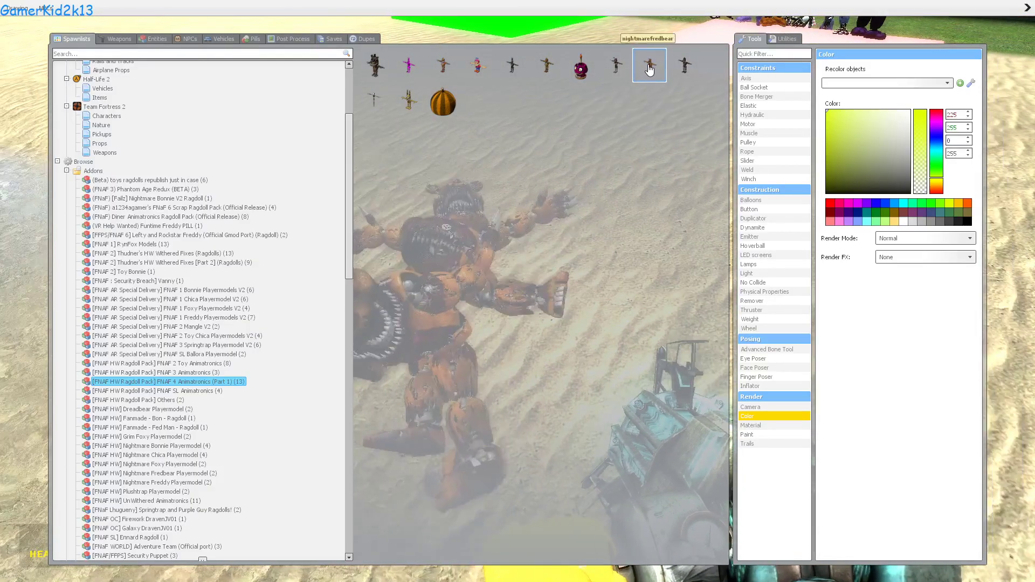
Step: Spawn Nightmare Fredbear, switch it to Skin 1, and move it to the yellow lineup
{"action": "left_click", "coordinate": [650, 69]}
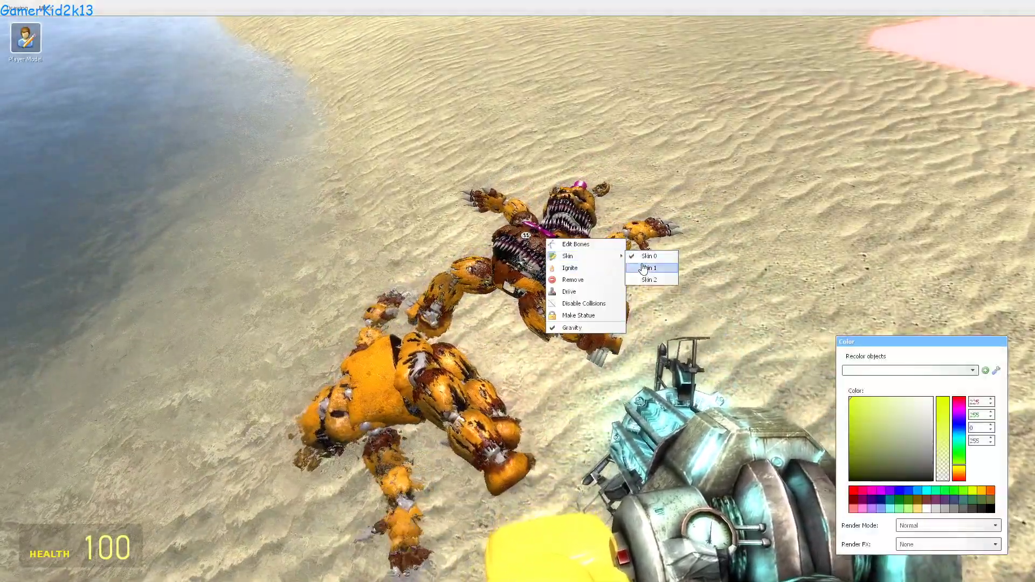
{"action": "left_click", "coordinate": [645, 268]}
{"action": "left_click_drag", "start_coordinate": [518, 292], "coordinate": [518, 292]}
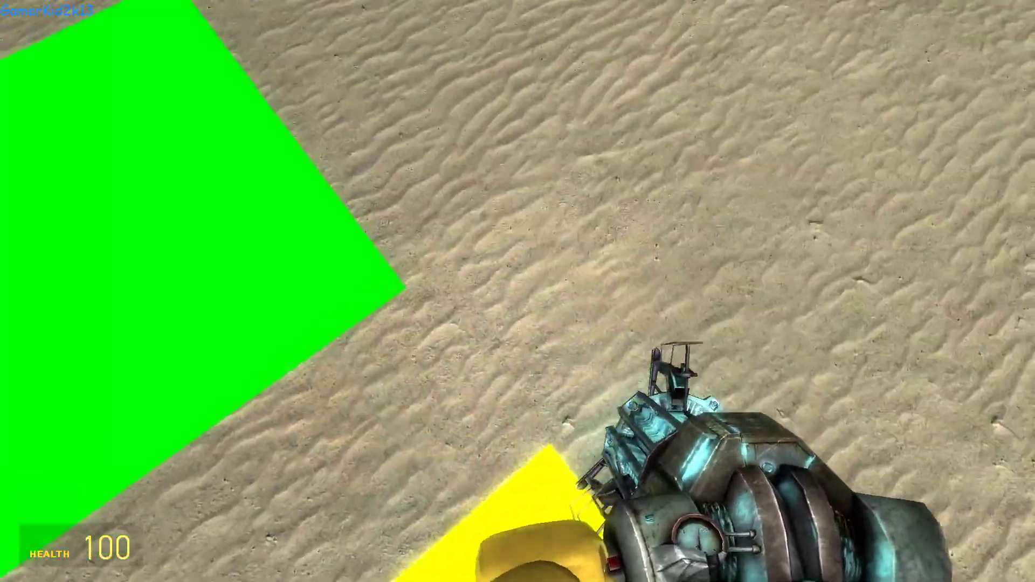
{"action": "key", "text": "w"}
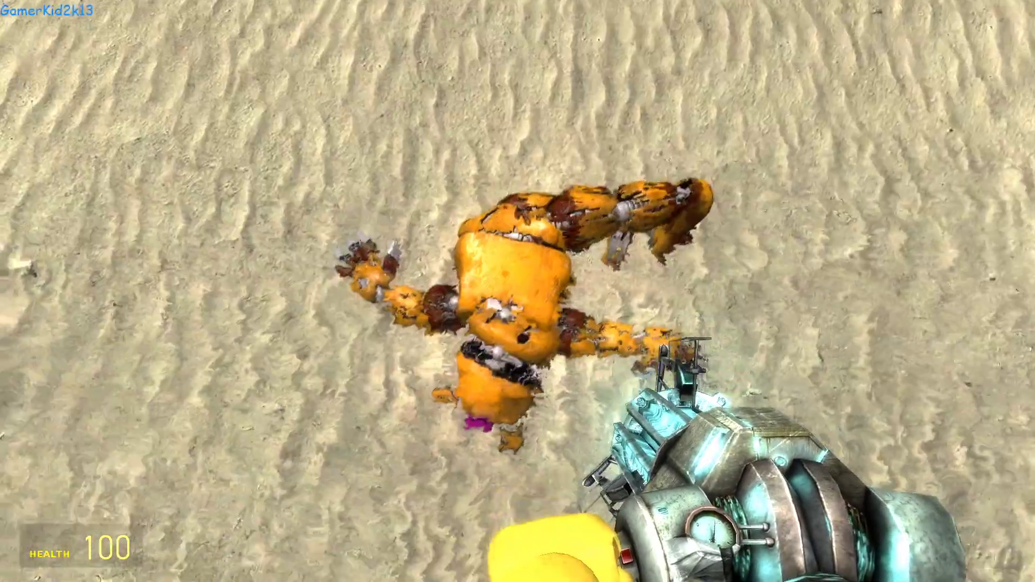
{"action": "left_click_drag", "start_coordinate": [518, 292], "coordinate": [518, 292]}
Step: Spawn another animatronic and the Puppet, and carry them toward the lineup
{"action": "key", "text": "q"}
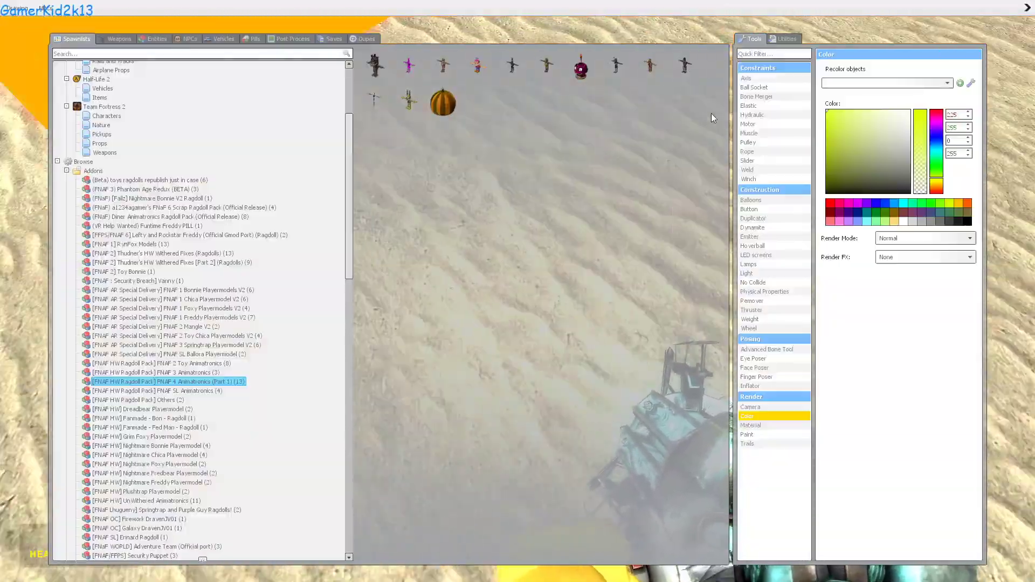
{"action": "left_click", "coordinate": [235, 381]}
{"action": "left_click_drag", "start_coordinate": [518, 324], "coordinate": [518, 292]}
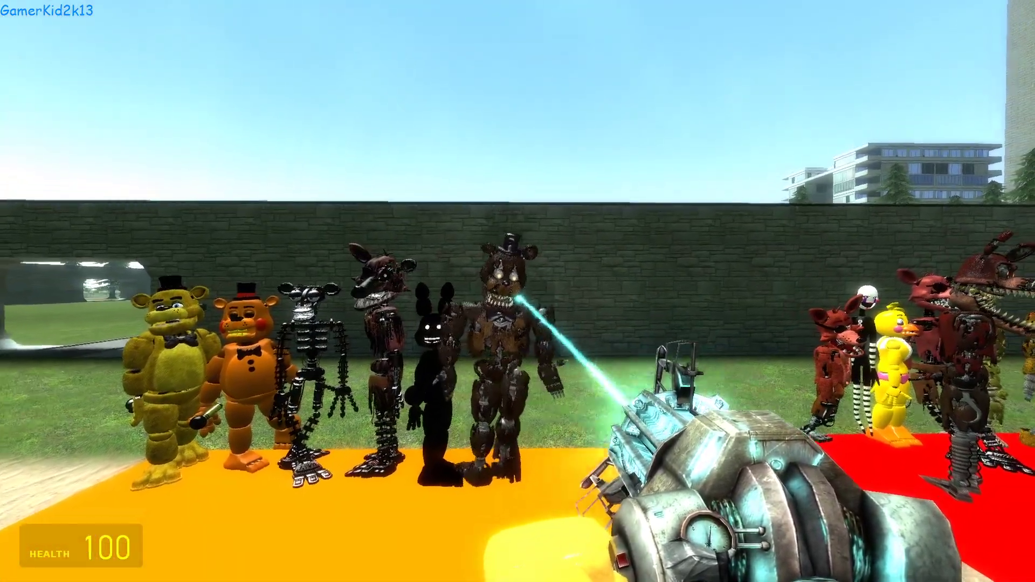
{"action": "key", "text": "q"}
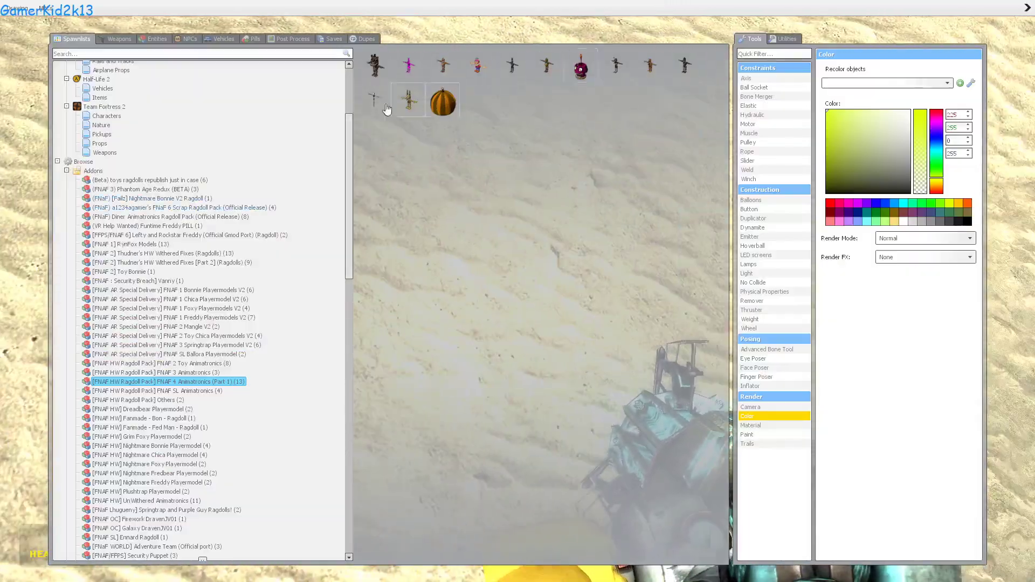
{"action": "left_click", "coordinate": [374, 98]}
{"action": "left_click_drag", "start_coordinate": [517, 292], "coordinate": [518, 291]}
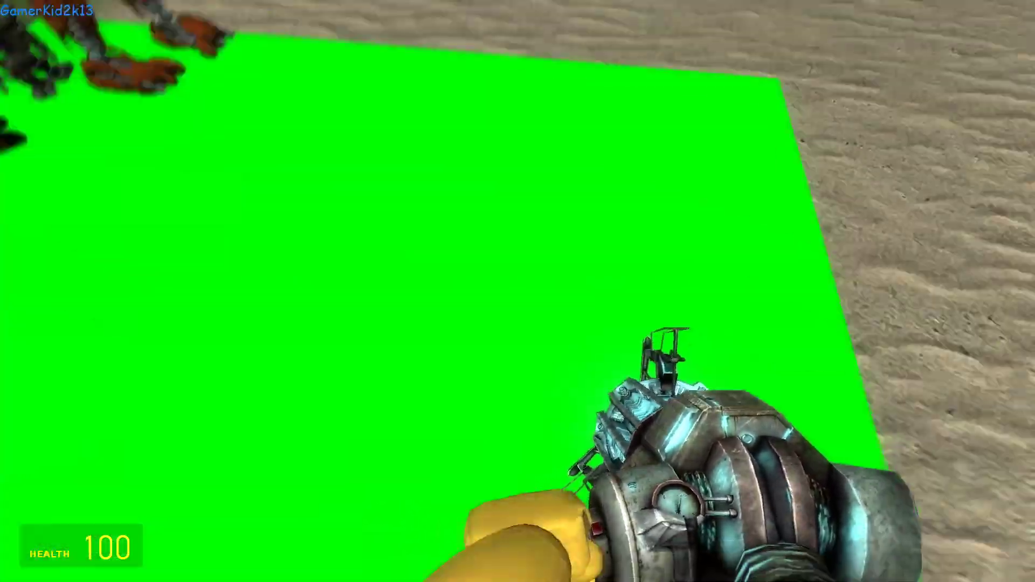
Step: Spawn Plushtrap and carry it onto the yellow square
{"action": "key", "text": "q"}
{"action": "left_click", "coordinate": [407, 101]}
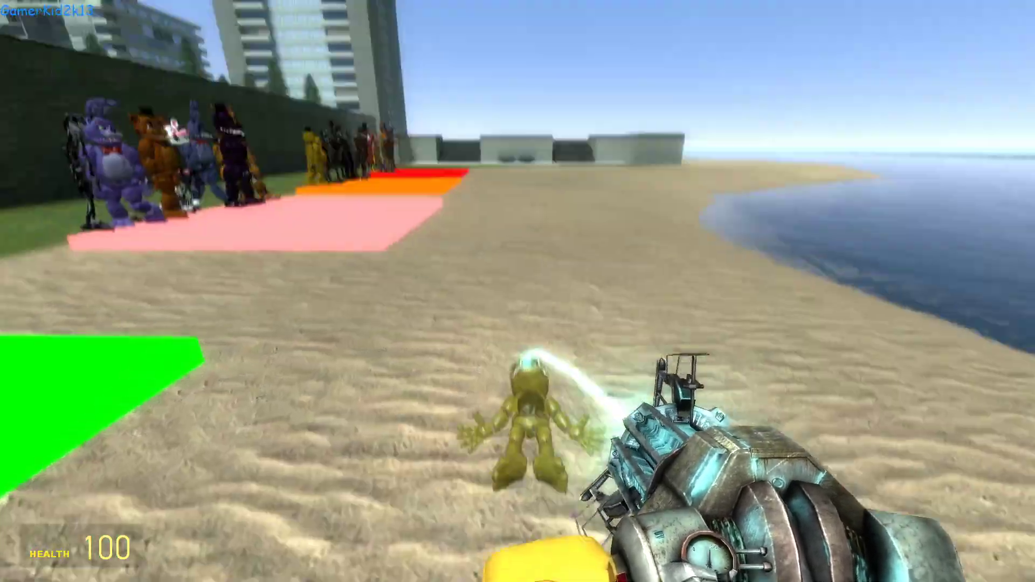
{"action": "mouse_move", "coordinate": [519, 324]}
{"action": "left_mouse_down"}
{"action": "mouse_move", "coordinate": [566, 308]}
{"action": "mouse_move", "coordinate": [518, 291]}
{"action": "left_mouse_up"}
{"action": "key", "text": "w"}
{"action": "key", "text": "q"}
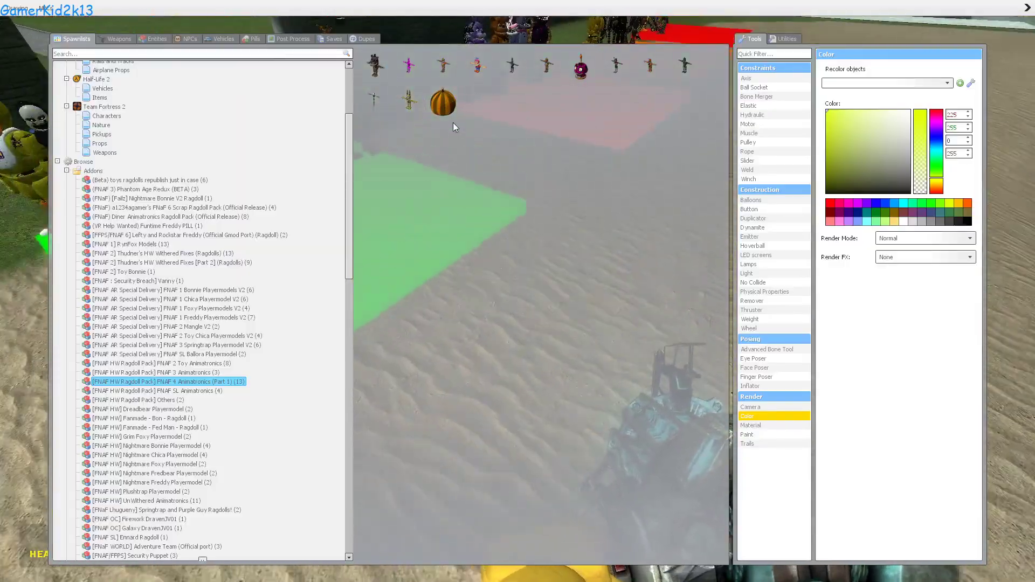
Step: Spawn the jack-o'-lantern pumpkin and carry it onto the pink square
{"action": "left_click", "coordinate": [443, 103]}
{"action": "left_click_drag", "start_coordinate": [517, 291], "coordinate": [518, 291]}
{"action": "key", "text": "w"}
{"action": "key", "text": "q"}
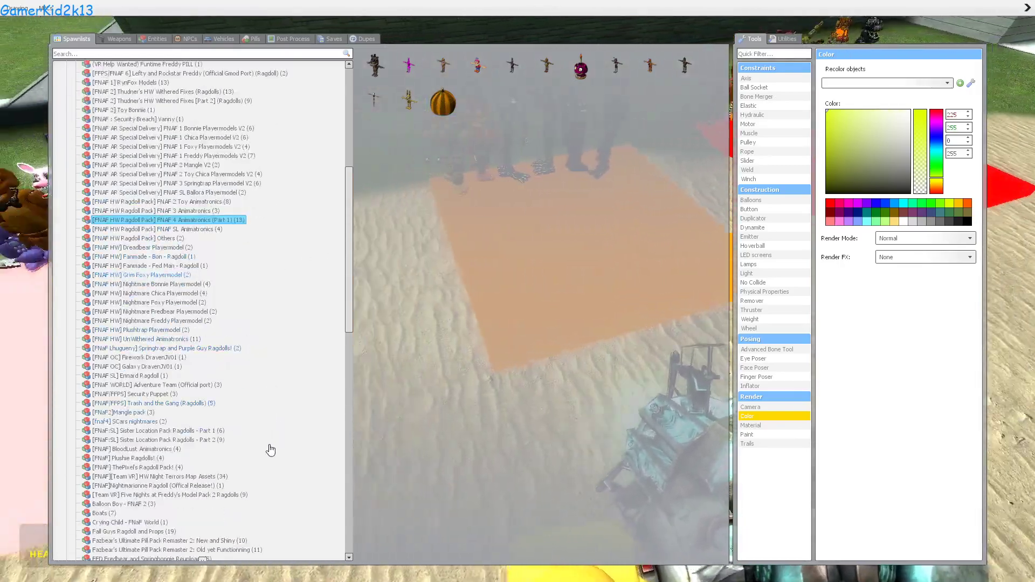
{"action": "scroll", "coordinate": [231, 439], "scroll_direction": "down", "scroll_amount": 1}
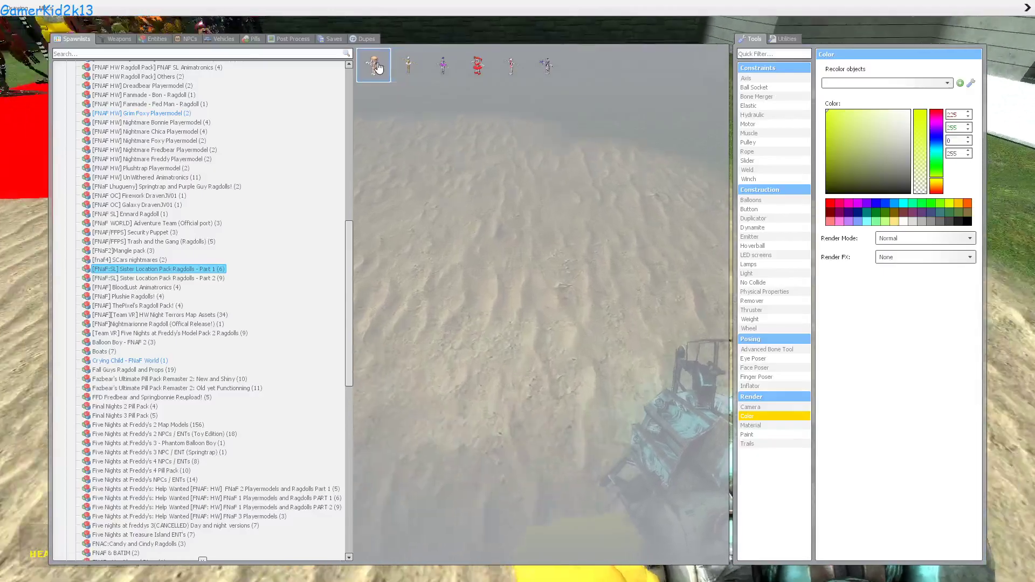
Step: Spawn two Sister Location ragdolls and place Ballora on the green square
{"action": "left_click", "coordinate": [374, 65]}
{"action": "key", "text": "q"}
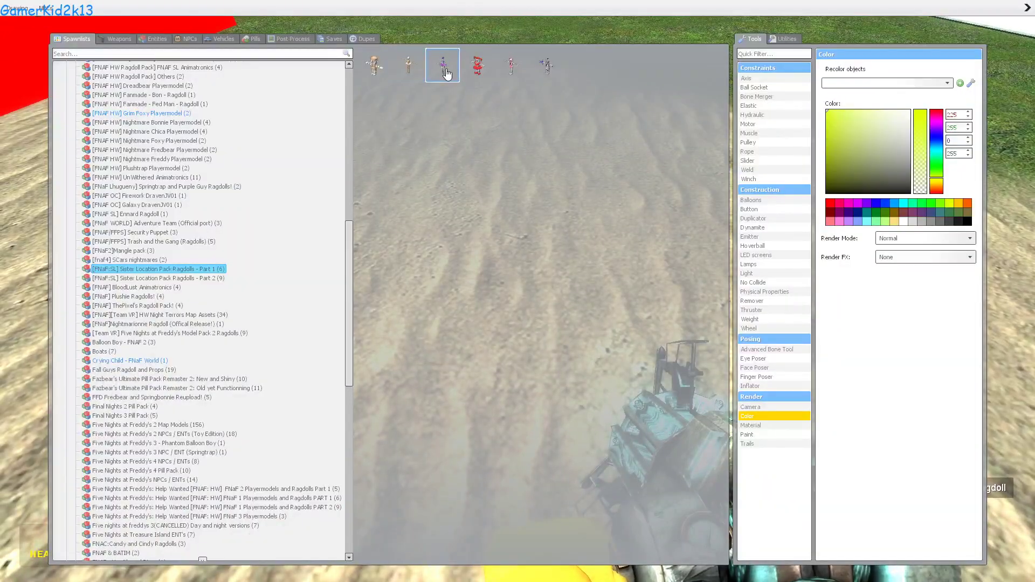
{"action": "left_click", "coordinate": [443, 66]}
{"action": "key", "text": "q"}
{"action": "left_click_drag", "start_coordinate": [519, 323], "coordinate": [518, 291]}
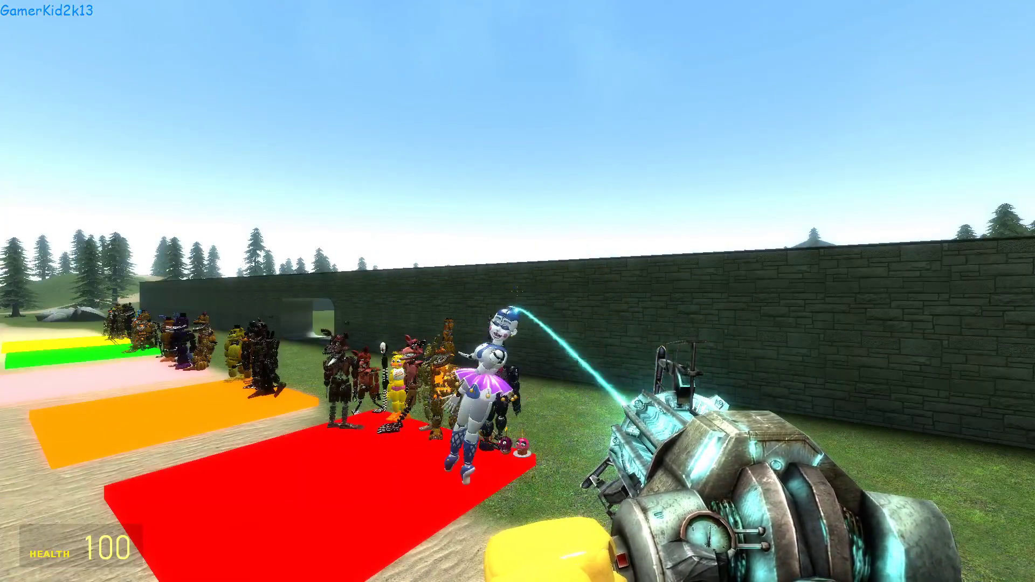
{"action": "mouse_move", "coordinate": [518, 291]}
{"action": "left_mouse_down"}
{"action": "mouse_move", "coordinate": [519, 162]}
{"action": "mouse_move", "coordinate": [518, 405]}
{"action": "left_mouse_up"}
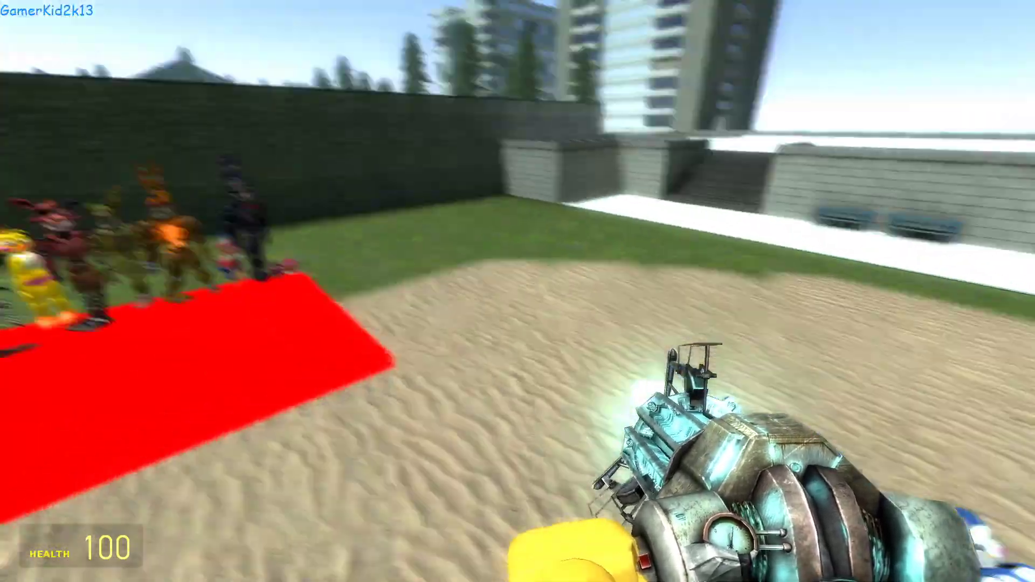
{"action": "left_click_drag", "start_coordinate": [517, 292], "coordinate": [324, 243]}
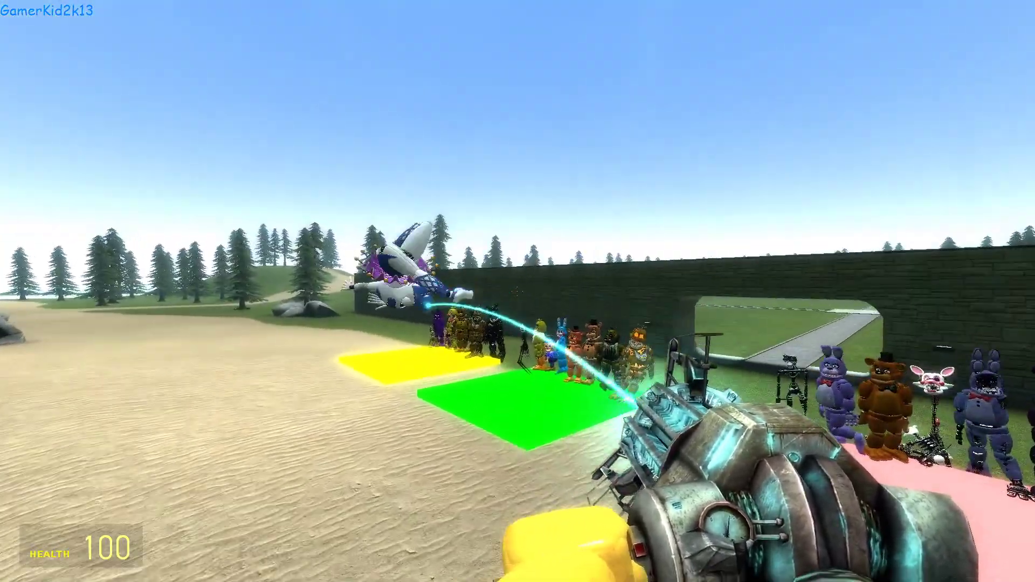
{"action": "mouse_move", "coordinate": [518, 292]}
{"action": "left_mouse_down"}
{"action": "mouse_move", "coordinate": [566, 308]}
{"action": "mouse_move", "coordinate": [502, 292]}
{"action": "left_mouse_up"}
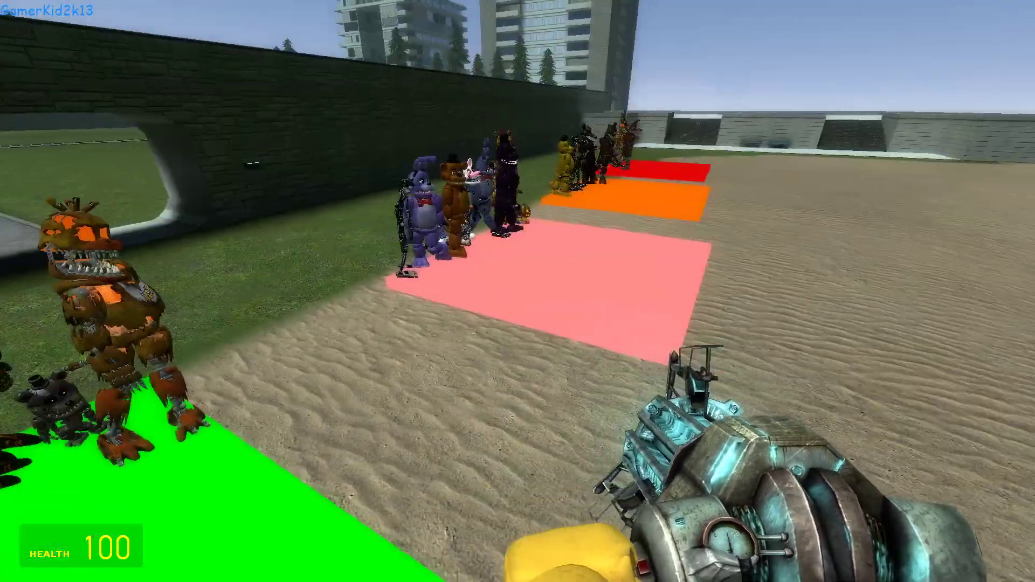
{"action": "key", "text": "q"}
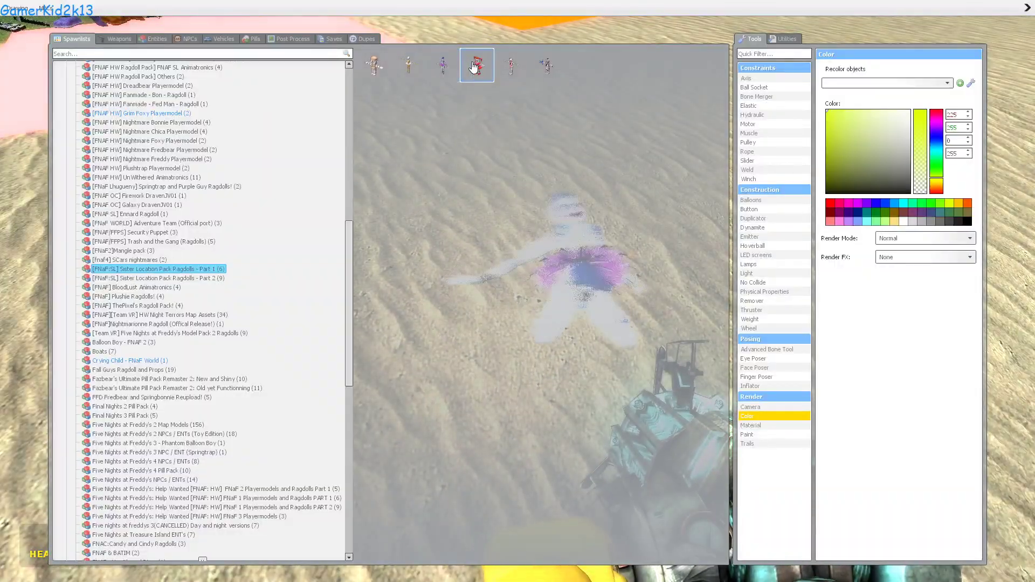
Step: Spawn Circus Baby and carry it toward the yellow square
{"action": "left_click", "coordinate": [479, 66]}
{"action": "left_click_drag", "start_coordinate": [518, 323], "coordinate": [518, 243]}
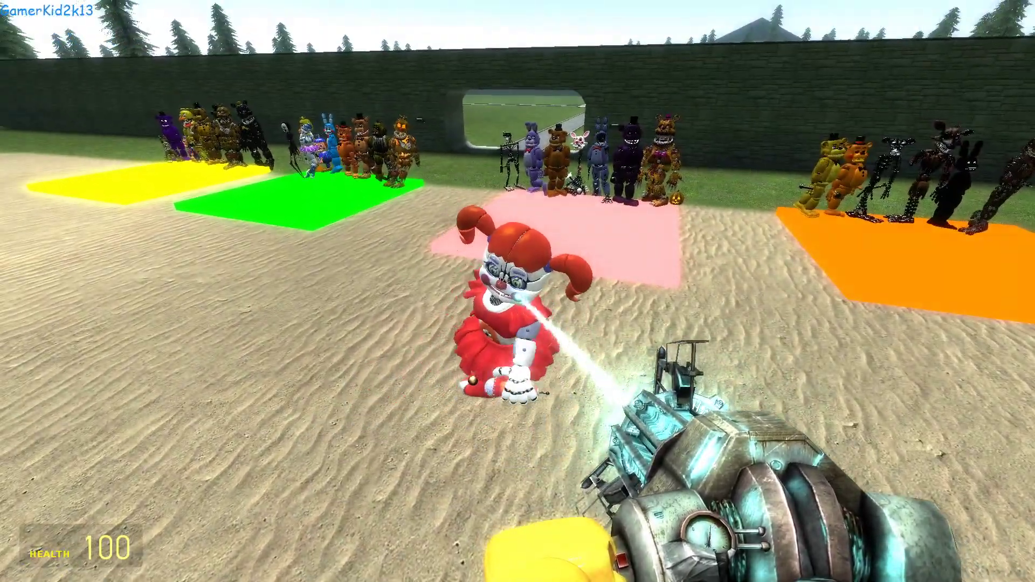
{"action": "left_click_drag", "start_coordinate": [518, 292], "coordinate": [517, 292]}
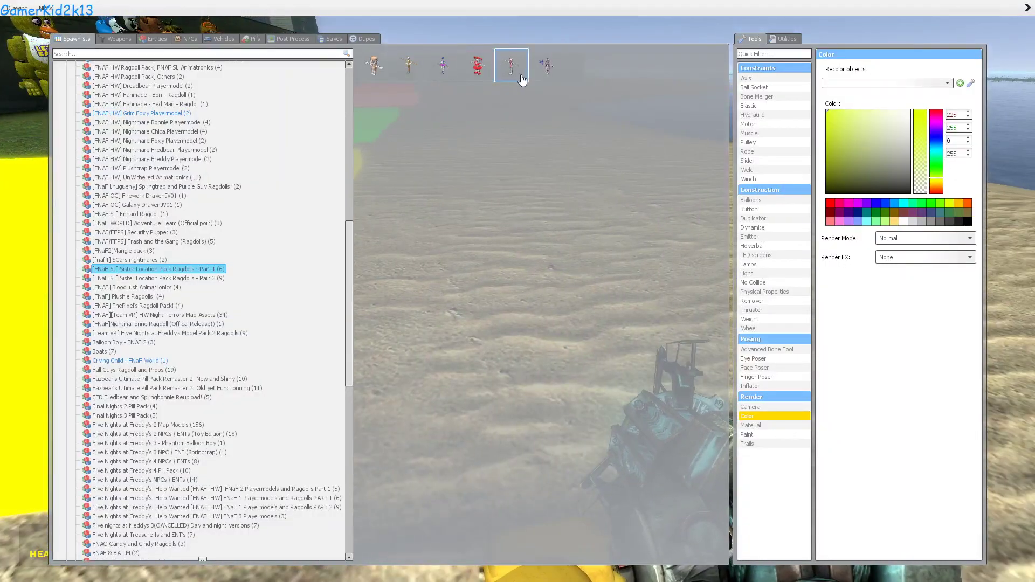
Step: Spawn Funtime Foxy and stand it upright among the green-square group
{"action": "left_click", "coordinate": [511, 67]}
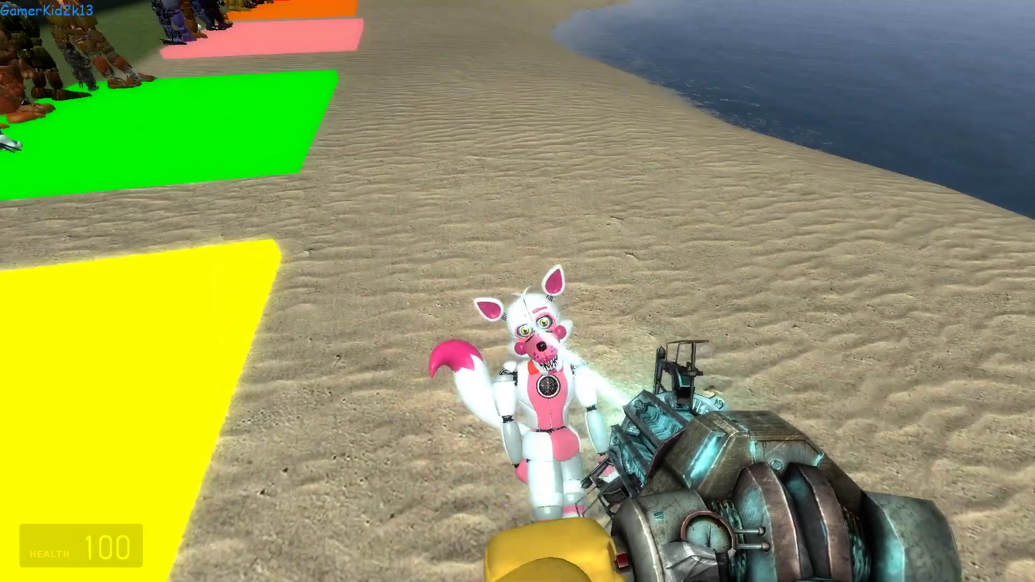
{"action": "left_click_drag", "start_coordinate": [518, 292], "coordinate": [518, 162]}
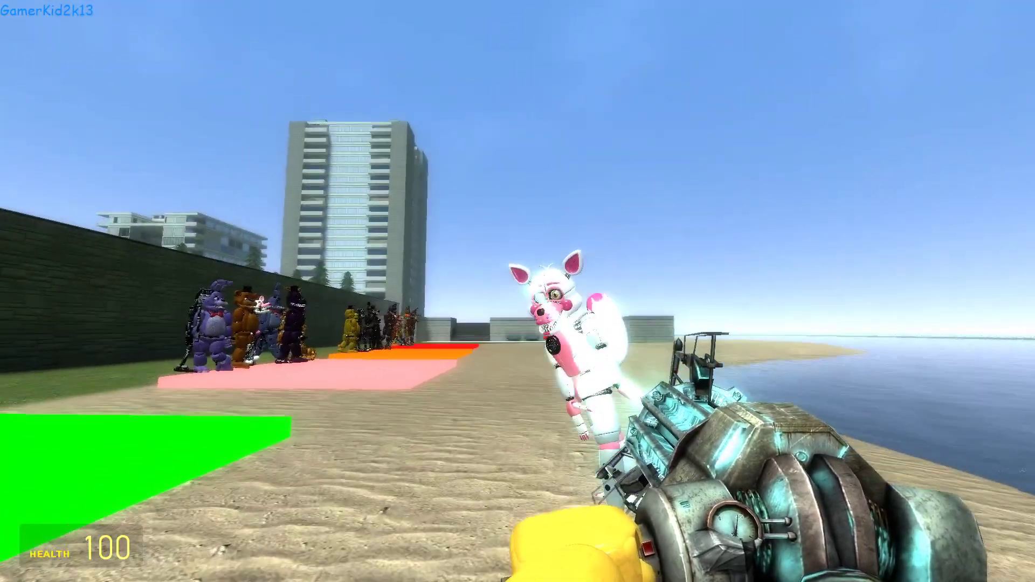
{"action": "left_click_drag", "start_coordinate": [517, 291], "coordinate": [243, 276]}
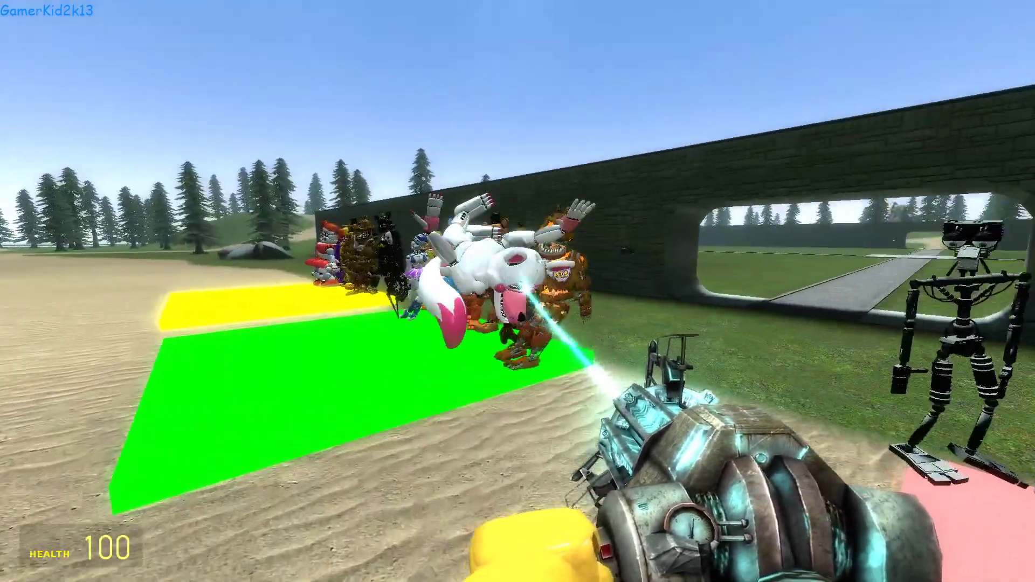
{"action": "left_click_drag", "start_coordinate": [519, 292], "coordinate": [518, 243]}
{"action": "key", "text": "w"}
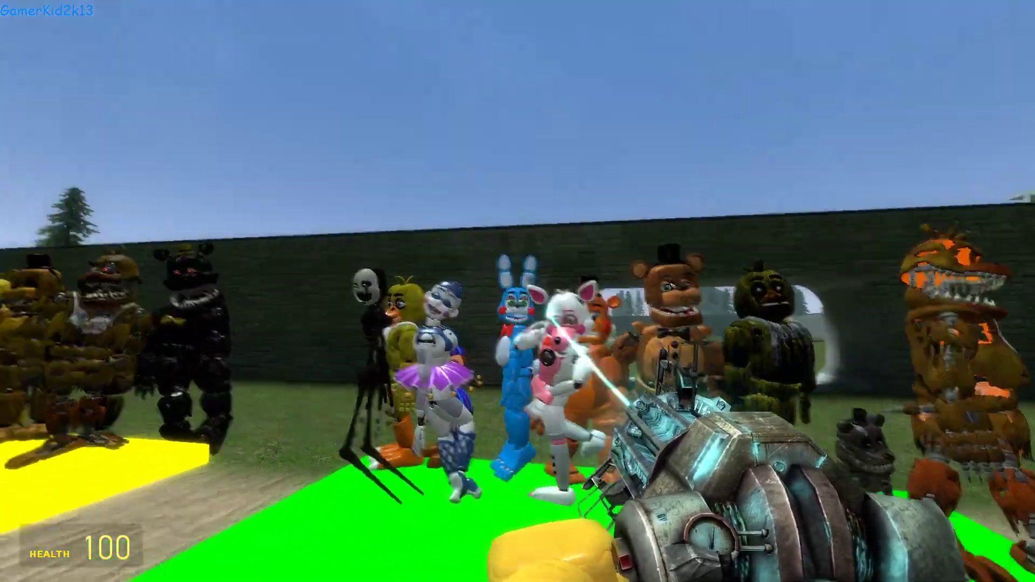
Step: Spawn Funtime Freddy and stand it upright on the orange square
{"action": "key", "text": "q"}
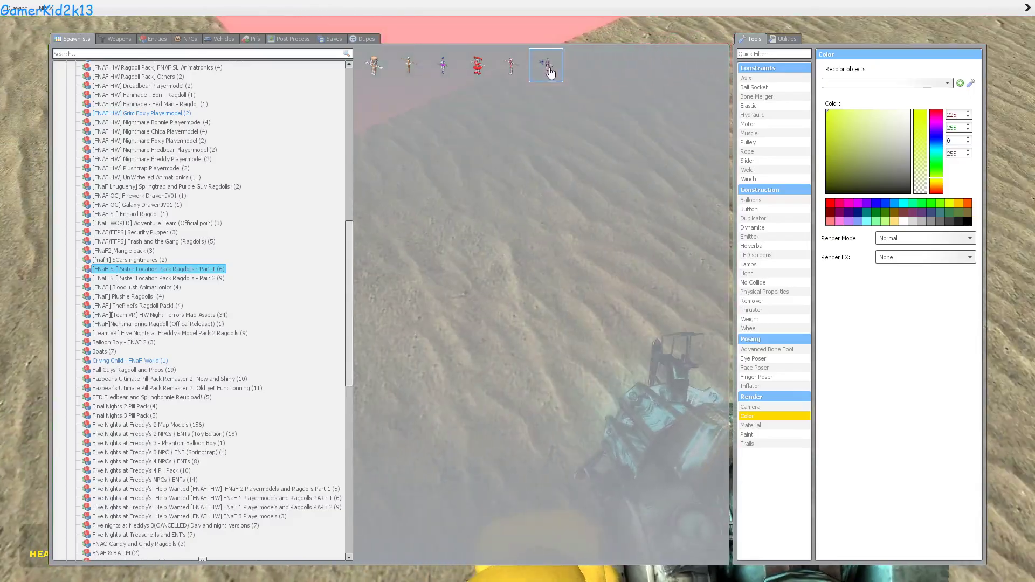
{"action": "left_click", "coordinate": [548, 66]}
{"action": "left_click_drag", "start_coordinate": [518, 291], "coordinate": [517, 202]}
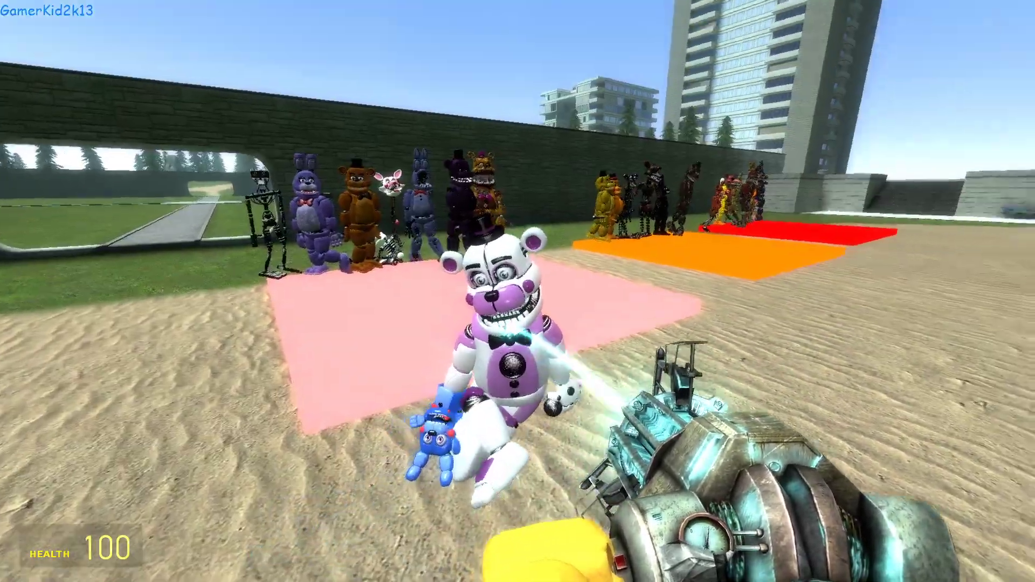
{"action": "left_click_drag", "start_coordinate": [518, 291], "coordinate": [728, 243]}
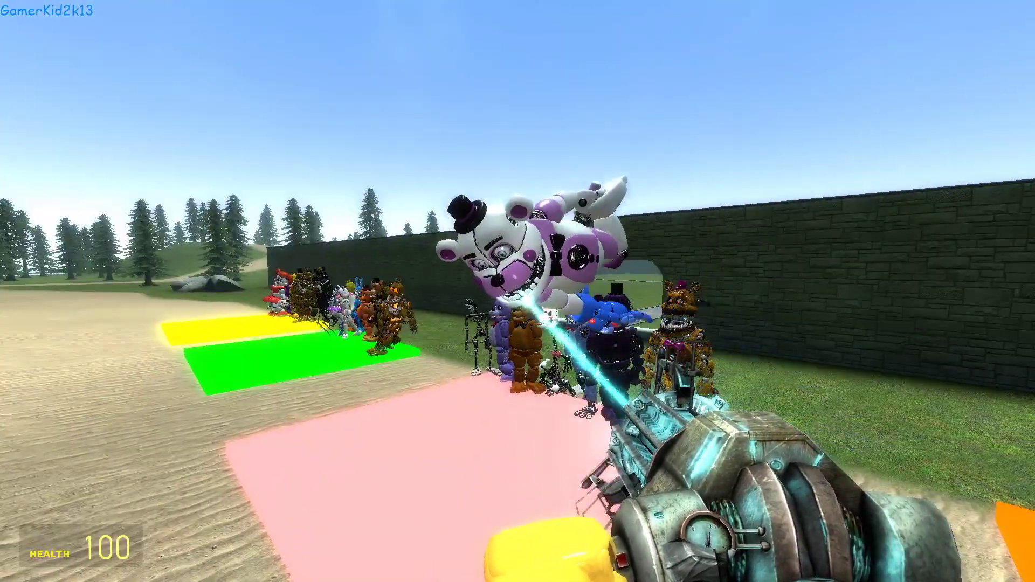
{"action": "left_click_drag", "start_coordinate": [519, 292], "coordinate": [243, 291]}
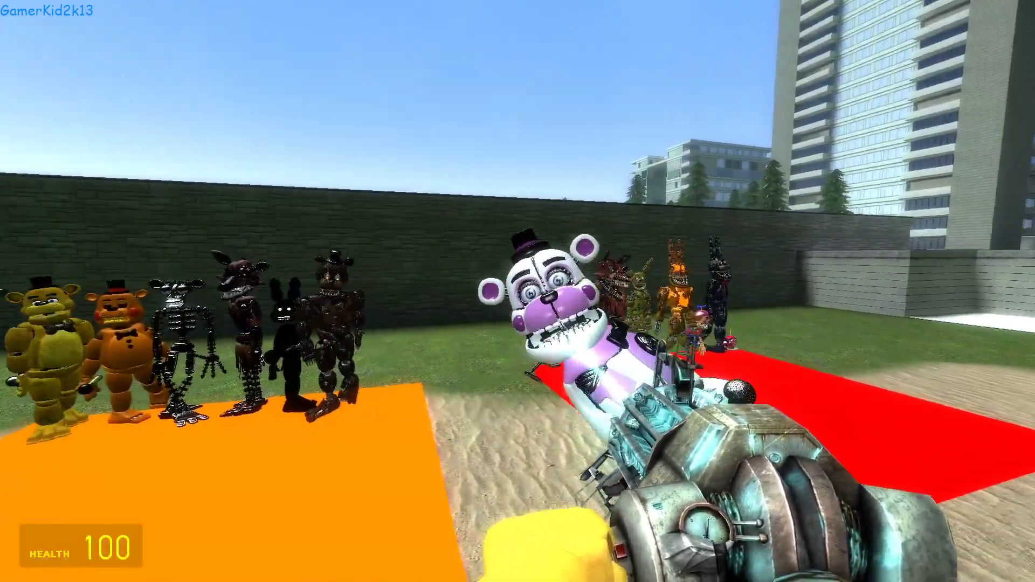
{"action": "left_click_drag", "start_coordinate": [518, 291], "coordinate": [567, 267]}
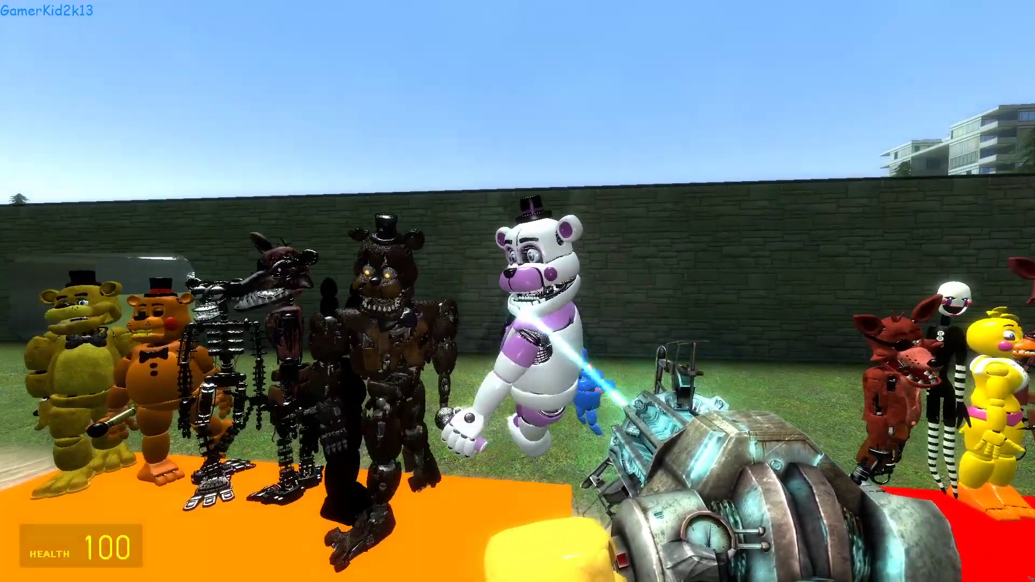
{"action": "key", "text": "q"}
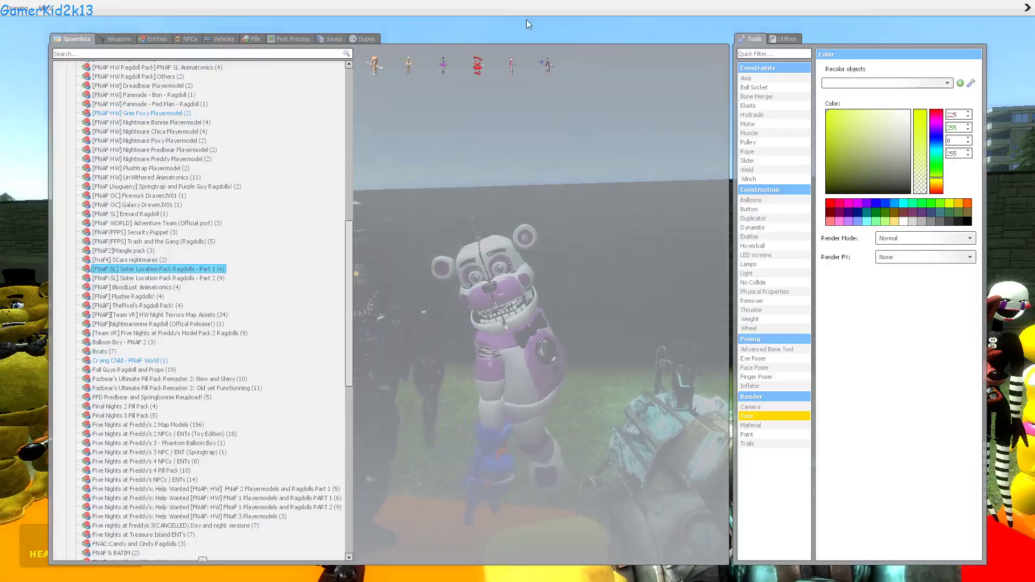
Step: Spawn two pink bunnies from Sister Location Part 2 and drop one on the red square
{"action": "left_click", "coordinate": [209, 279]}
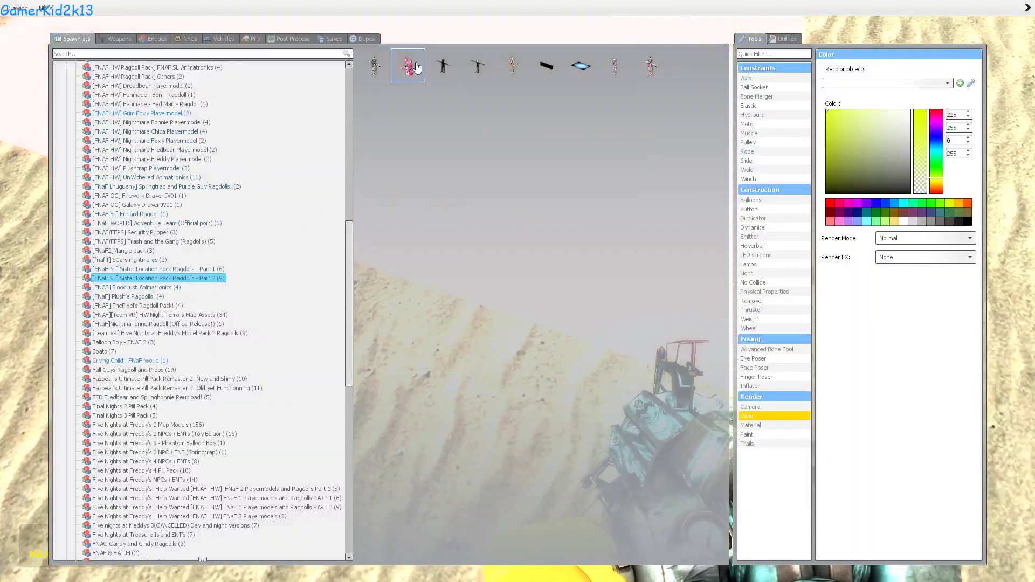
{"action": "left_click", "coordinate": [409, 66]}
{"action": "left_click", "coordinate": [518, 292]}
{"action": "key", "text": "w"}
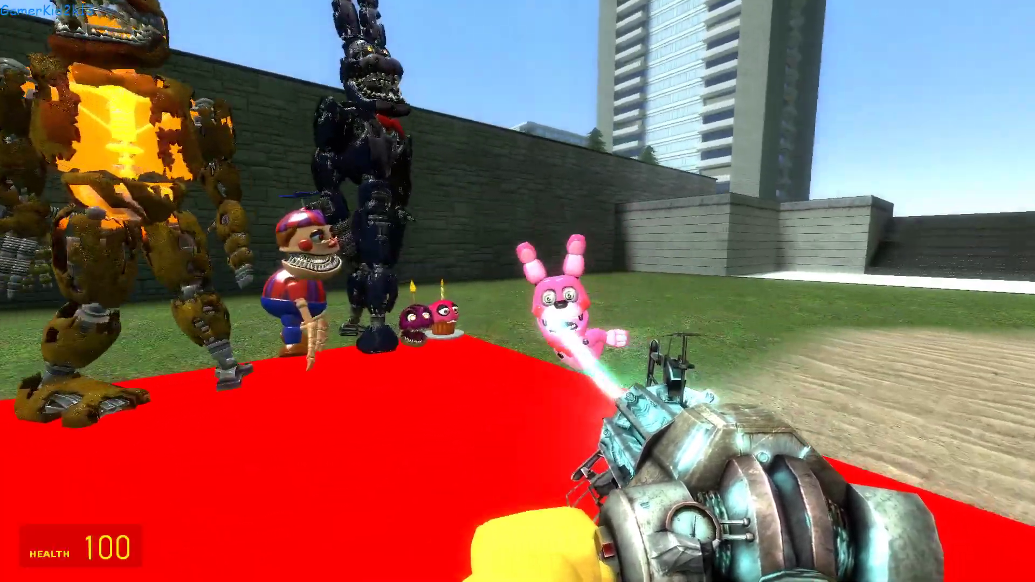
{"action": "key", "text": "w"}
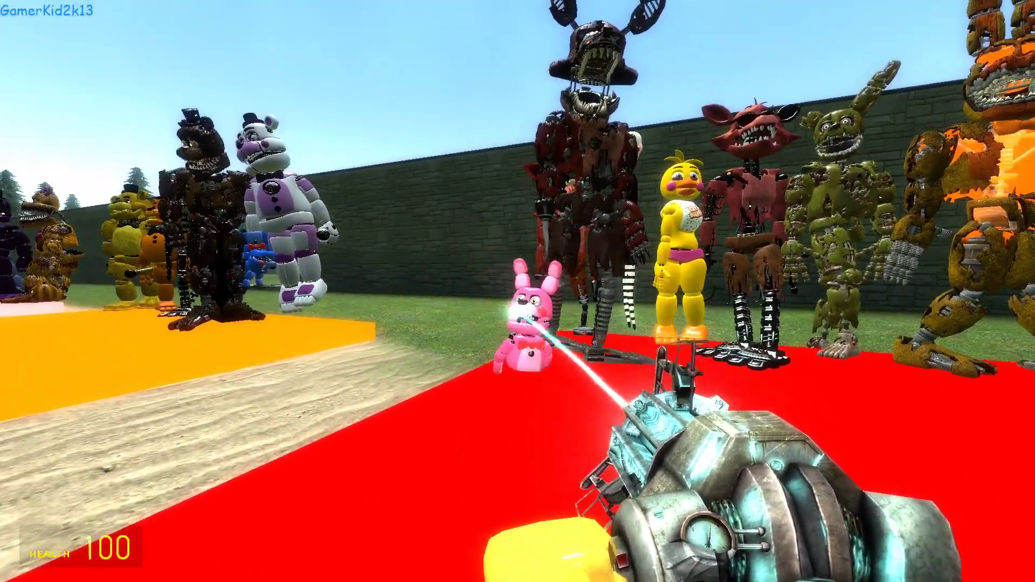
{"action": "left_click", "coordinate": [518, 291]}
Step: Recolour the second bunny blue with the Color tool
{"action": "key", "text": "q"}
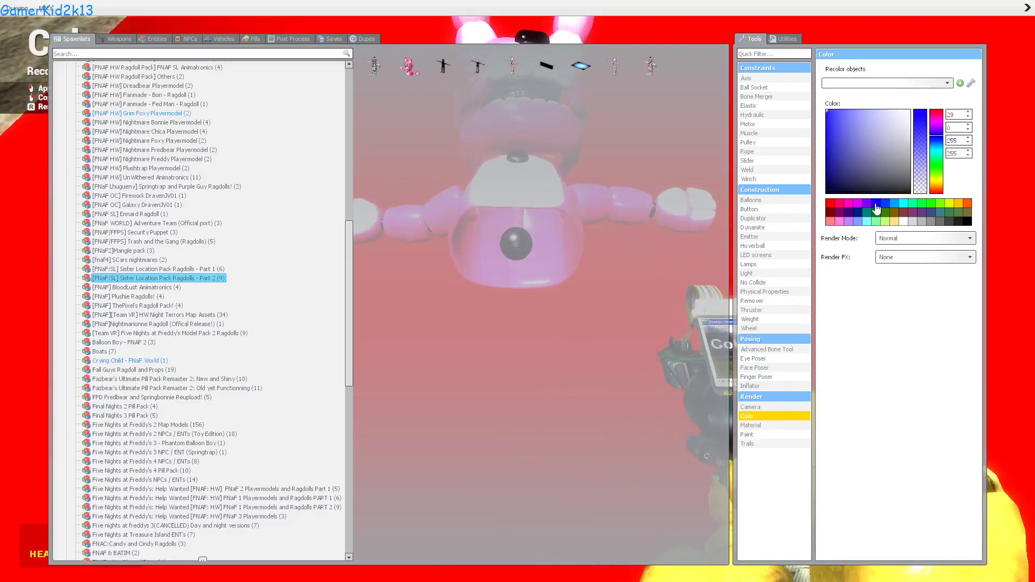
{"action": "left_click", "coordinate": [896, 205]}
{"action": "key", "text": "q"}
{"action": "left_click", "coordinate": [517, 291]}
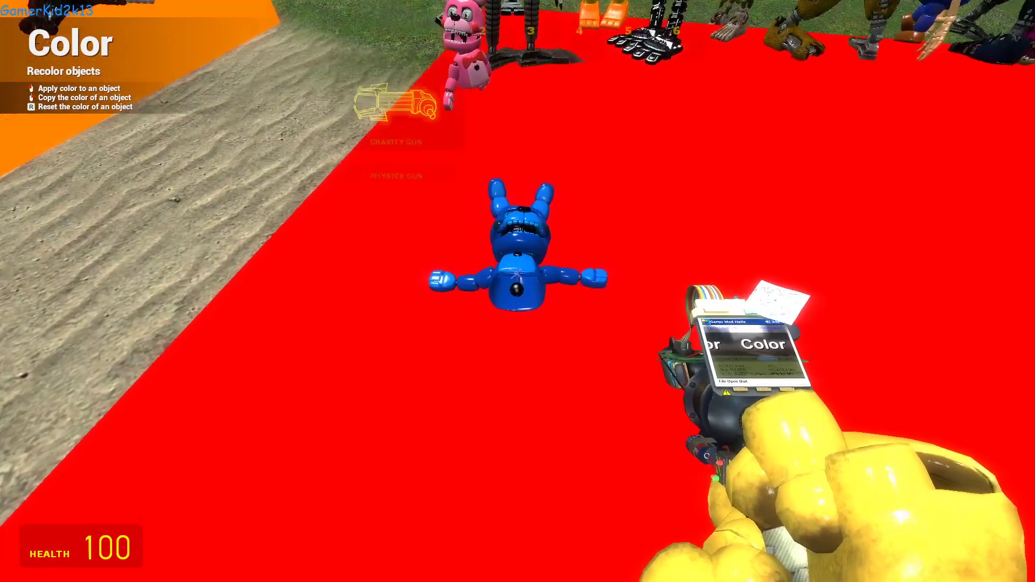
{"action": "scroll", "coordinate": [518, 292], "scroll_direction": "up", "scroll_amount": 1}
Step: Stand the blue bunny upright beside the pink bunny
{"action": "left_click", "coordinate": [518, 292]}
{"action": "left_click_drag", "start_coordinate": [518, 291], "coordinate": [518, 242]}
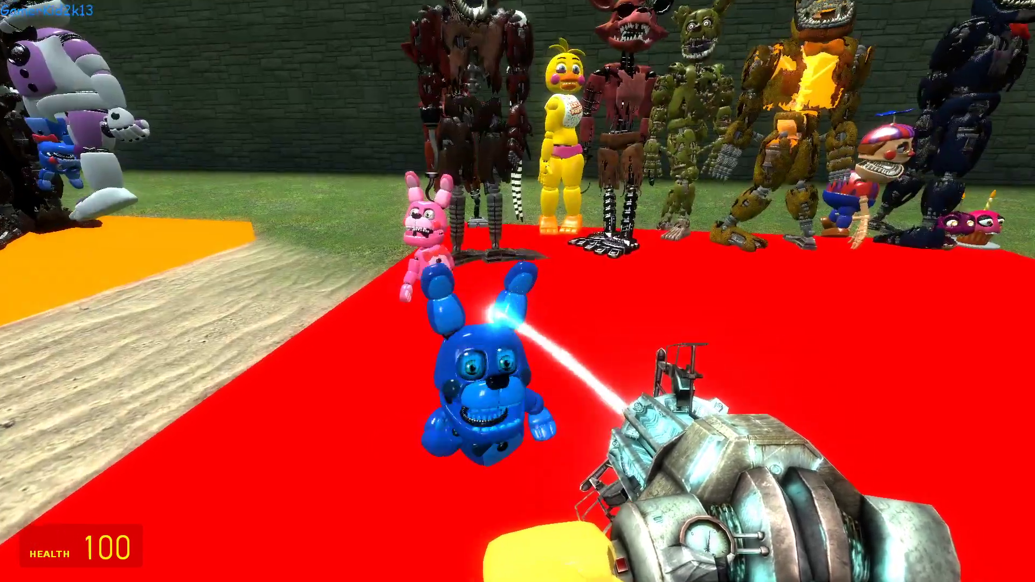
{"action": "key", "text": "e"}
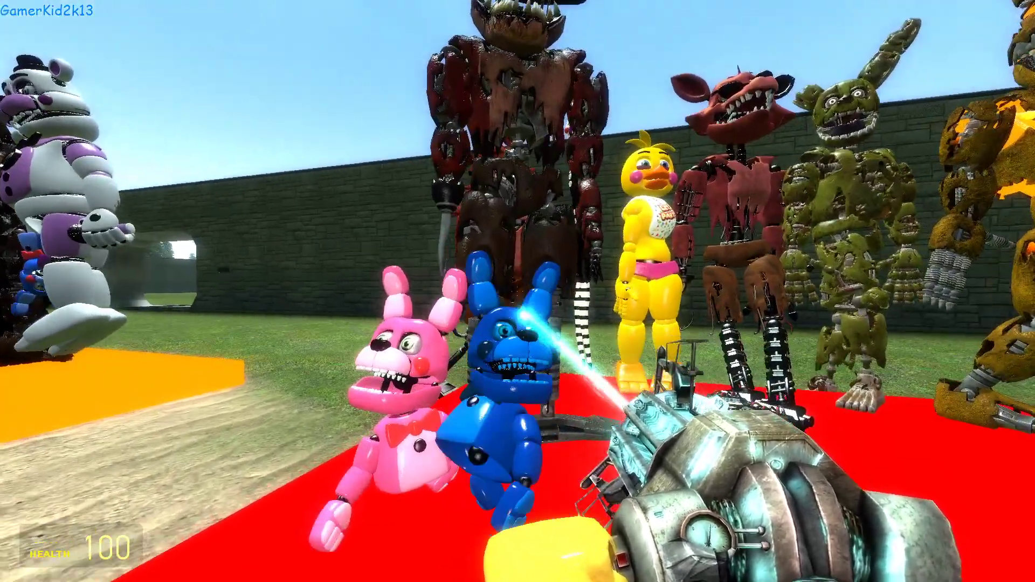
{"action": "left_click_drag", "start_coordinate": [518, 291], "coordinate": [437, 308]}
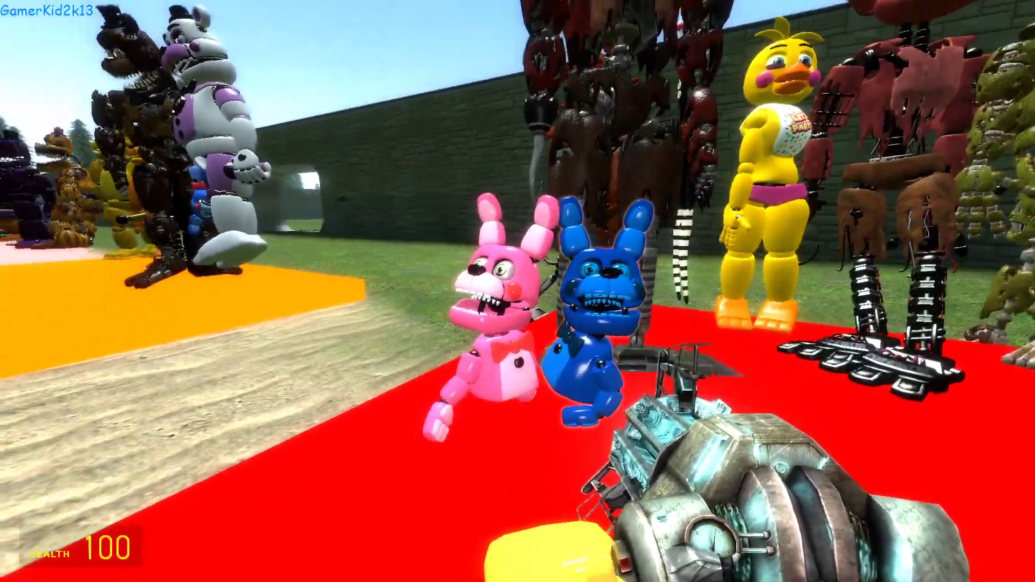
{"action": "key", "text": "s"}
Step: Spawn Ennard and carry it toward the red square
{"action": "key", "text": "q"}
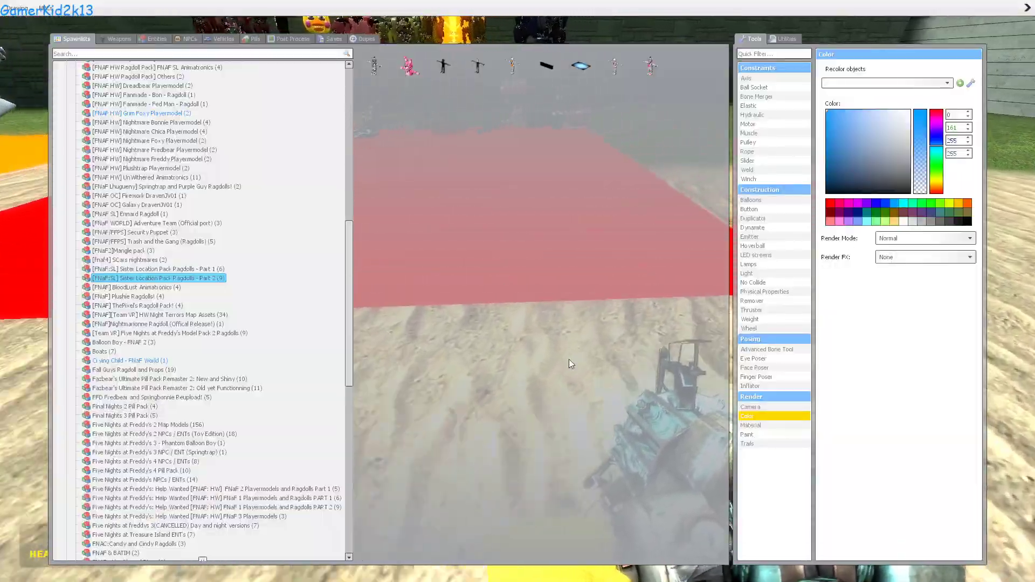
{"action": "left_click", "coordinate": [158, 277]}
{"action": "mouse_move", "coordinate": [518, 323]}
{"action": "left_mouse_down"}
{"action": "mouse_move", "coordinate": [517, 291]}
{"action": "mouse_move", "coordinate": [567, 292]}
{"action": "mouse_move", "coordinate": [518, 324]}
{"action": "mouse_move", "coordinate": [518, 405]}
{"action": "left_mouse_up"}
{"action": "key", "text": "w"}
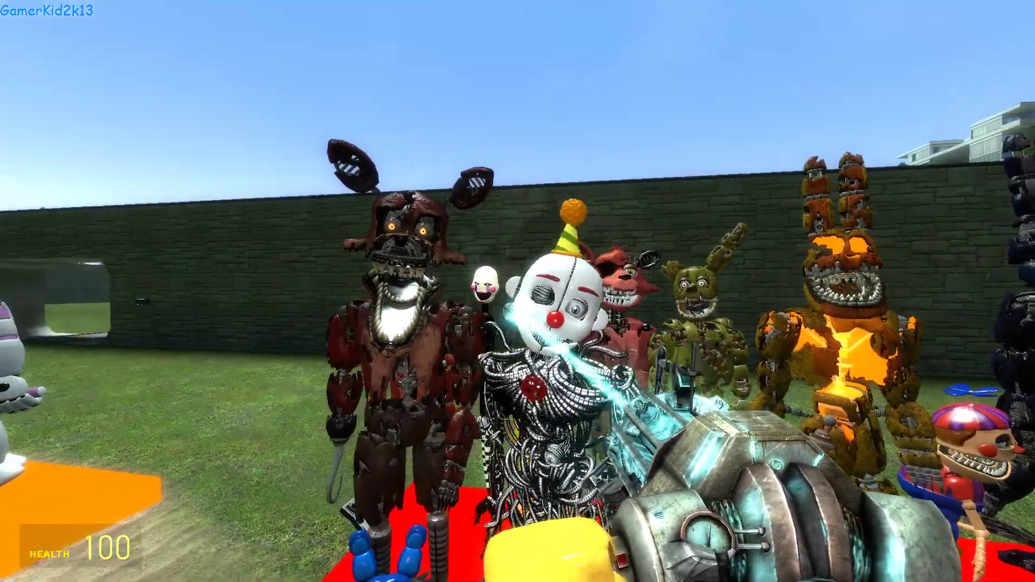
Step: Spawn the white-and-orange Lolbit fox and set it upright on the orange mat
{"action": "key", "text": "q"}
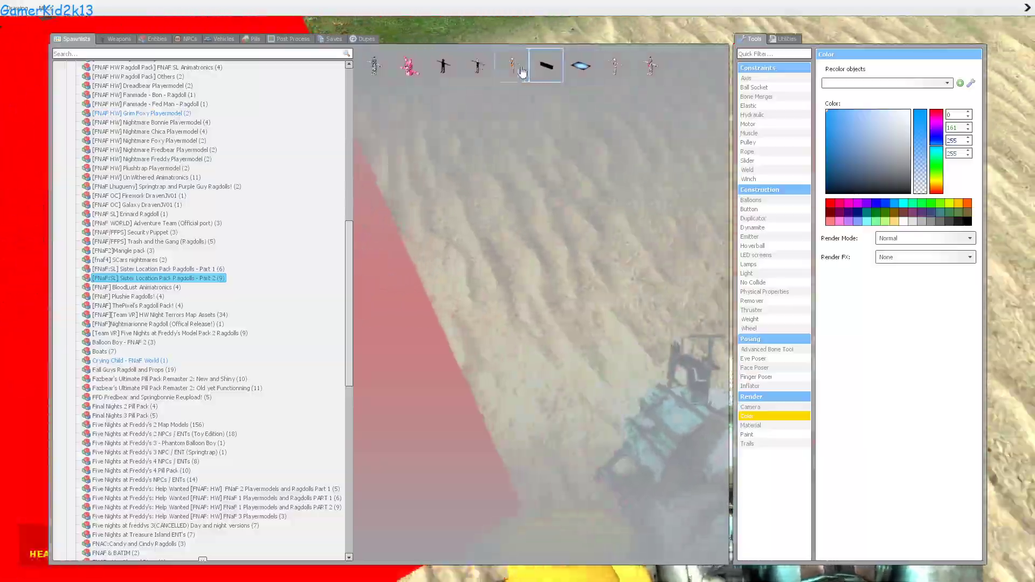
{"action": "left_click", "coordinate": [517, 58]}
{"action": "left_click_drag", "start_coordinate": [518, 323], "coordinate": [518, 242]}
{"action": "left_click_drag", "start_coordinate": [518, 292], "coordinate": [405, 292]}
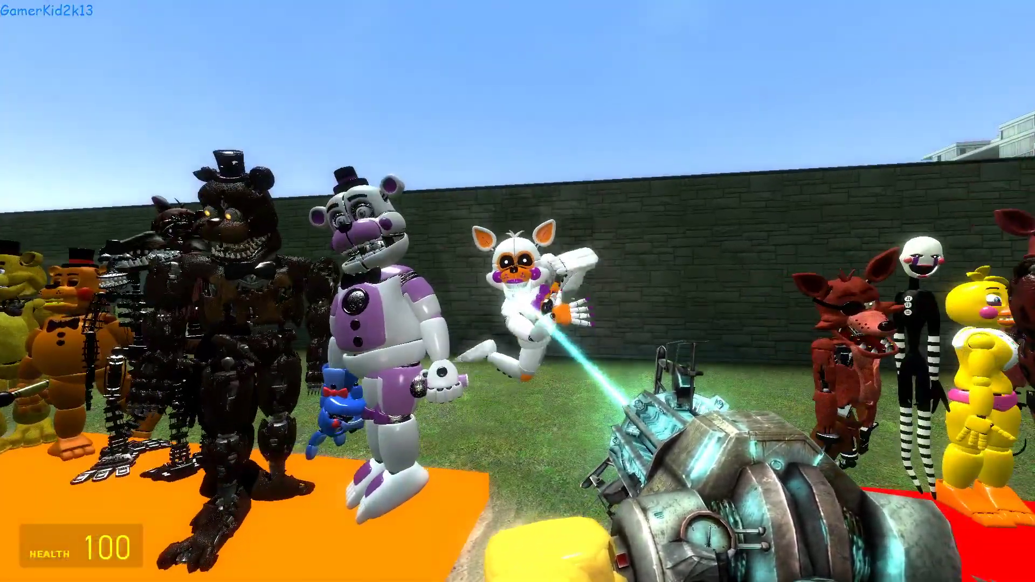
{"action": "left_click_drag", "start_coordinate": [518, 291], "coordinate": [324, 292]}
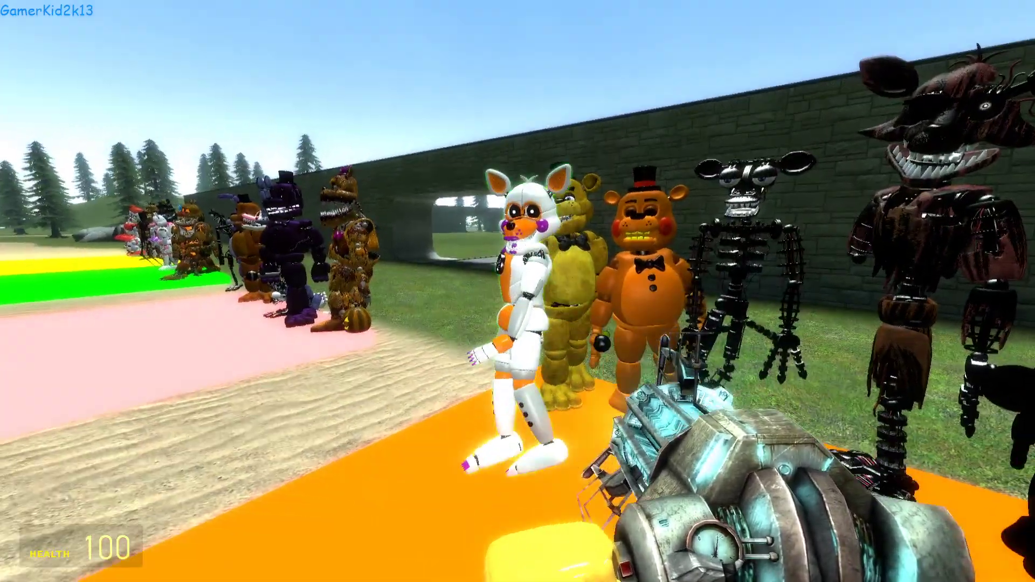
{"action": "left_click_drag", "start_coordinate": [518, 292], "coordinate": [518, 404]}
{"action": "key", "text": "q"}
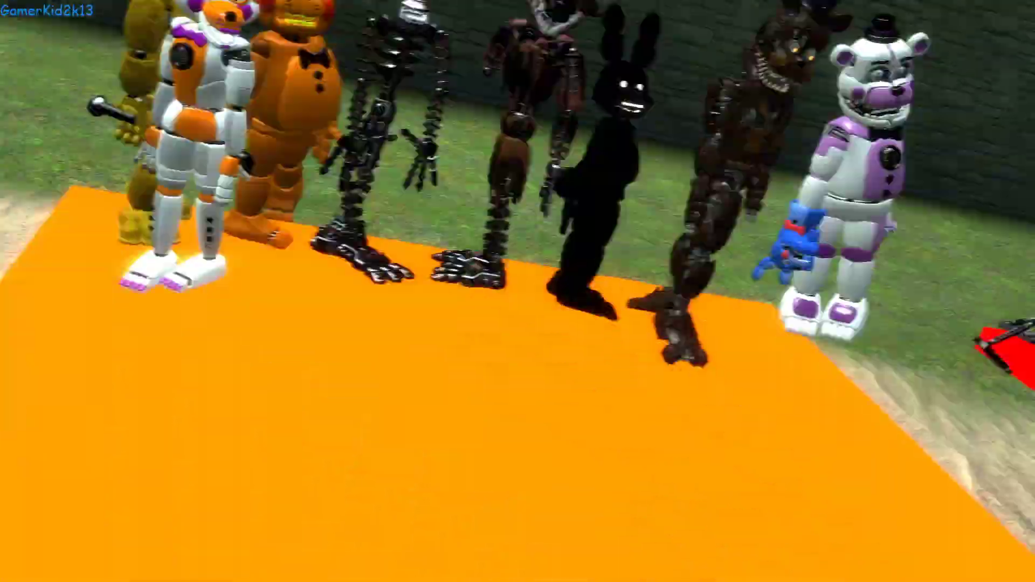
{"action": "key", "text": "w"}
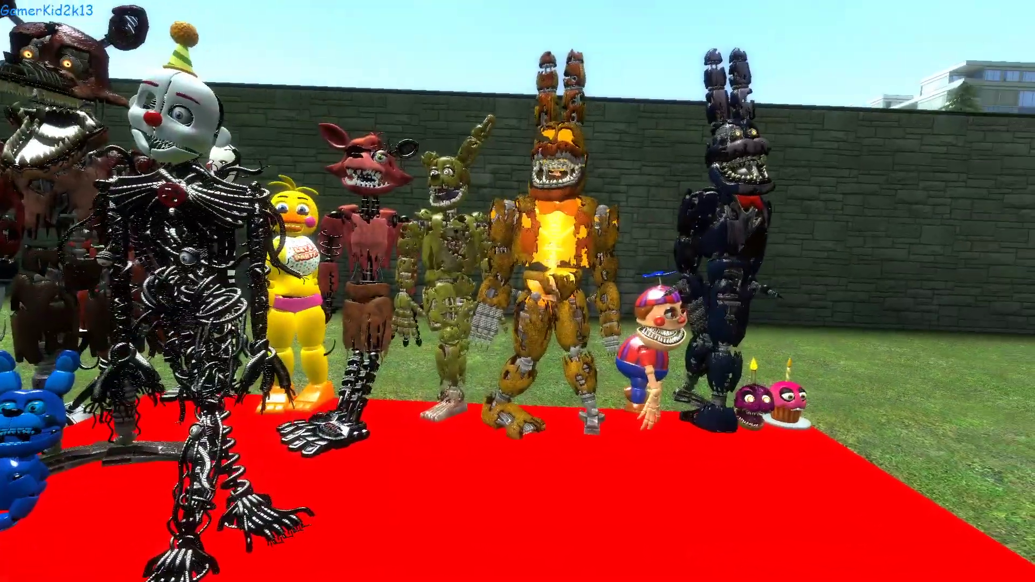
{"action": "key", "text": "w"}
{"action": "key", "text": "s"}
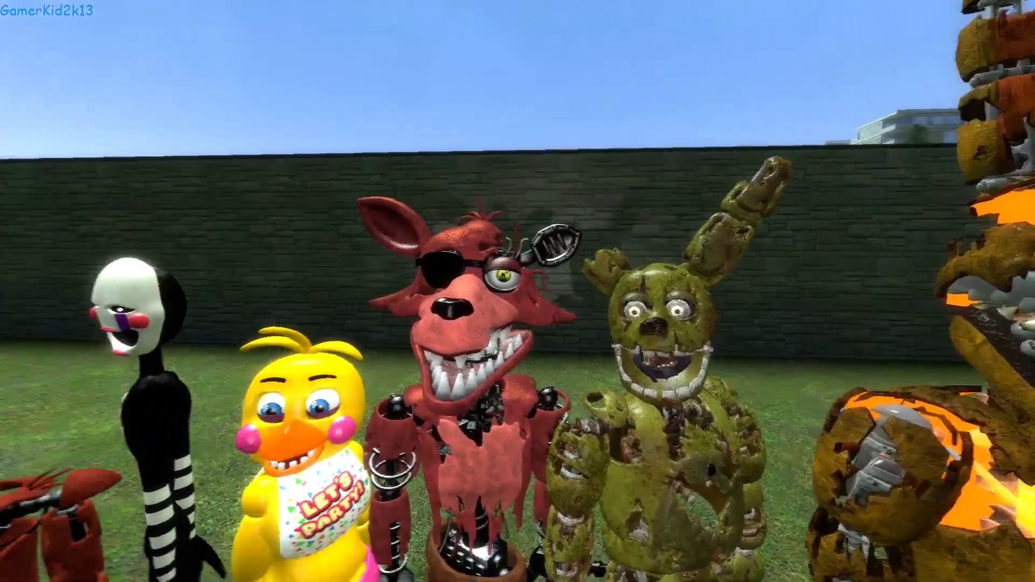
{"action": "key", "text": "w"}
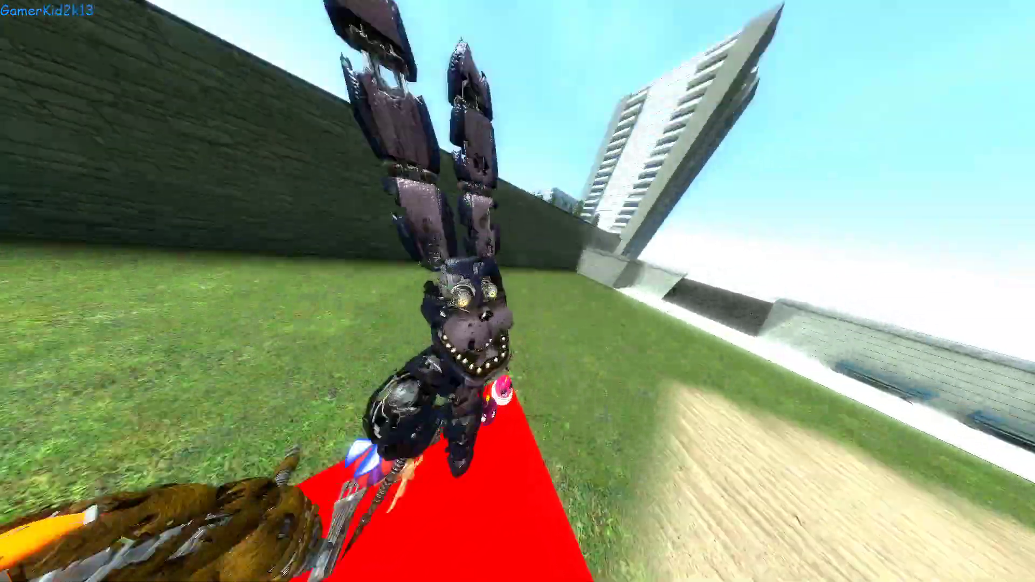
{"action": "key", "text": "w"}
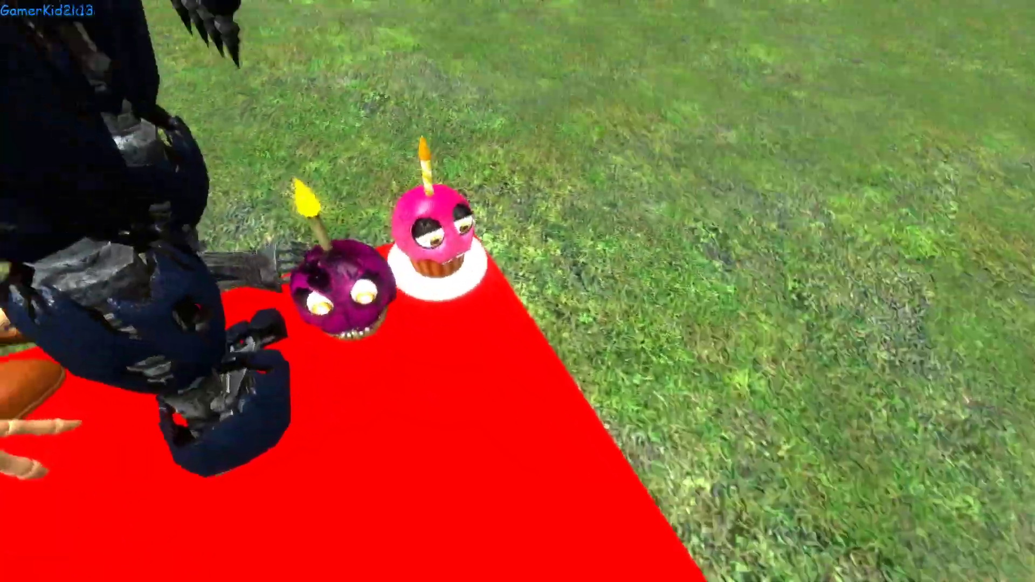
{"action": "key", "text": "w"}
{"action": "key", "text": "w"}
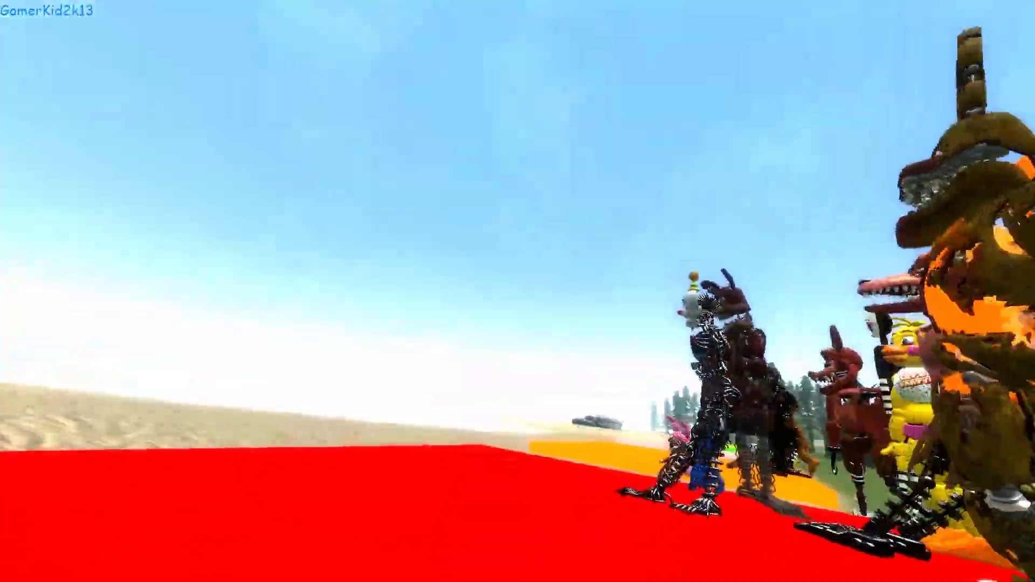
{"action": "key", "text": "w"}
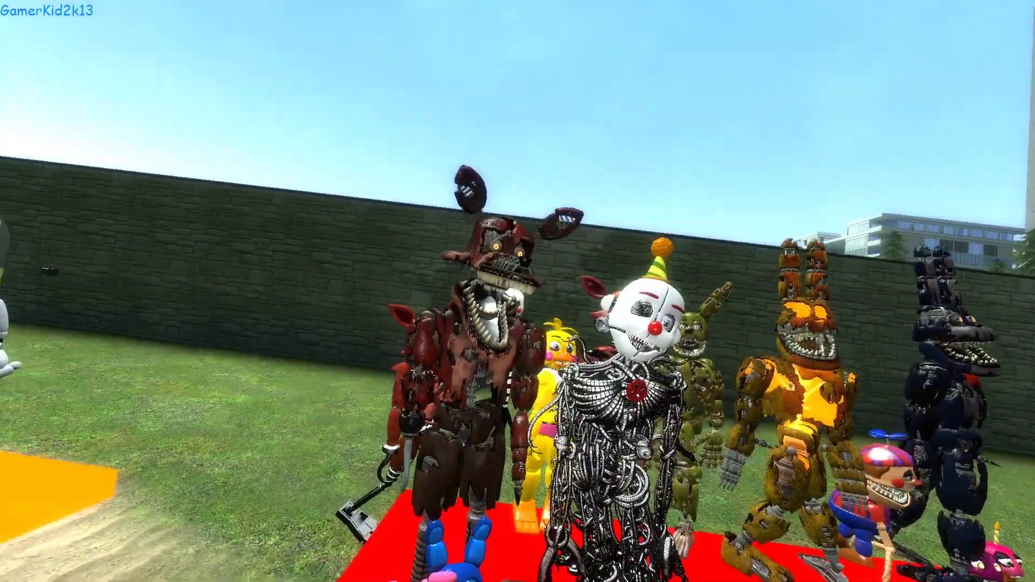
Step: Spawn a large Sister Location animatronic ragdoll
{"action": "left_click", "coordinate": [517, 291]}
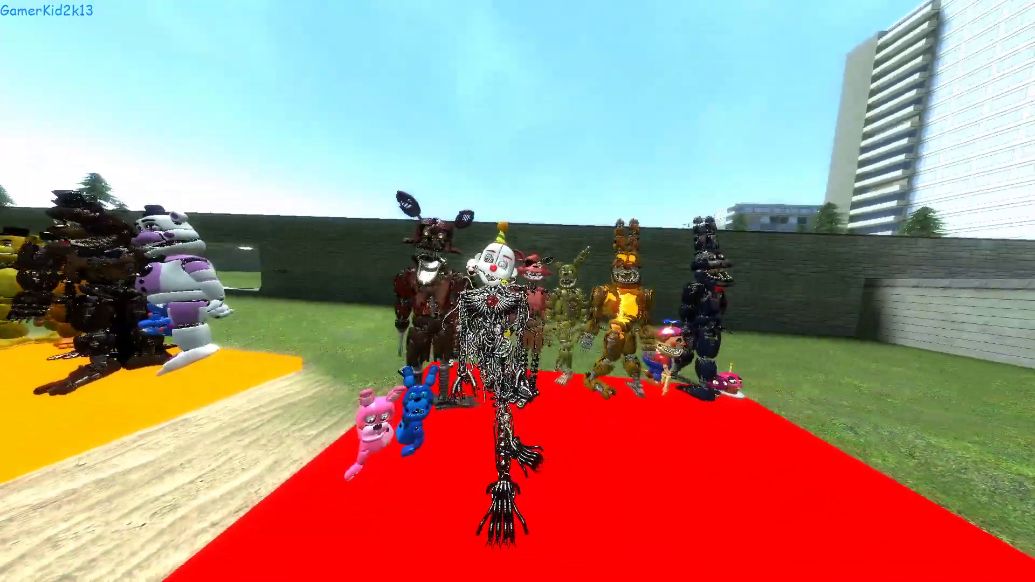
{"action": "key", "text": "w"}
{"action": "key", "text": "w"}
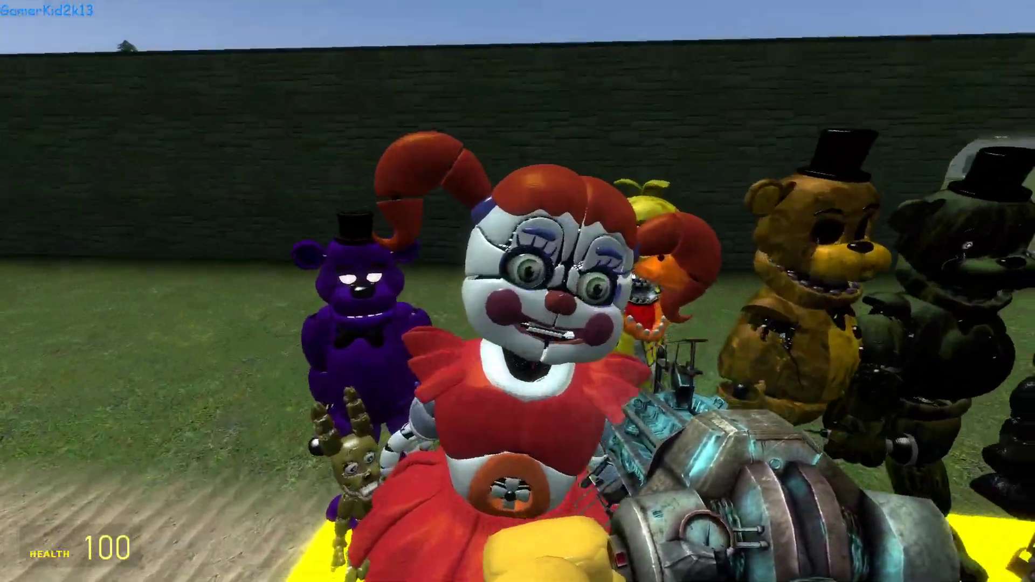
{"action": "key", "text": "5"}
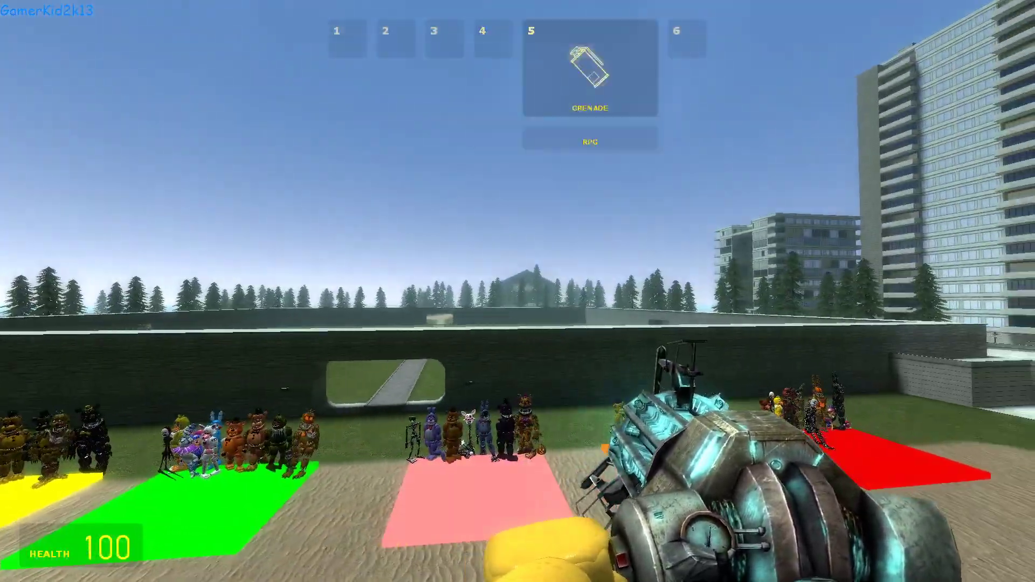